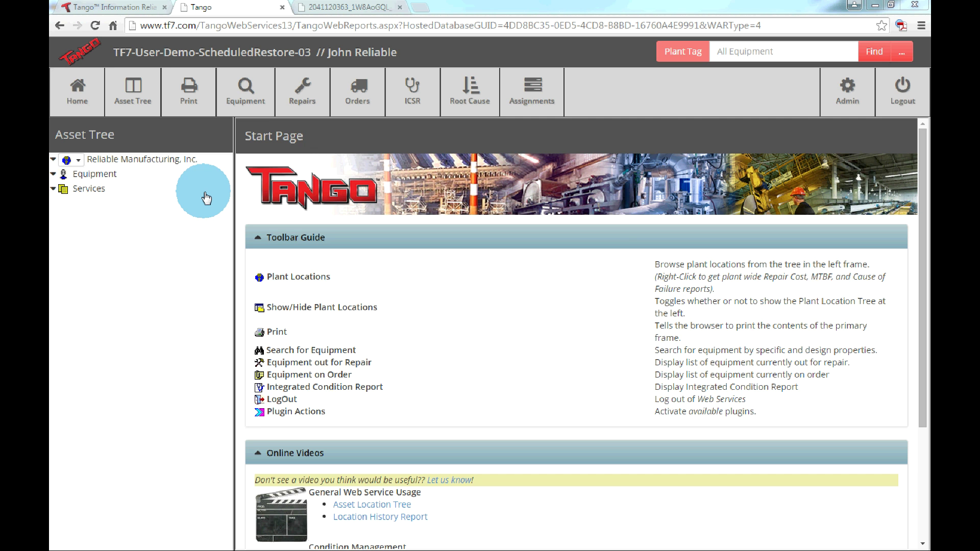
# - Start inserting a new MCC/Switch Gear under the Tower function of 101 Cooling Tower
pyautogui.click(54, 161)
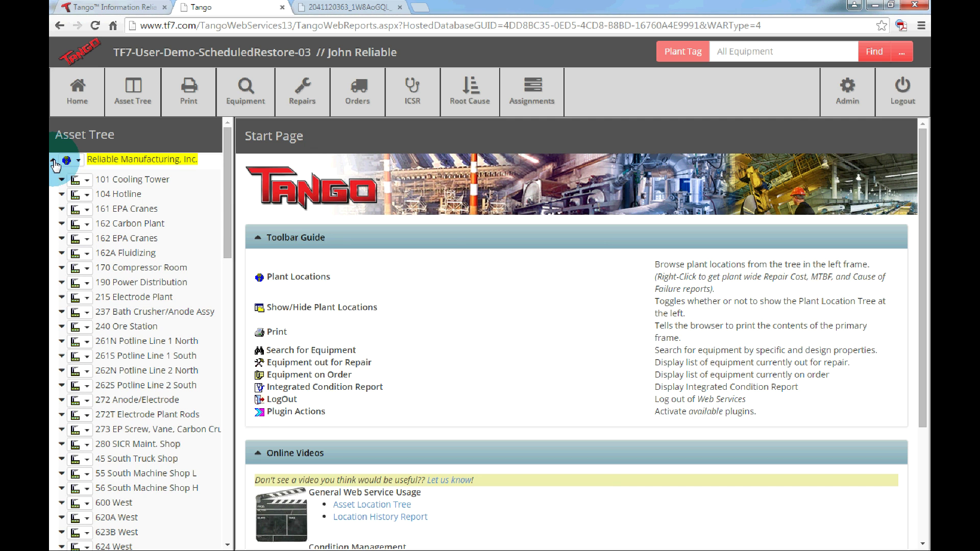
pyautogui.click(61, 181)
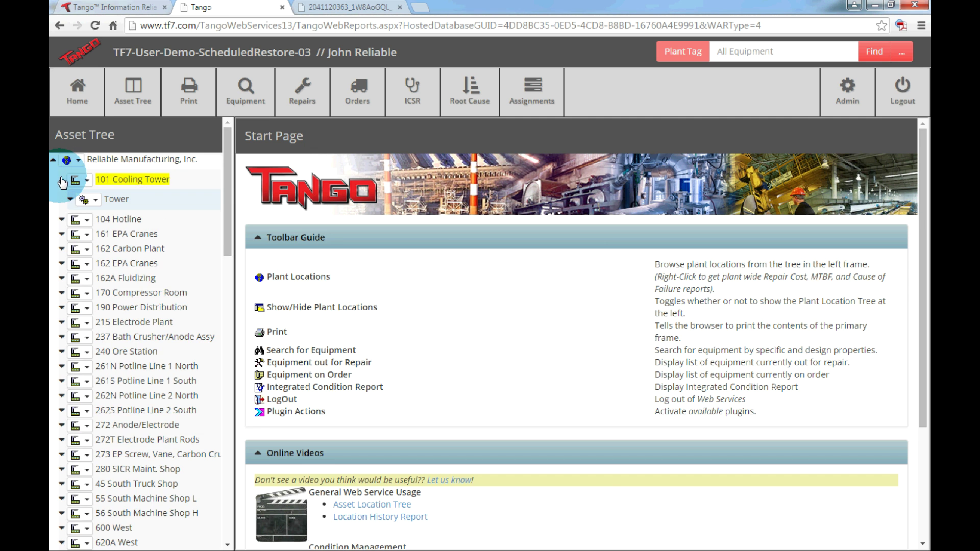
pyautogui.click(70, 200)
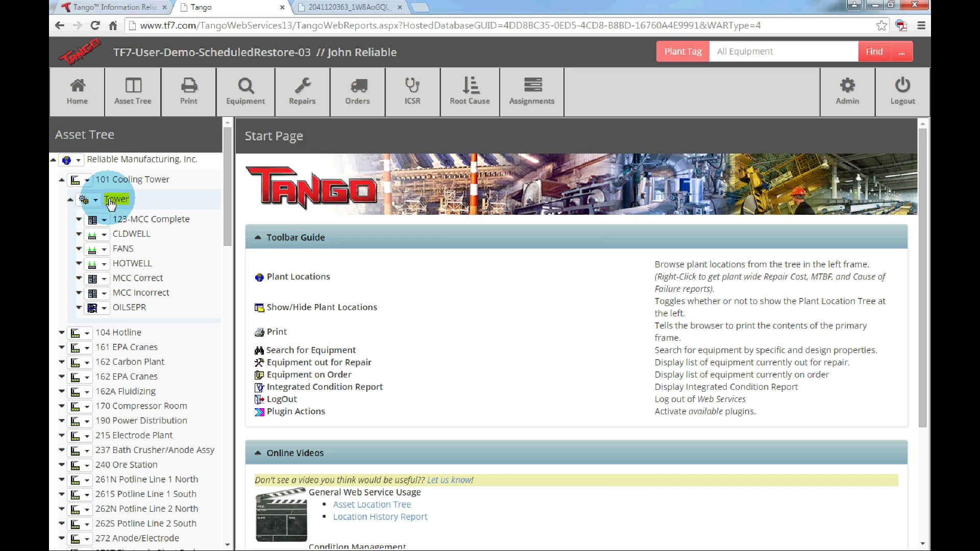
pyautogui.click(96, 201)
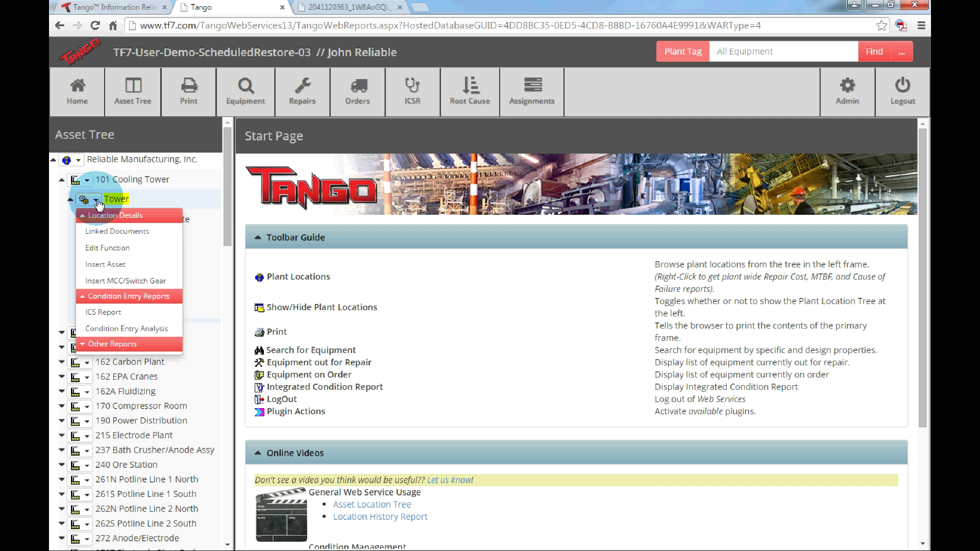
pyautogui.click(112, 285)
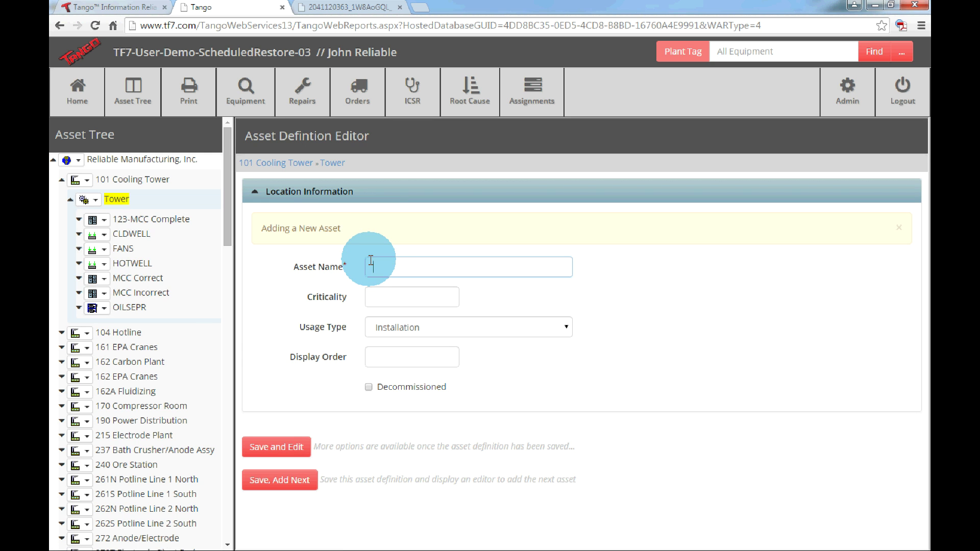
# - Name the new asset MCC 1, keep its usage type as Installation, and save it for further editing
pyautogui.click(370, 260)
pyautogui.write('MCC 1')
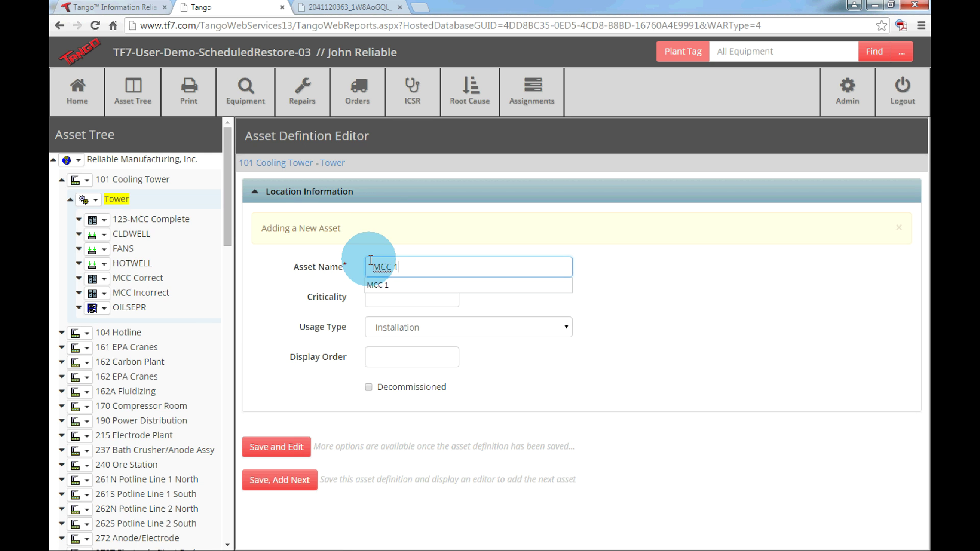
pyautogui.click(692, 321)
pyautogui.click(294, 447)
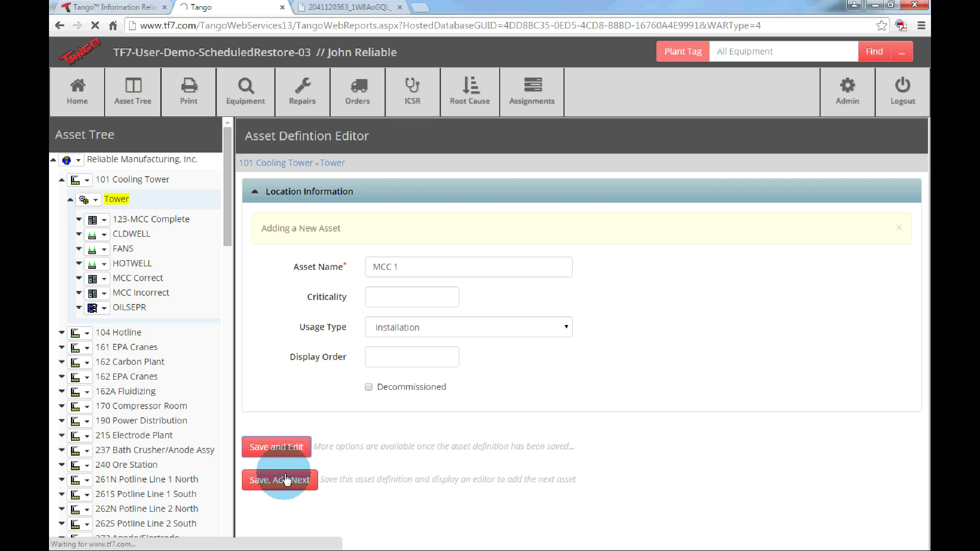
pyautogui.click(264, 488)
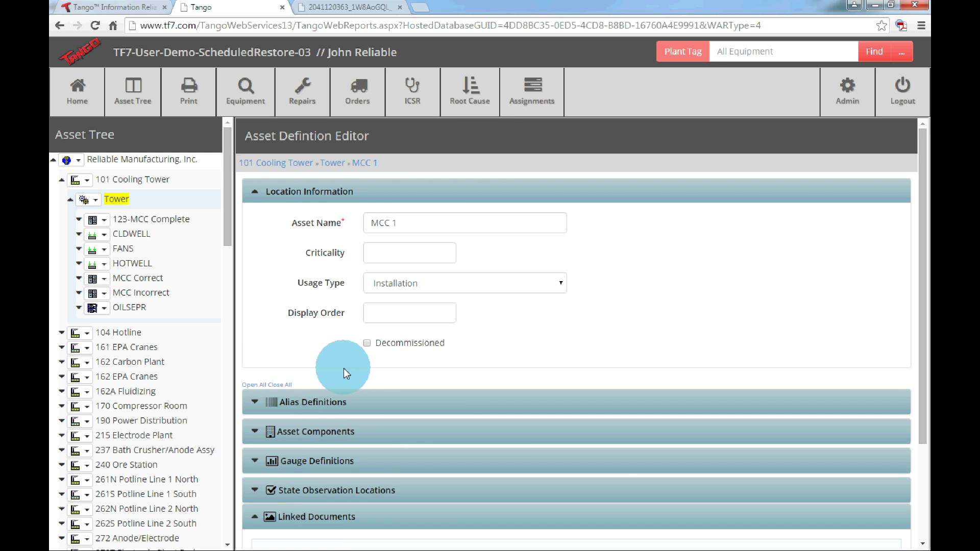
# - Refresh the Tower branch of the asset tree and open the Motor Control Center Layout report for MCC 1
pyautogui.click(71, 200)
pyautogui.click(70, 200)
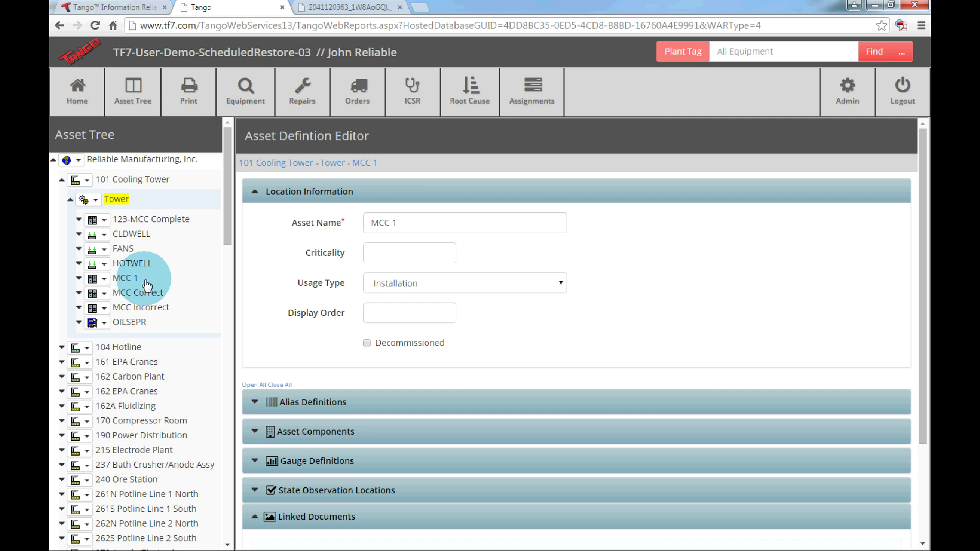
pyautogui.click(105, 279)
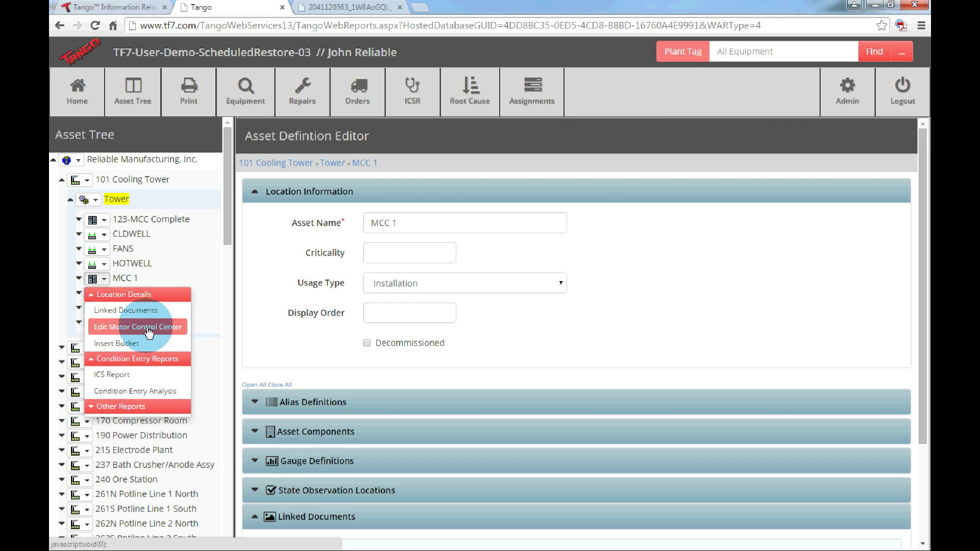
pyautogui.click(108, 408)
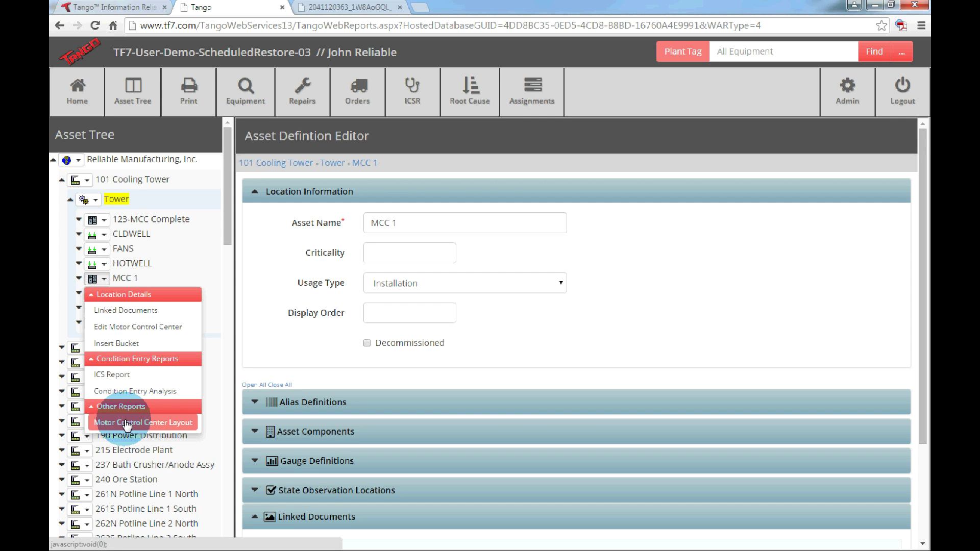
pyautogui.click(127, 424)
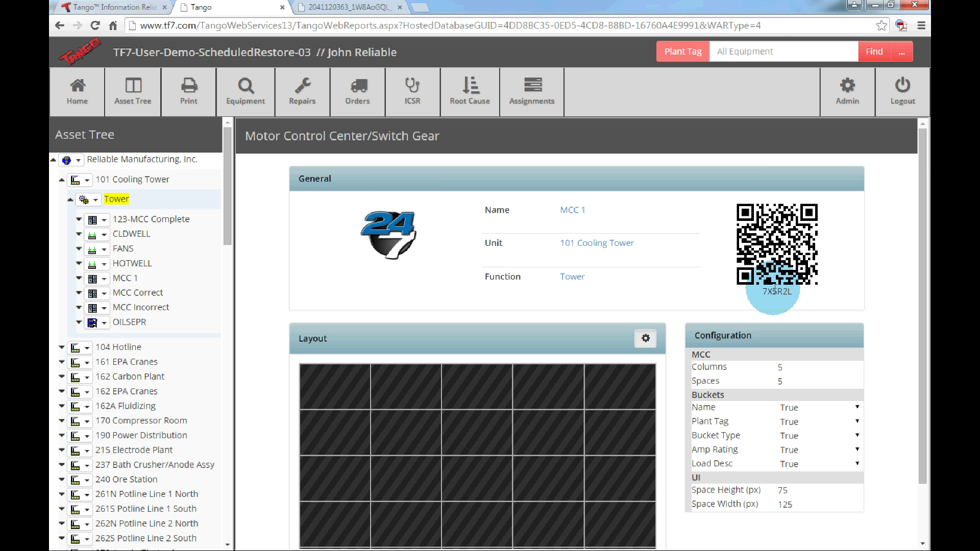
# - Hide the Configuration section beside the MCC 1 layout and show it again
pyautogui.scroll(-1, 774, 289)
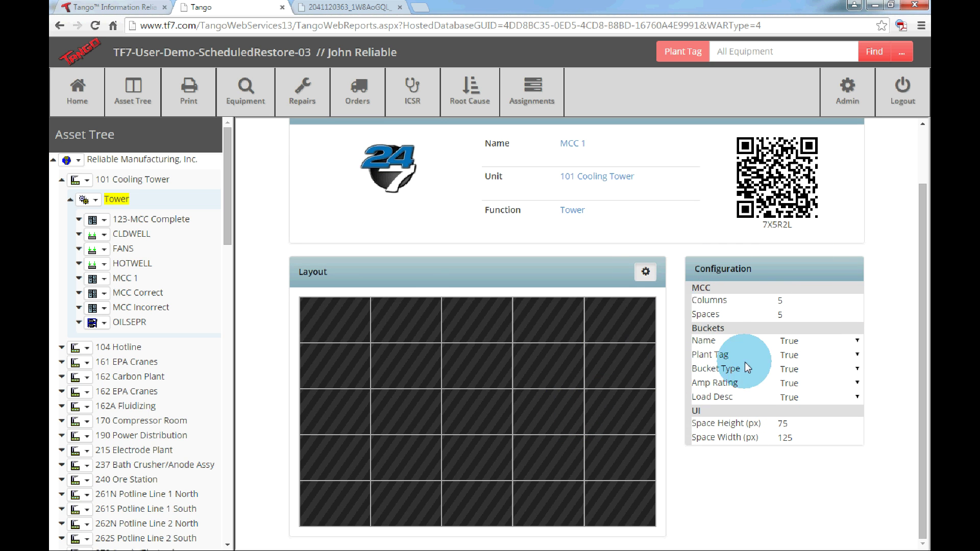
pyautogui.click(646, 272)
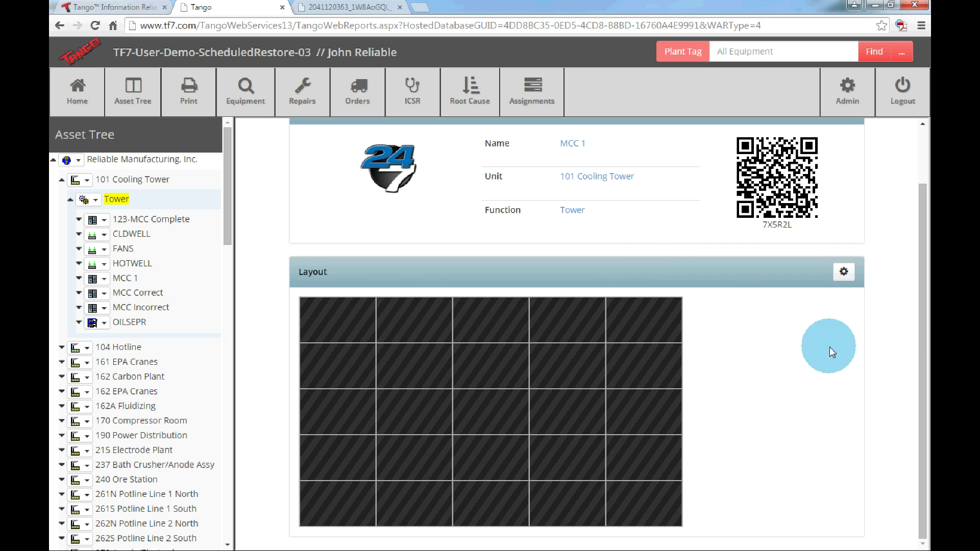
pyautogui.click(844, 272)
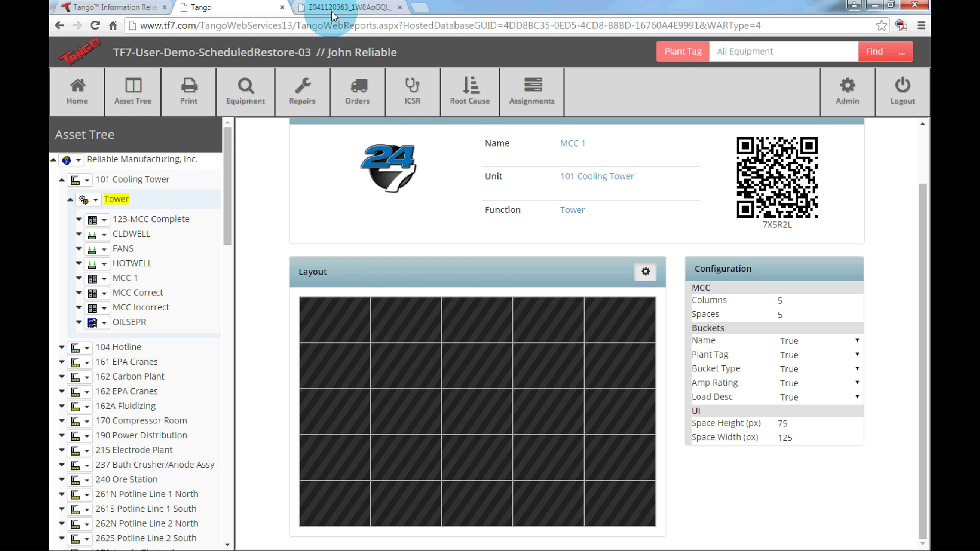
# - Compare the reference photo of the motor control center with the Motor Control Center Layout report for MCC Incorrect
pyautogui.click(347, 7)
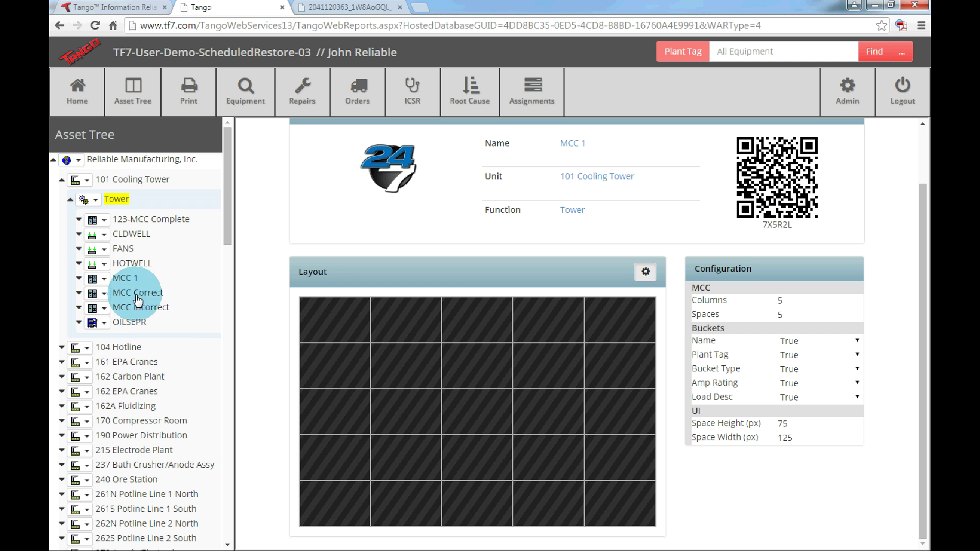
pyautogui.click(107, 308)
pyautogui.click(121, 436)
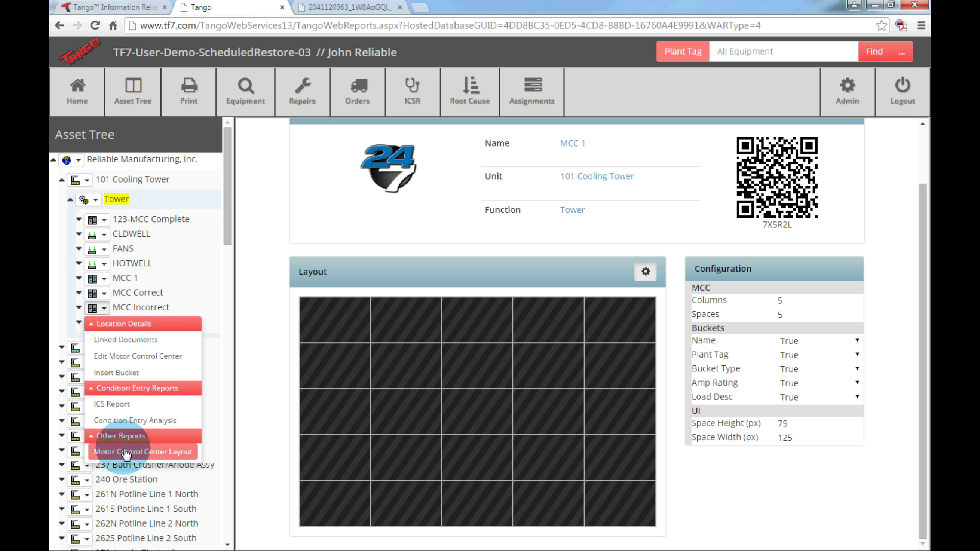
pyautogui.click(122, 452)
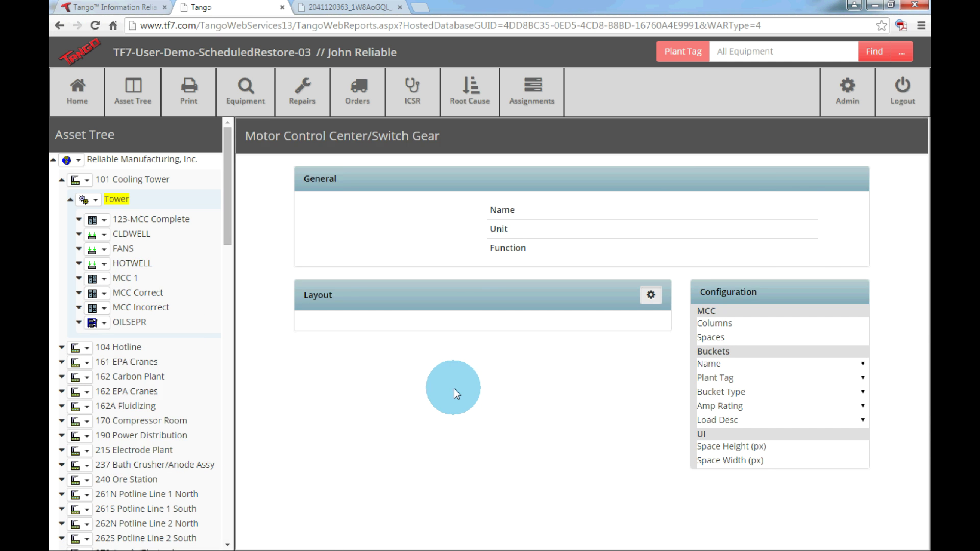
pyautogui.scroll(-1, 441, 434)
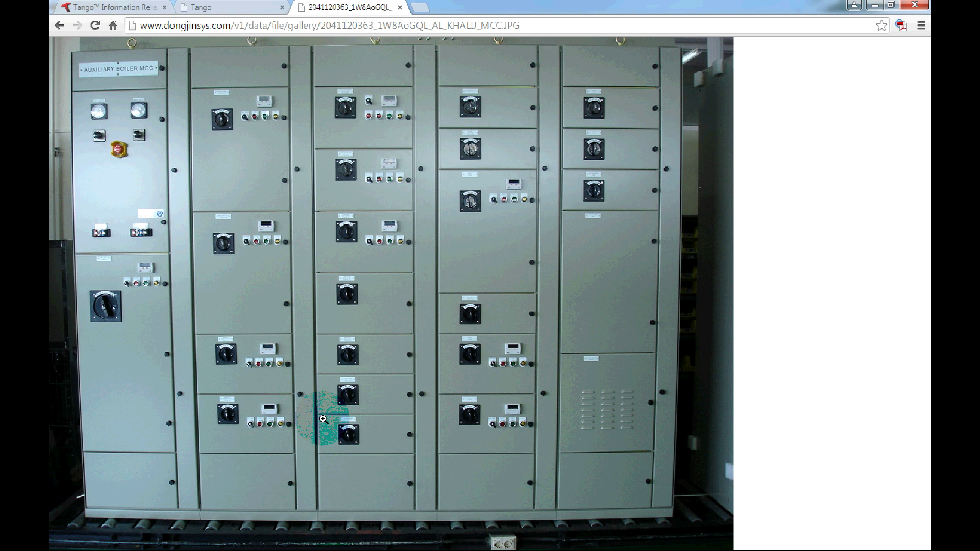
pyautogui.click(310, 191)
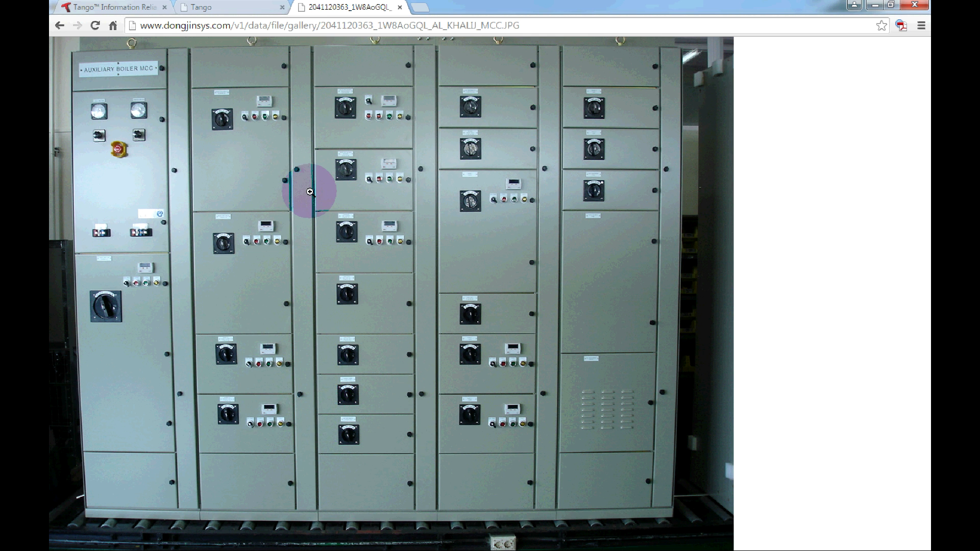
pyautogui.click(202, 8)
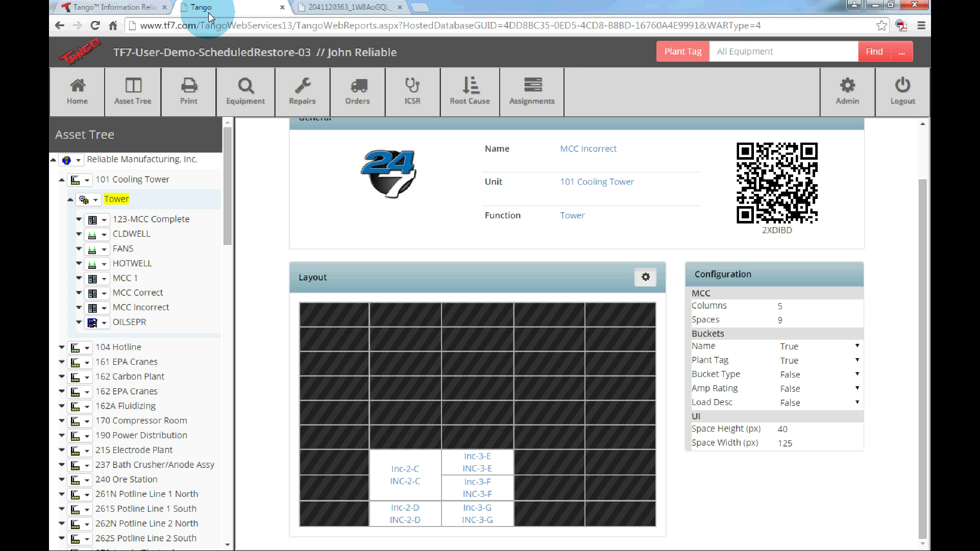
# - Open the Motor Control Center Layout report for MCC Correct and examine its spaces and bucket arrangement
pyautogui.click(104, 294)
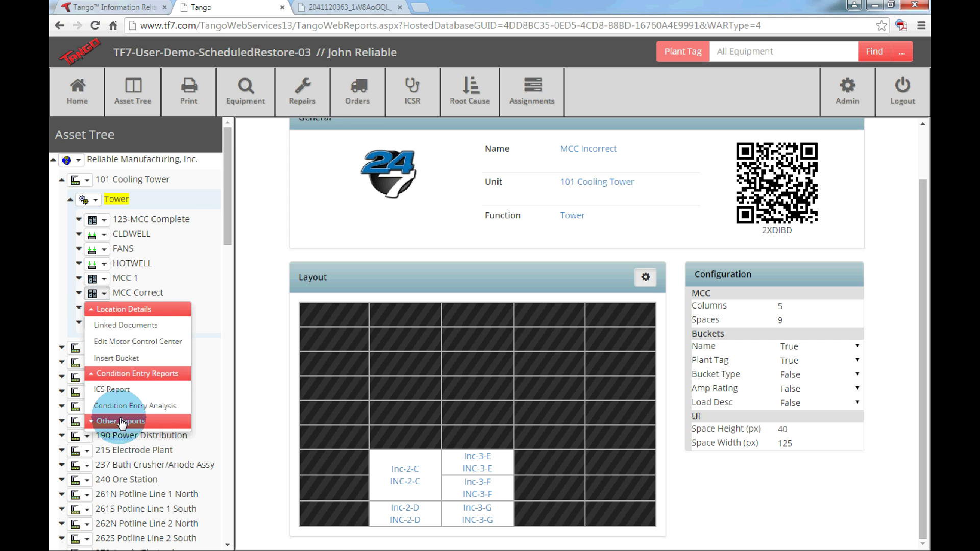
pyautogui.click(121, 421)
pyautogui.click(129, 436)
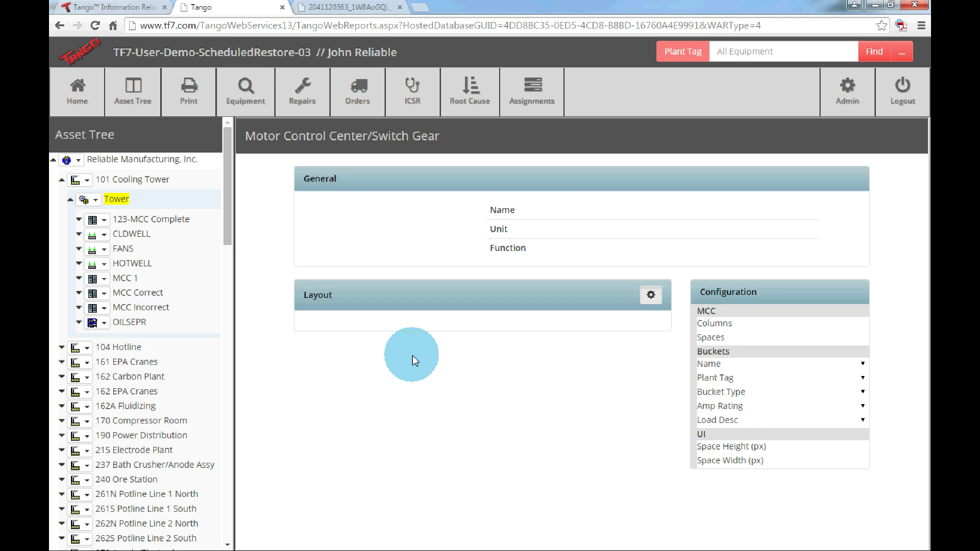
pyautogui.scroll(-2, 412, 369)
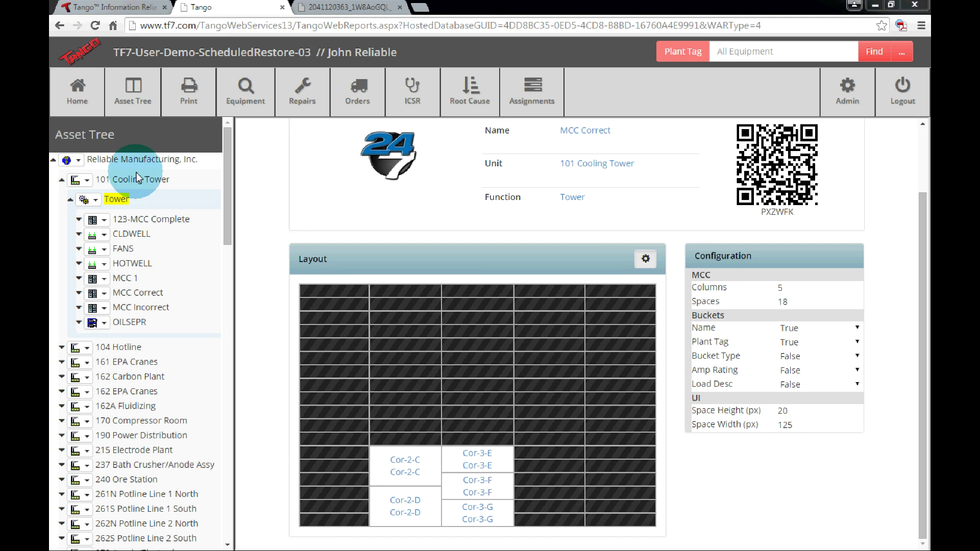
# - Return to the Motor Control Center Layout report for MCC 1
pyautogui.click(366, 266)
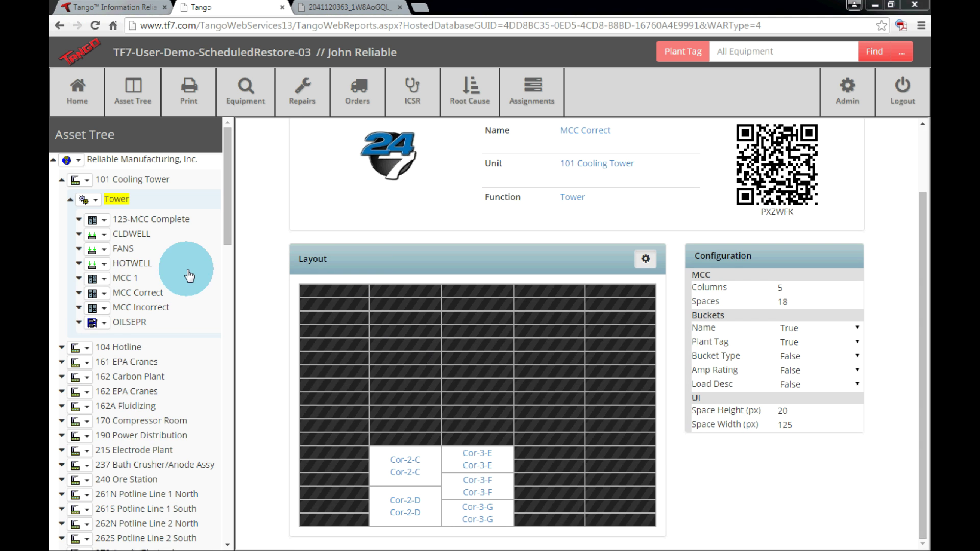
pyautogui.click(105, 280)
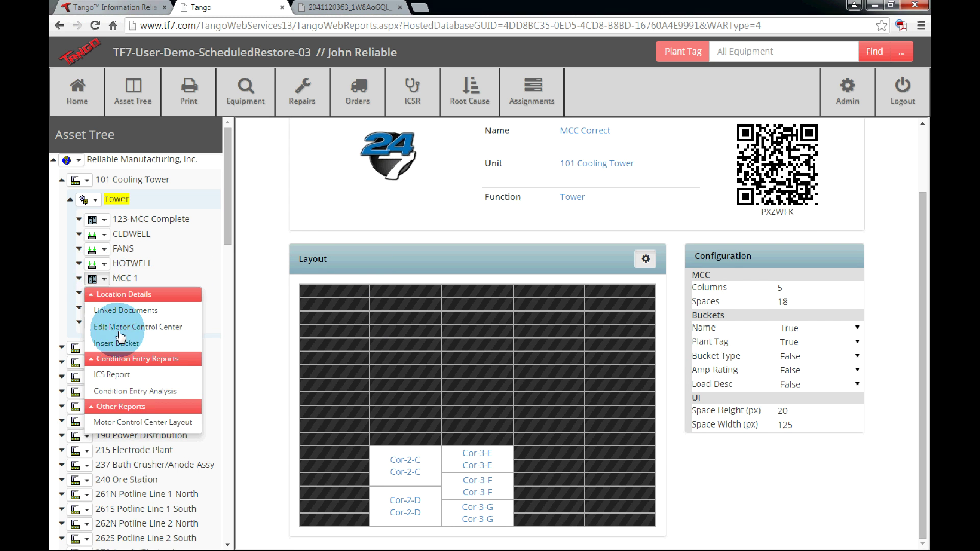
pyautogui.click(127, 422)
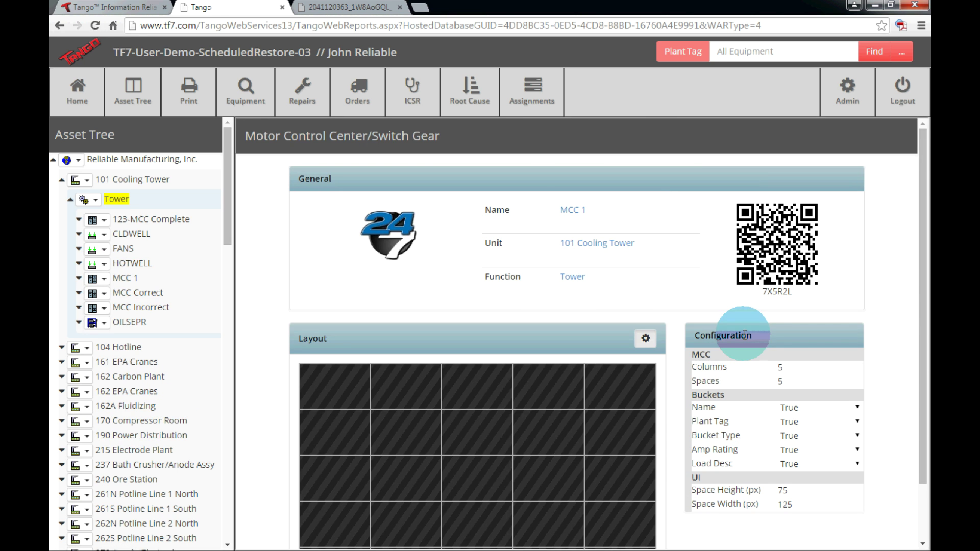
# - Set the number of spaces in the MCC 1 configuration to 18 and review the resized layout grid
pyautogui.click(783, 368)
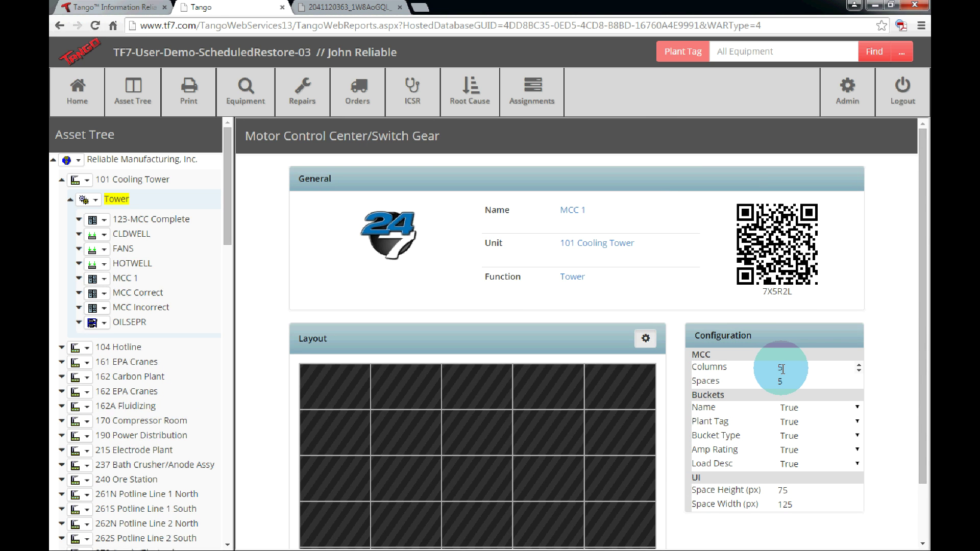
pyautogui.doubleClick(799, 382)
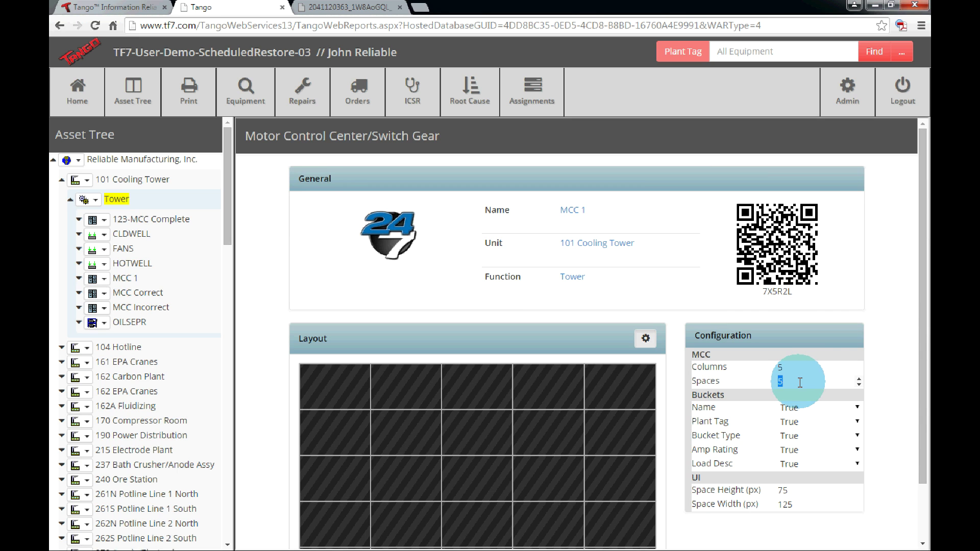
pyautogui.write('17')
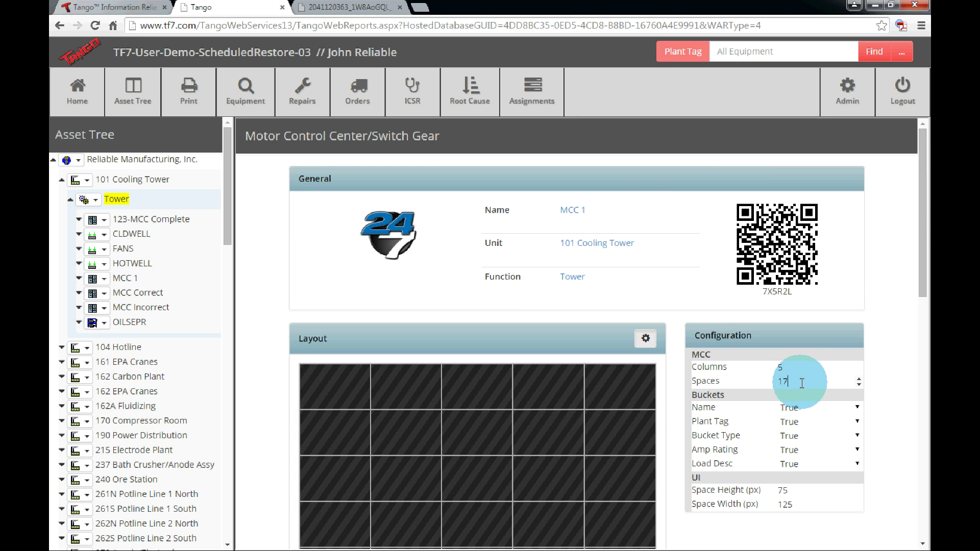
pyautogui.click(817, 403)
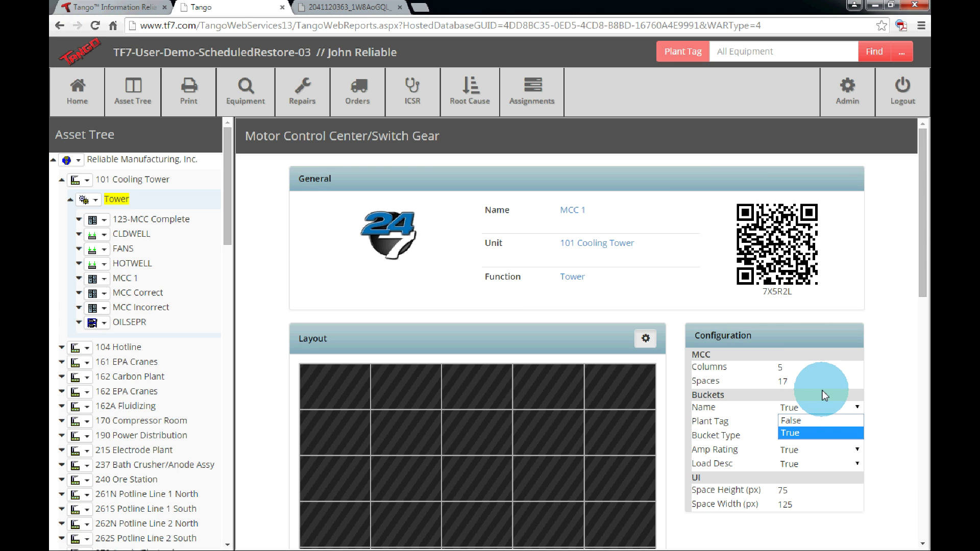
pyautogui.click(861, 381)
pyautogui.scroll(-6, 879, 381)
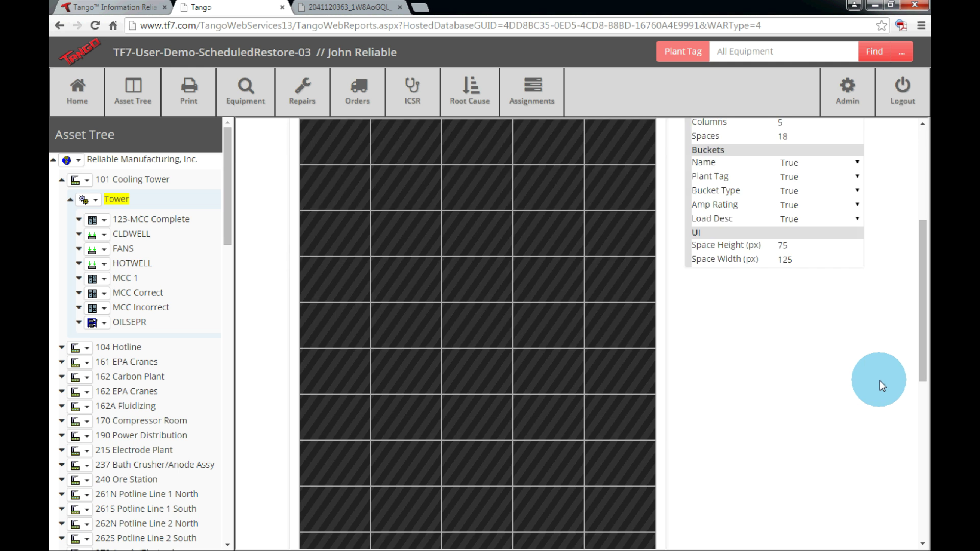
pyautogui.scroll(3, 880, 381)
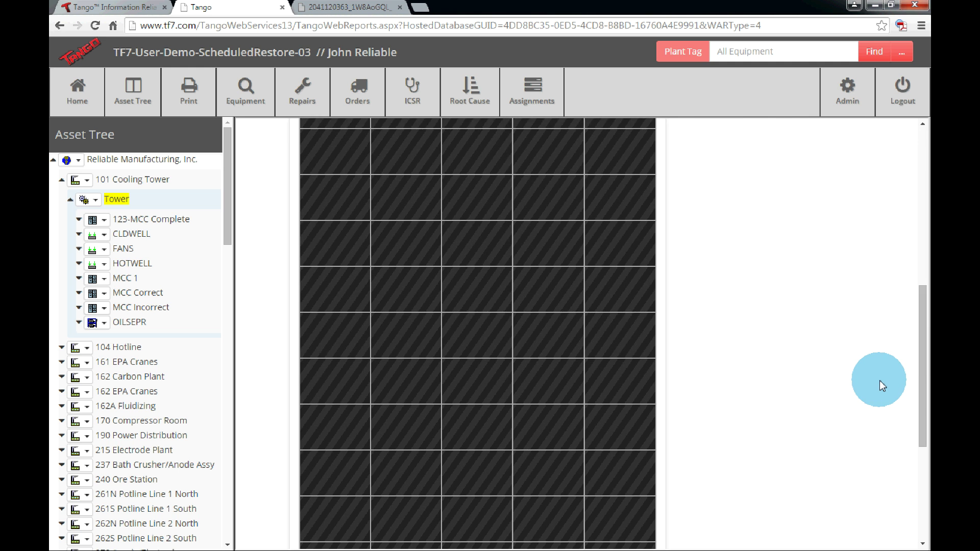
pyautogui.scroll(3, 879, 381)
pyautogui.scroll(-8, 880, 380)
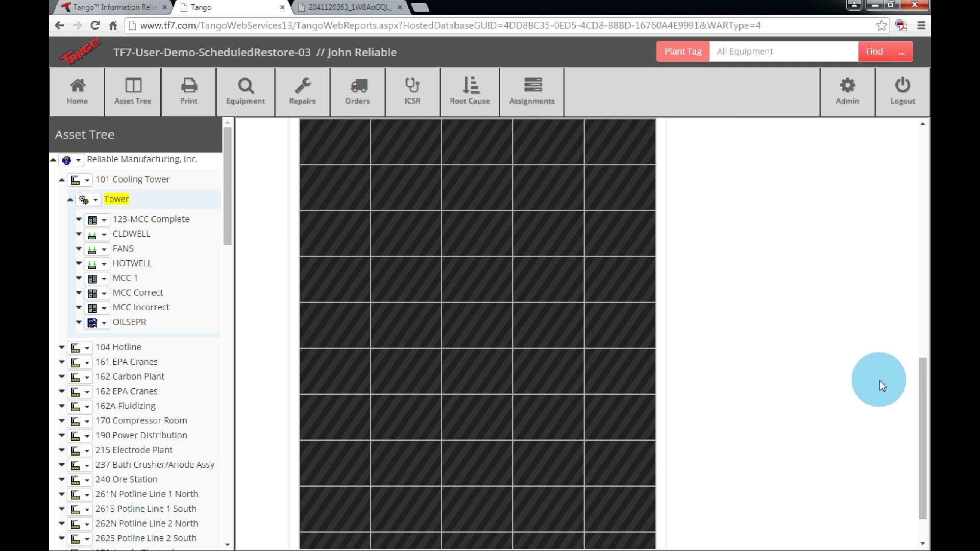
pyautogui.scroll(5, 882, 386)
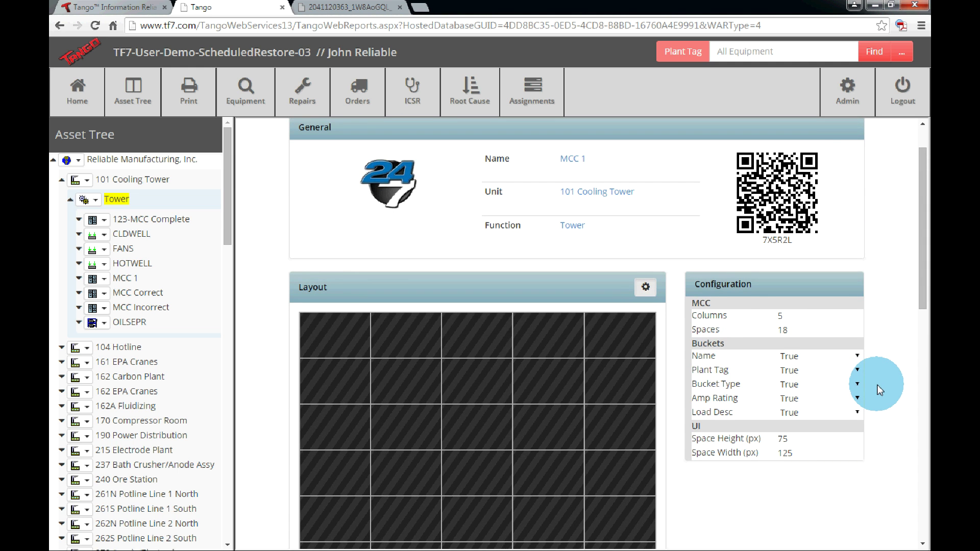
# - Set the space height in the MCC 1 layout configuration to 20 px
pyautogui.scroll(-1, 880, 390)
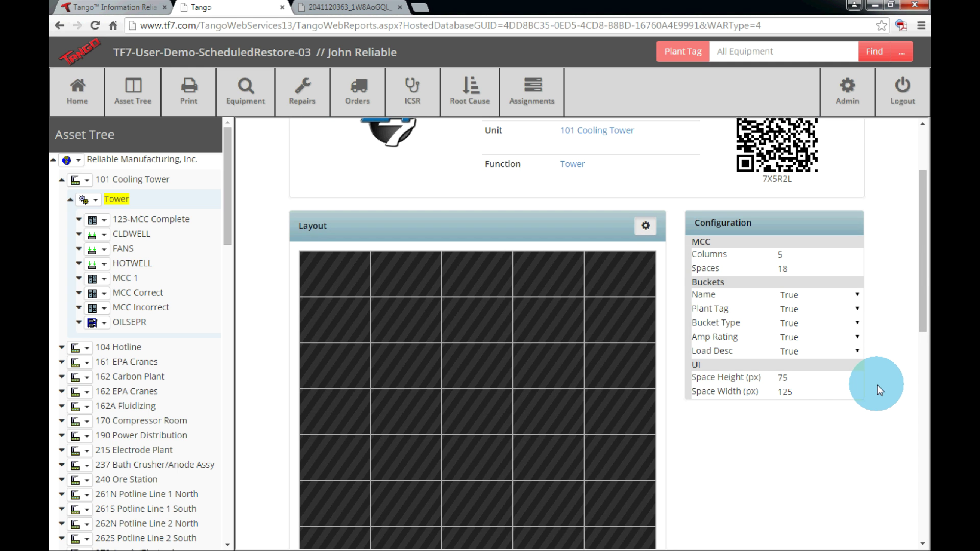
pyautogui.click(781, 269)
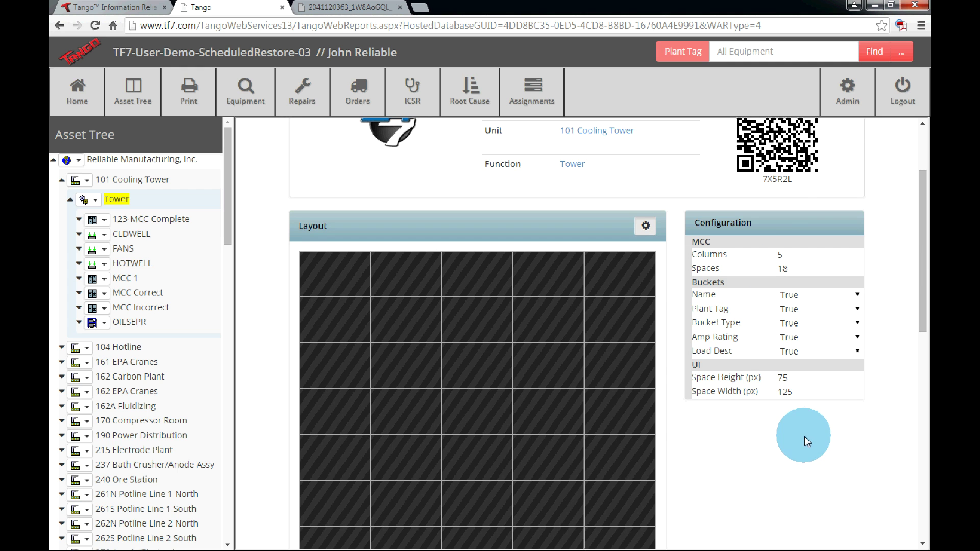
pyautogui.click(791, 378)
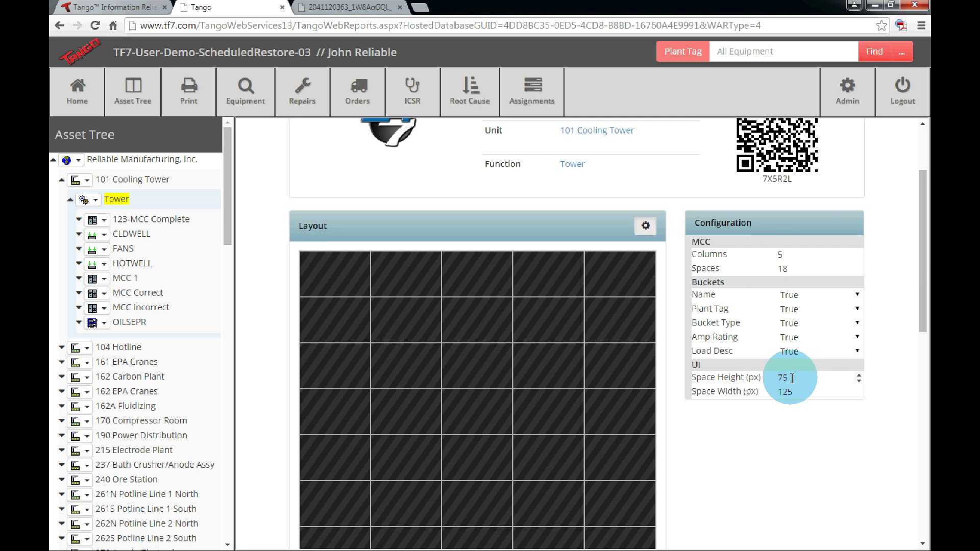
pyautogui.doubleClick(791, 378)
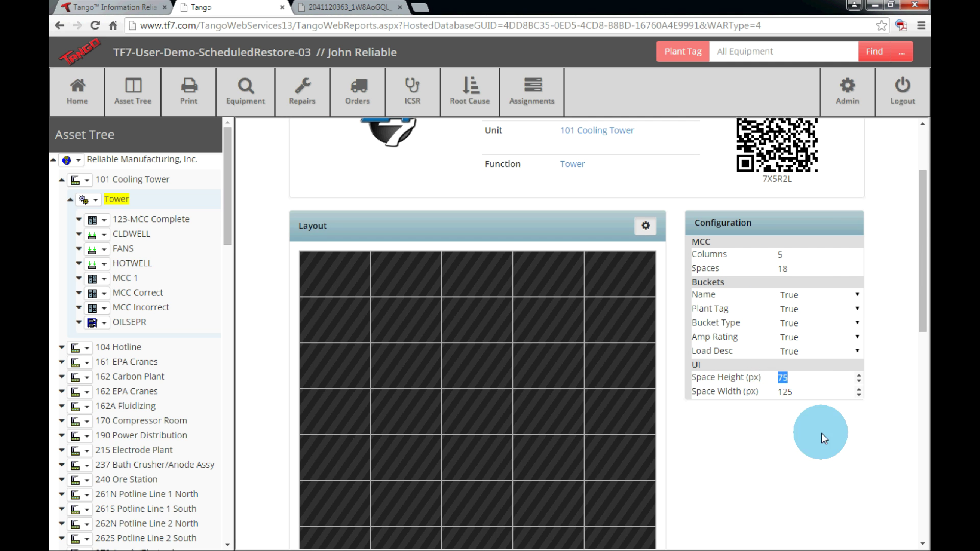
pyautogui.click(843, 463)
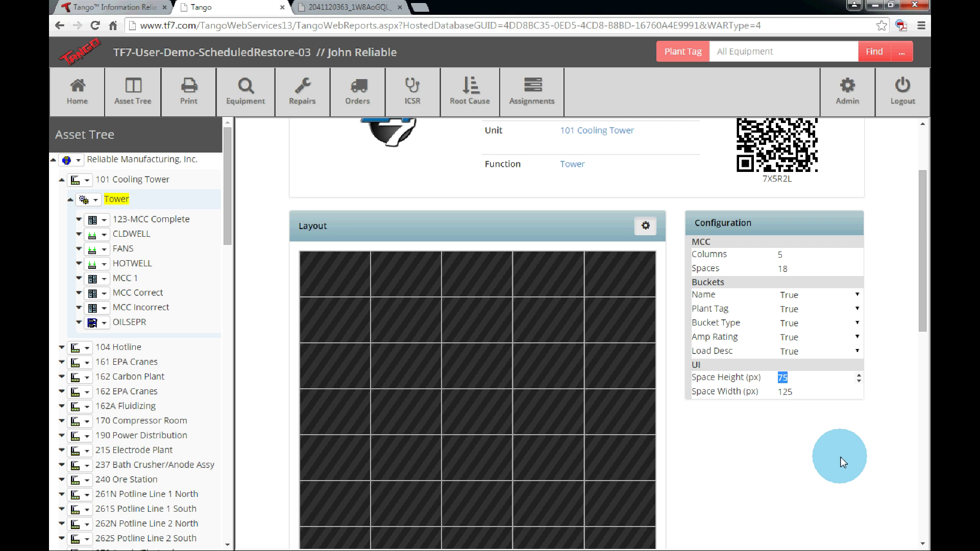
pyautogui.write('20')
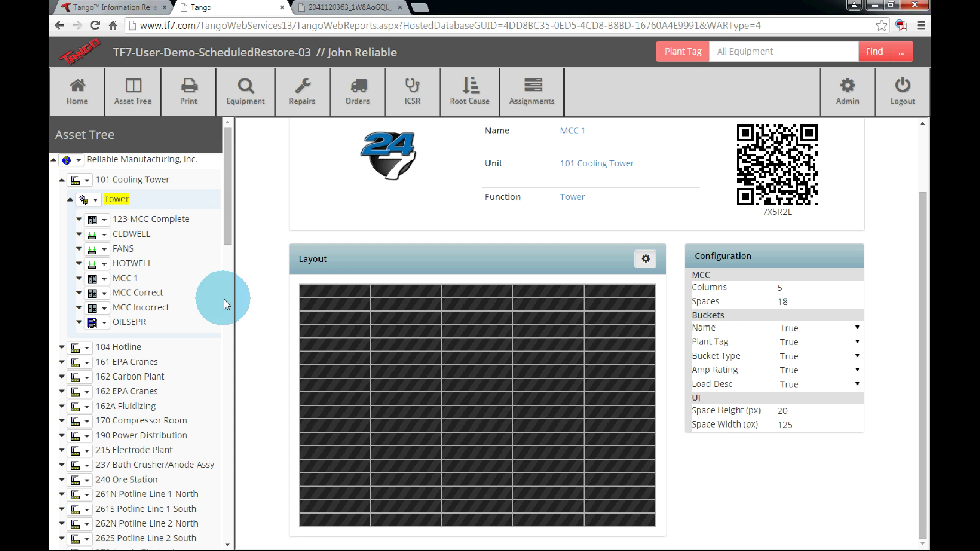
# - Start inserting a bucket component under MCC 1 and set its equipment type to Bucket
pyautogui.click(105, 279)
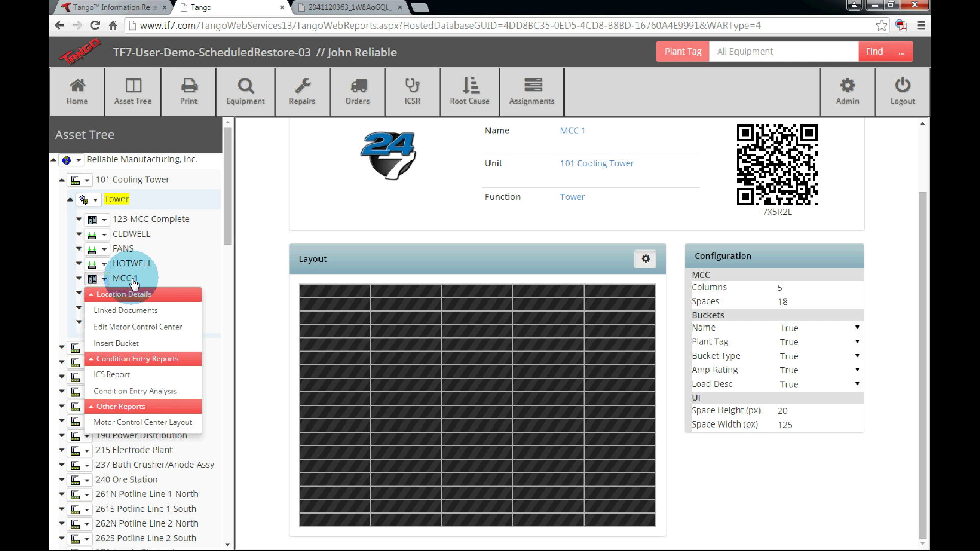
pyautogui.click(108, 344)
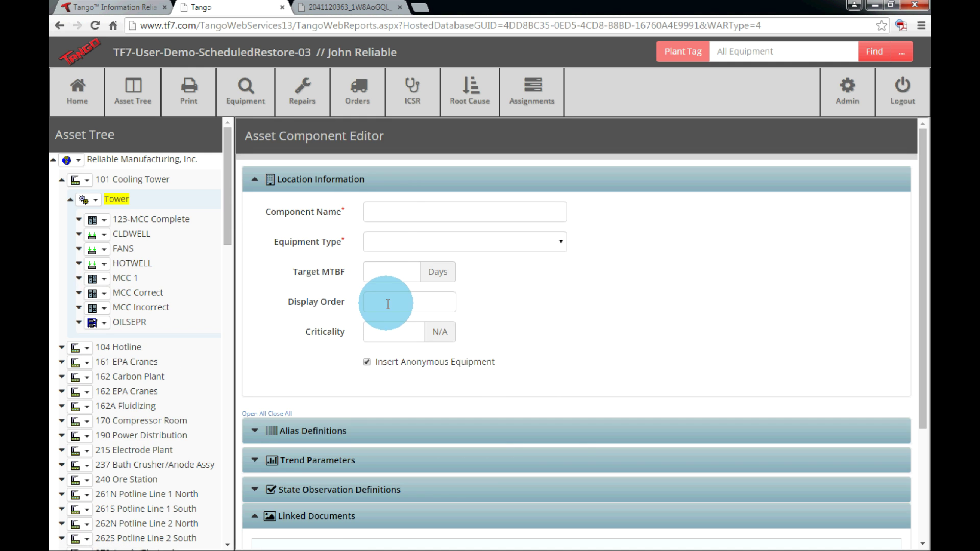
pyautogui.click(380, 210)
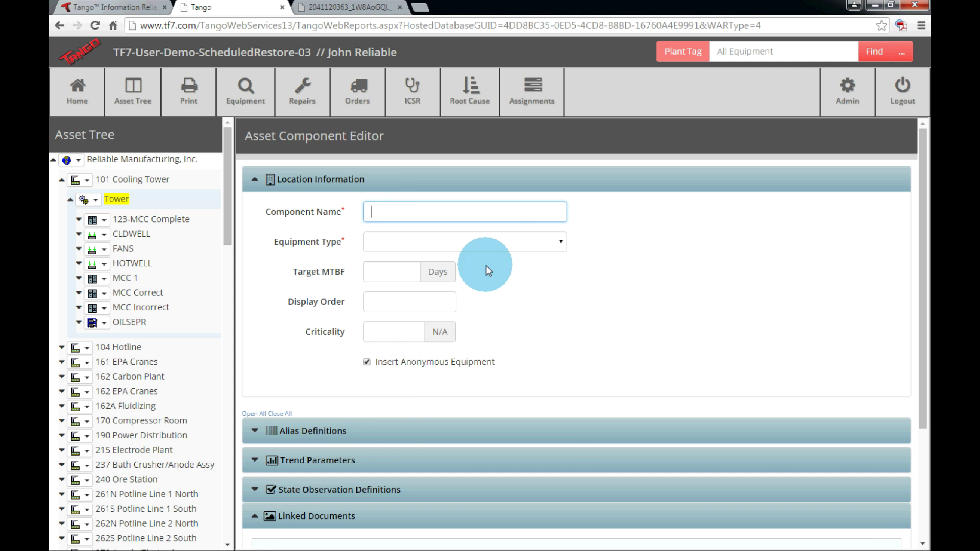
pyautogui.click(560, 242)
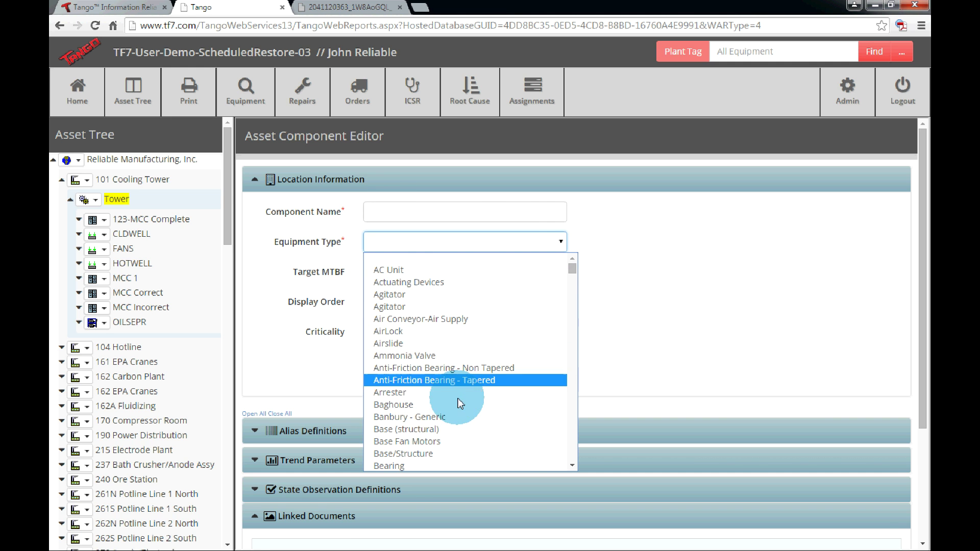
pyautogui.scroll(-5, 469, 391)
pyautogui.scroll(-3, 469, 391)
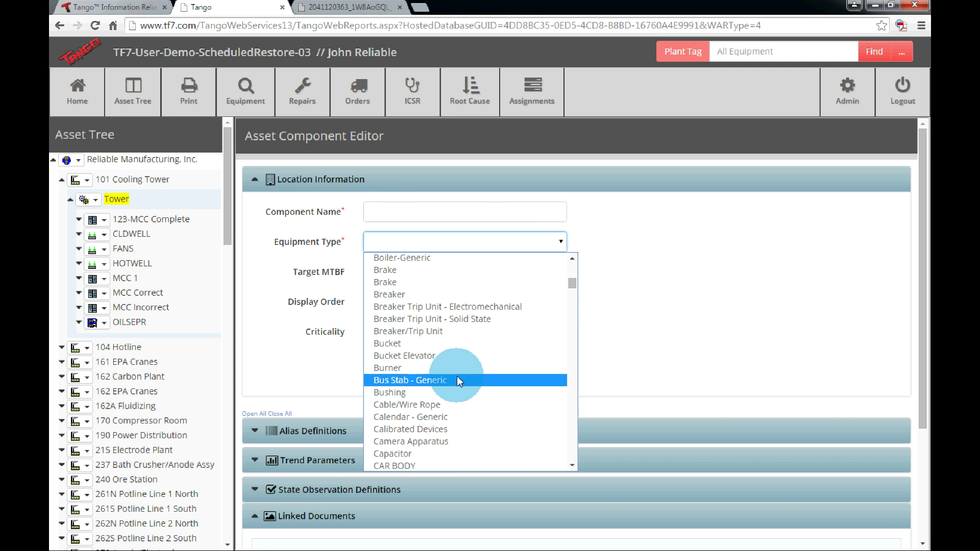
pyautogui.click(416, 343)
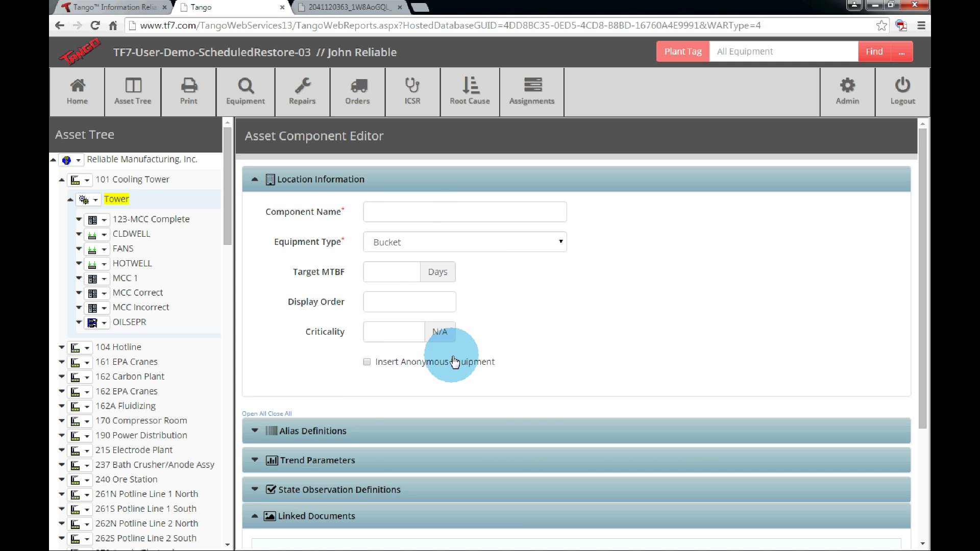
# - Name the new component Bucket 1-A and save its definition
pyautogui.click(405, 211)
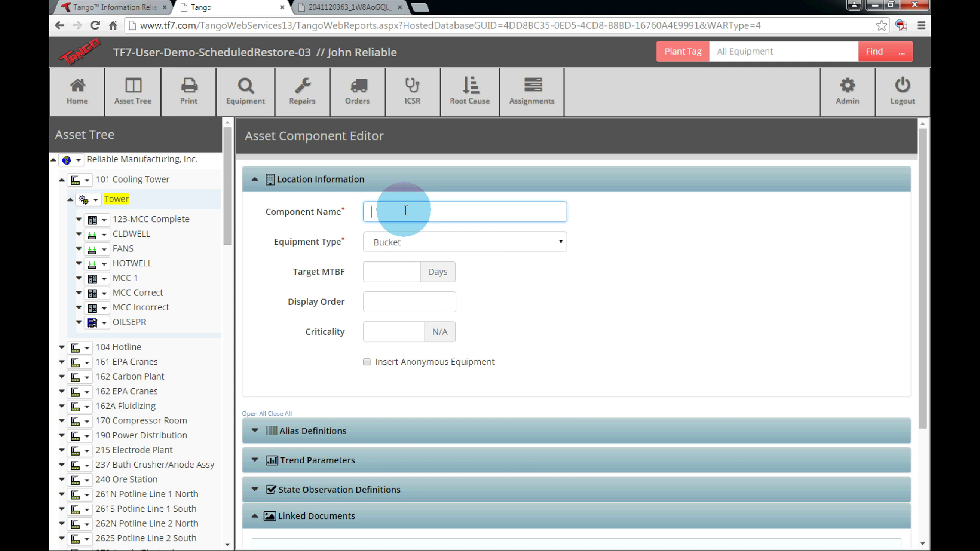
pyautogui.write('Bucke')
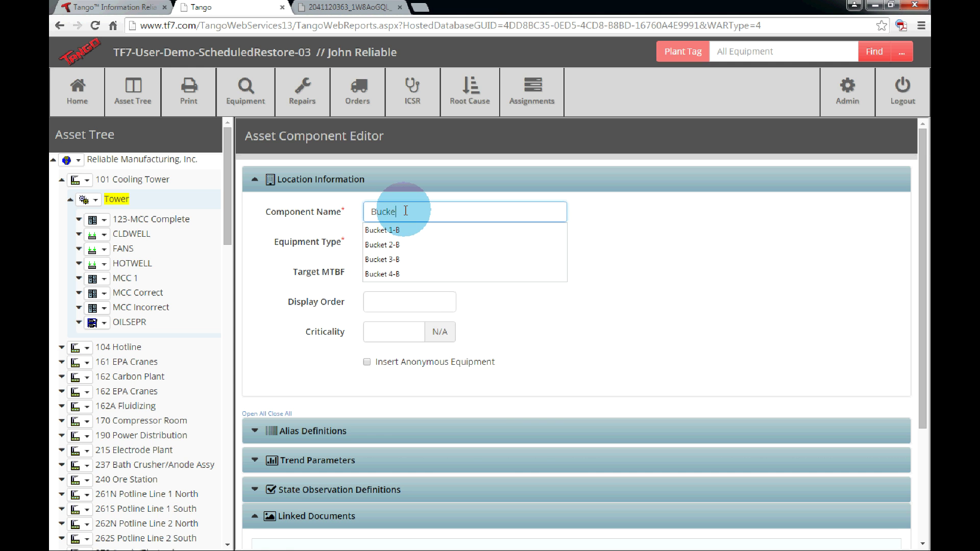
pyautogui.write('t 1')
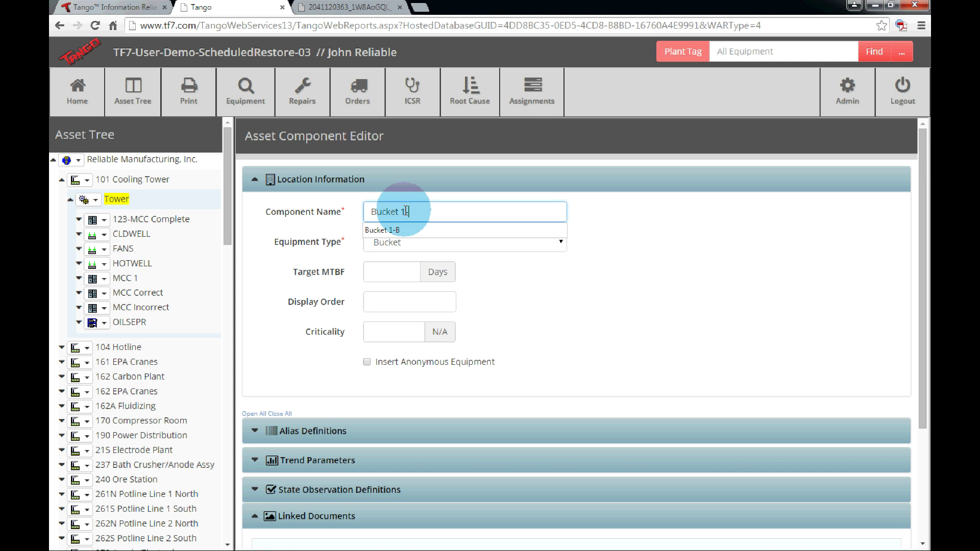
pyautogui.write('A')
pyautogui.scroll(-3, 494, 315)
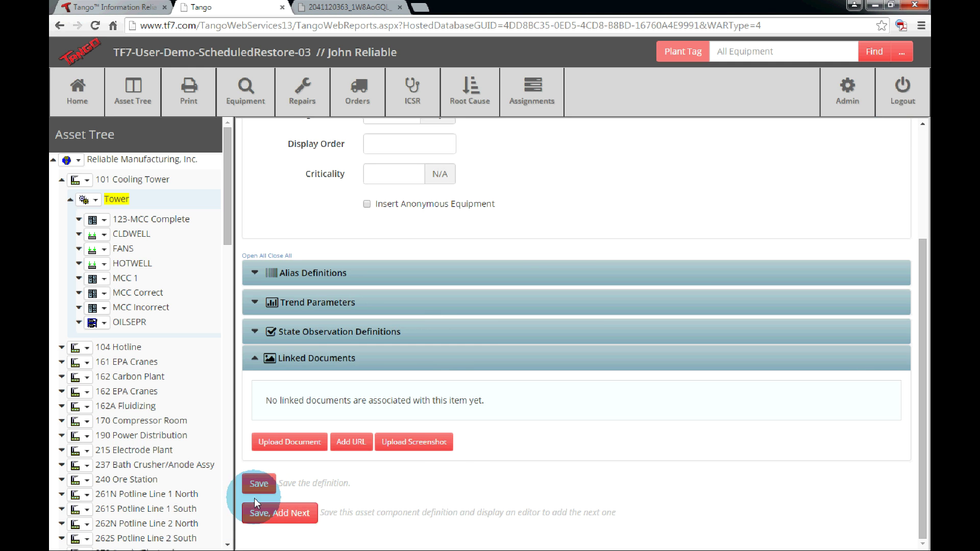
pyautogui.click(258, 484)
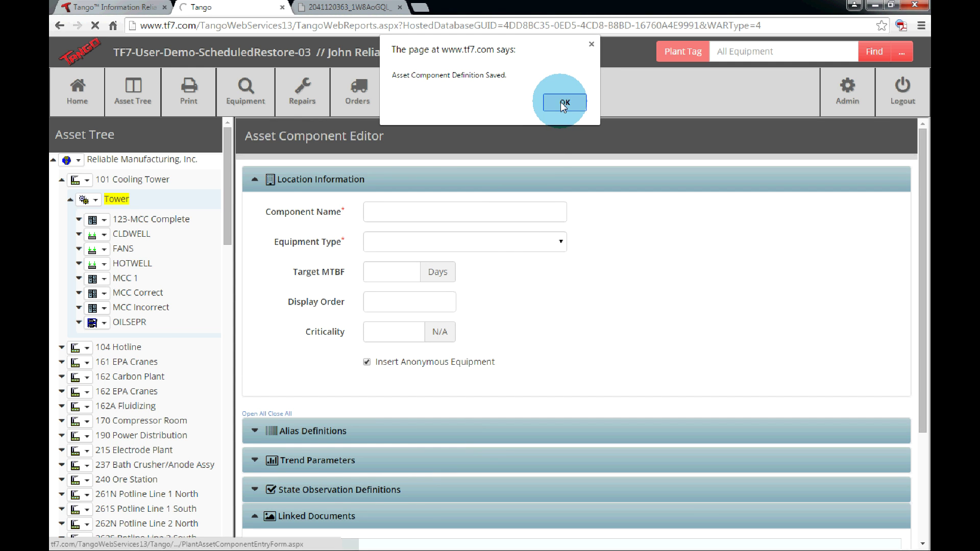
pyautogui.click(563, 103)
# - Refresh the Tower branch of the asset tree and expand MCC 1 to check its buckets
pyautogui.click(70, 199)
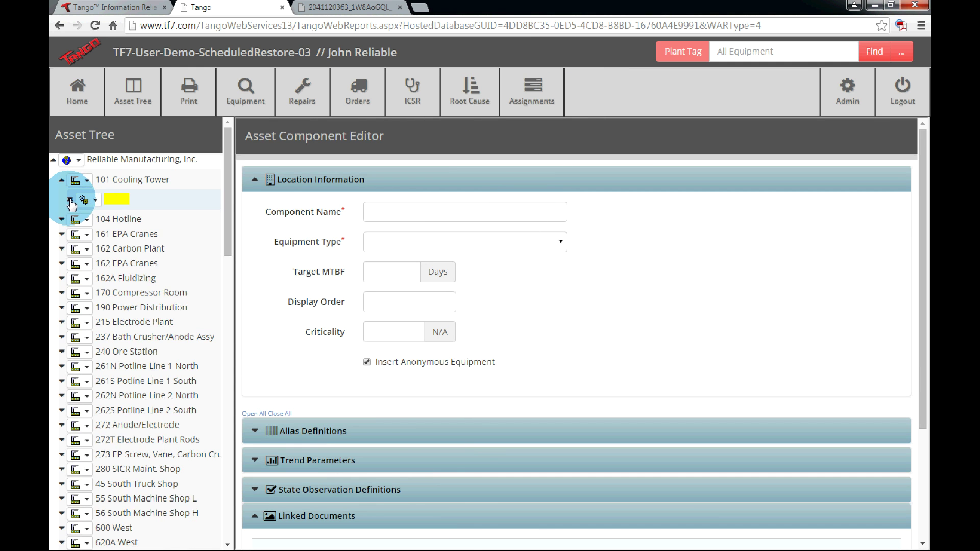
pyautogui.click(71, 200)
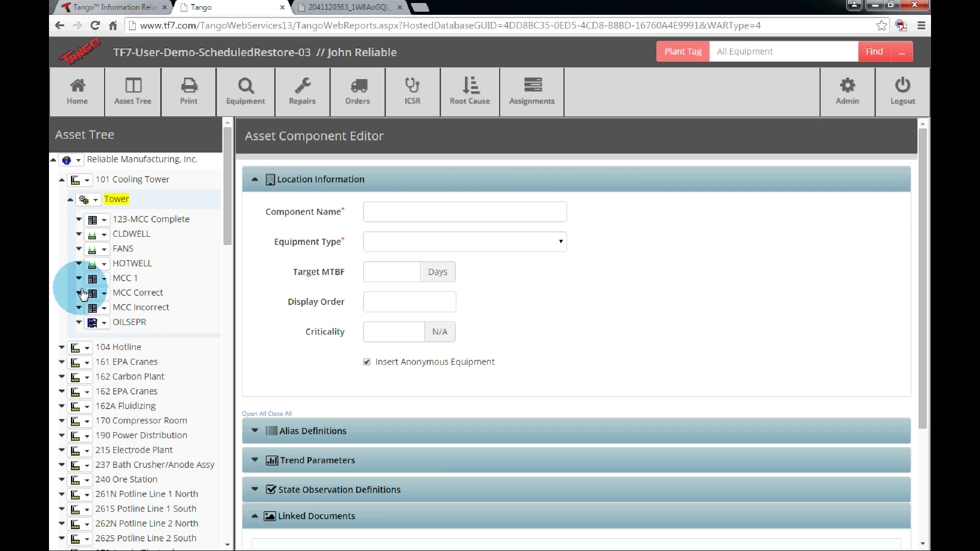
pyautogui.click(78, 278)
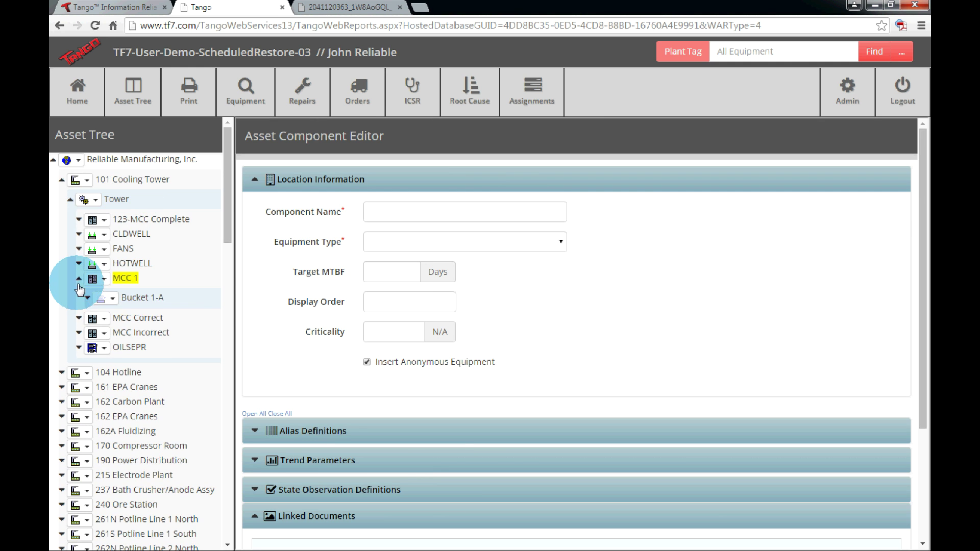
# - Start a new equipment definition for the Bucket type in the Electrical Equipment class
pyautogui.click(53, 161)
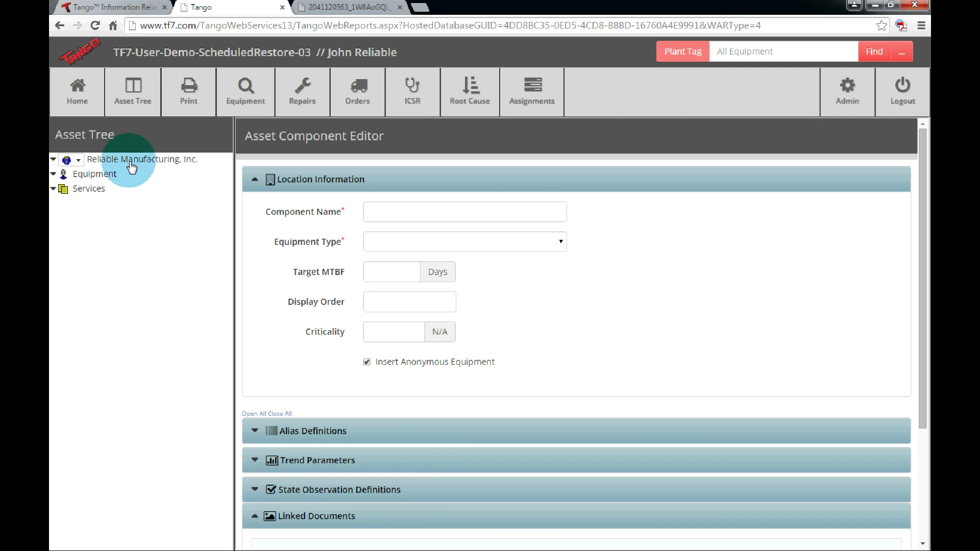
pyautogui.click(54, 175)
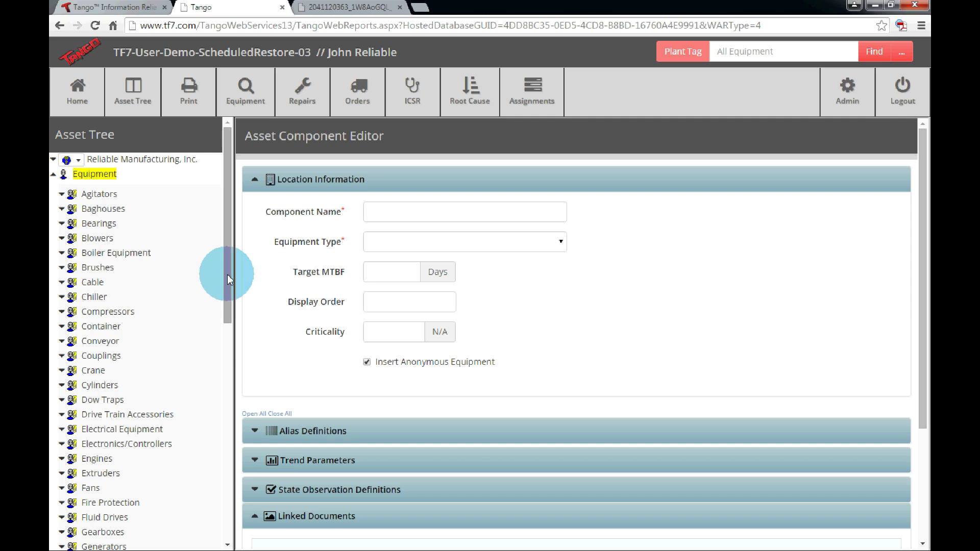
pyautogui.scroll(-3, 228, 281)
pyautogui.click(99, 354)
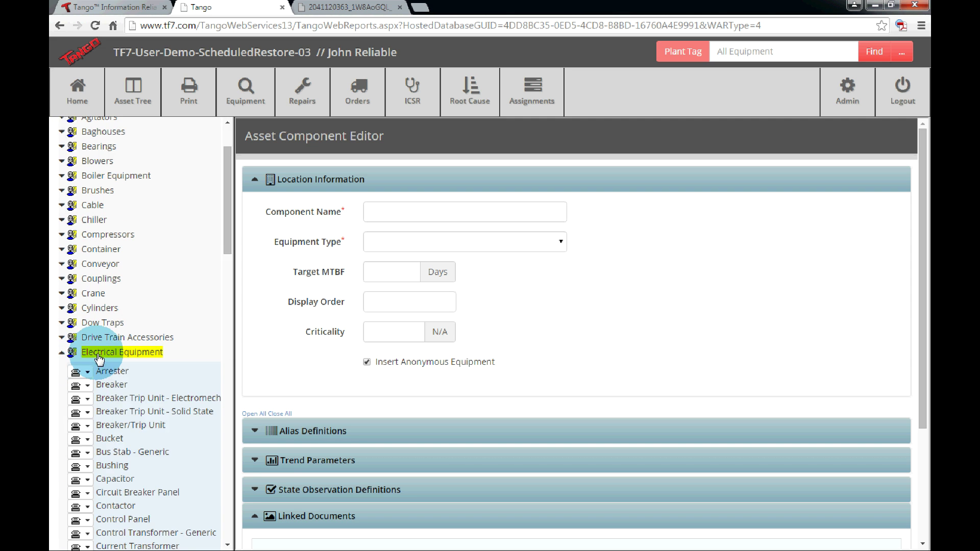
pyautogui.moveTo(228, 223); pyautogui.dragTo(231, 264)
pyautogui.click(88, 283)
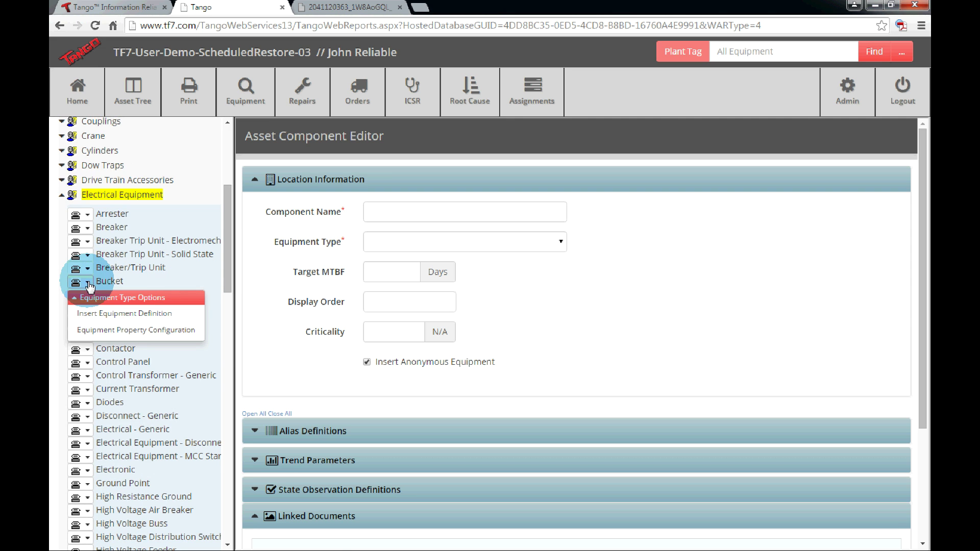
pyautogui.click(108, 313)
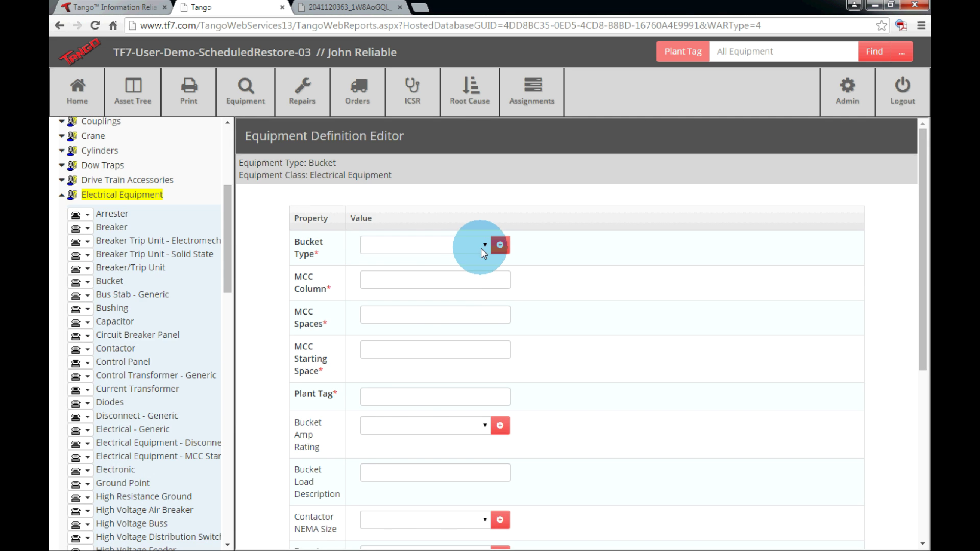
pyautogui.click(481, 248)
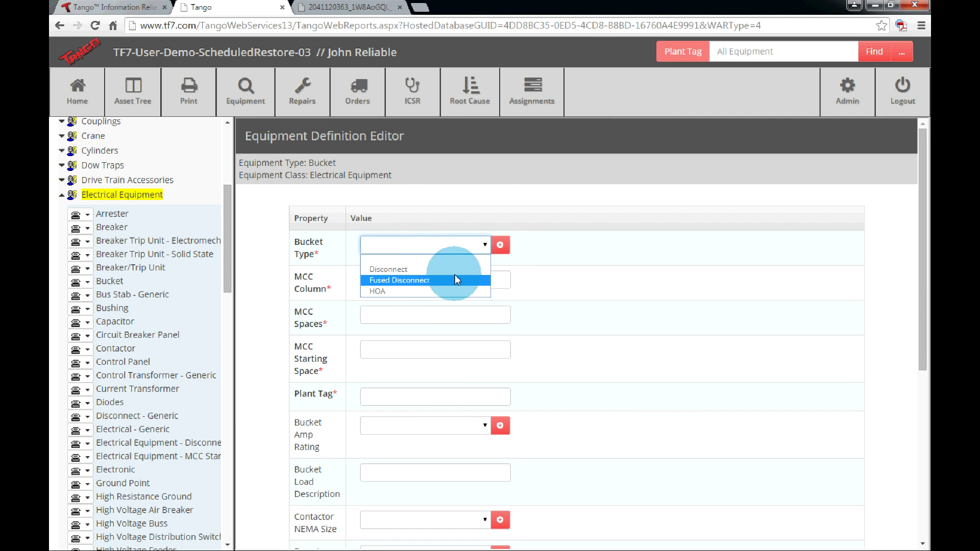
pyautogui.click(499, 245)
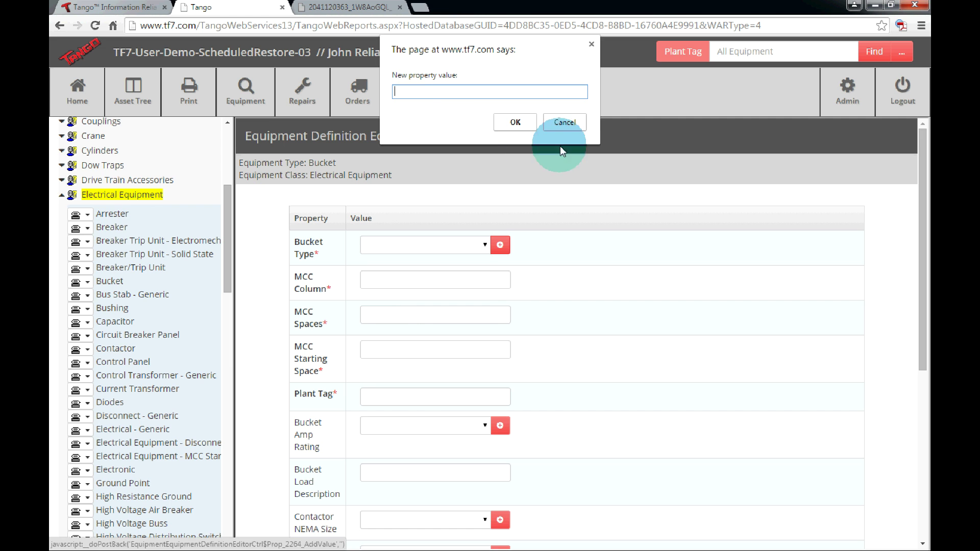
pyautogui.click(564, 123)
pyautogui.click(564, 122)
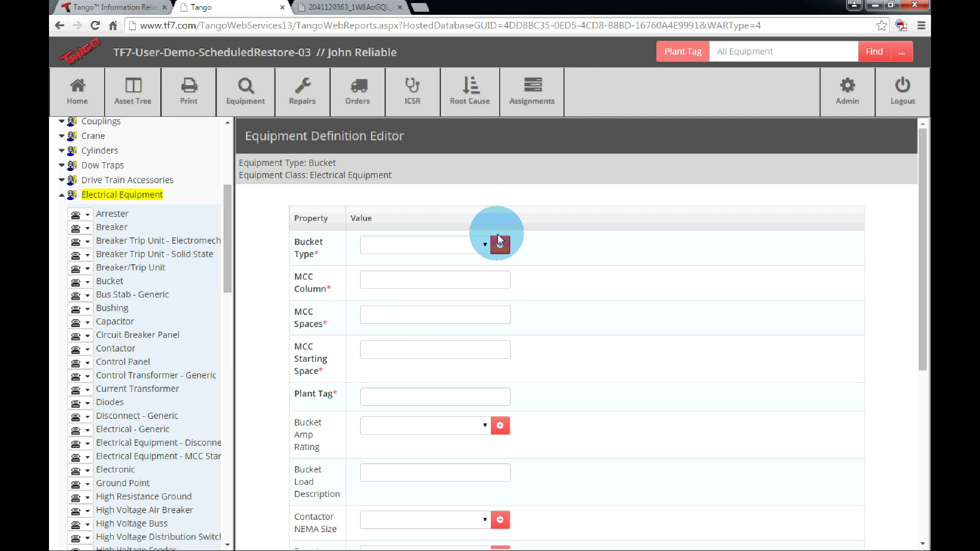
# - Set the bucket definition's type to Disconnect, its MCC column to 1 and its MCC spaces to 8
pyautogui.click(476, 245)
pyautogui.click(417, 265)
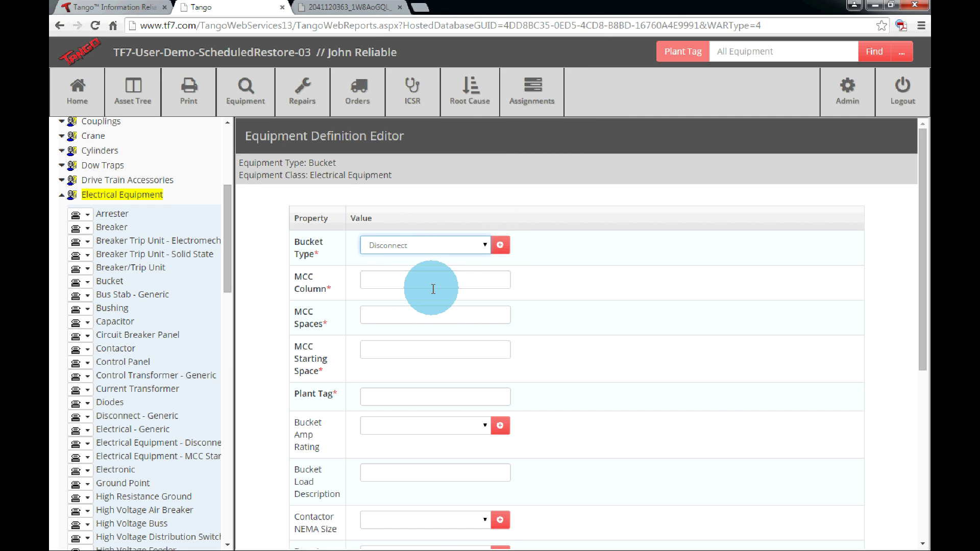
pyautogui.click(420, 279)
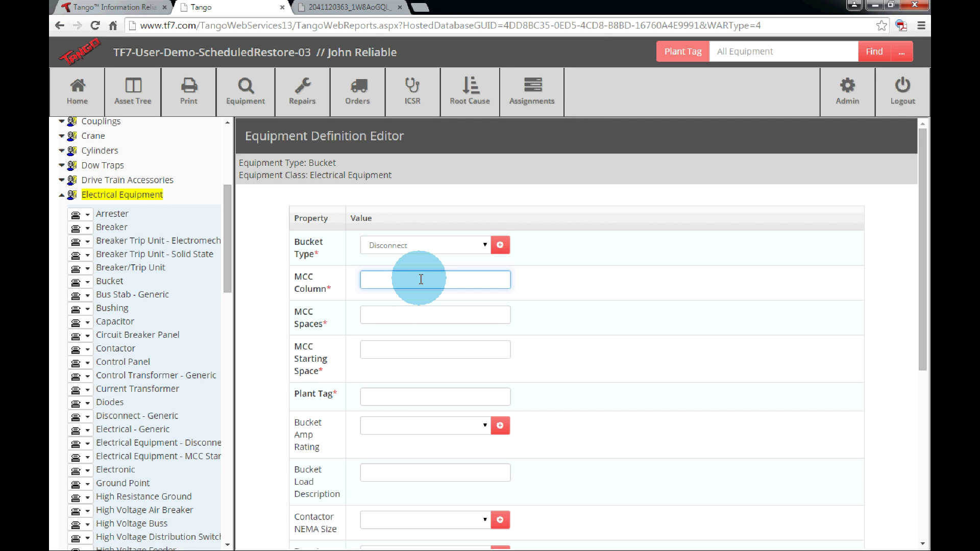
pyautogui.write('1')
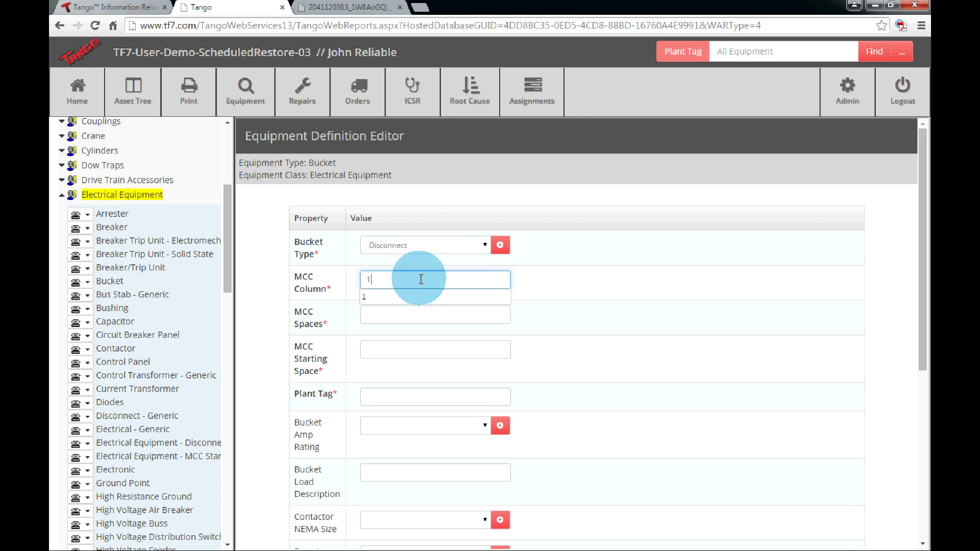
pyautogui.click(523, 281)
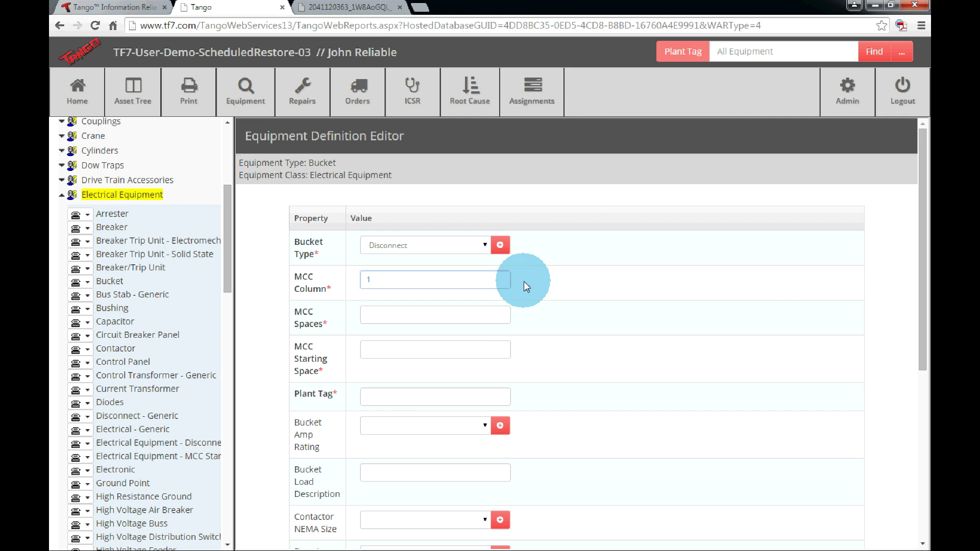
pyautogui.click(476, 318)
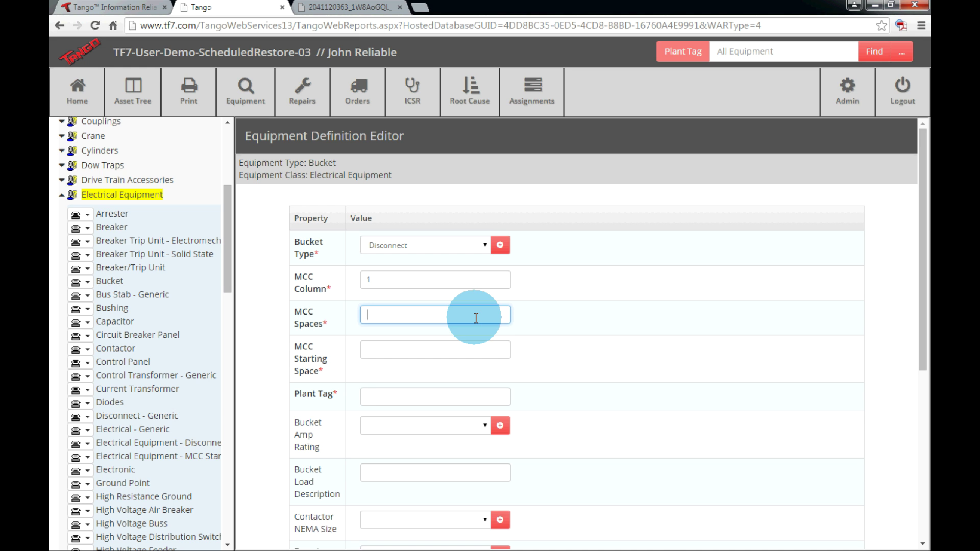
pyautogui.write('8')
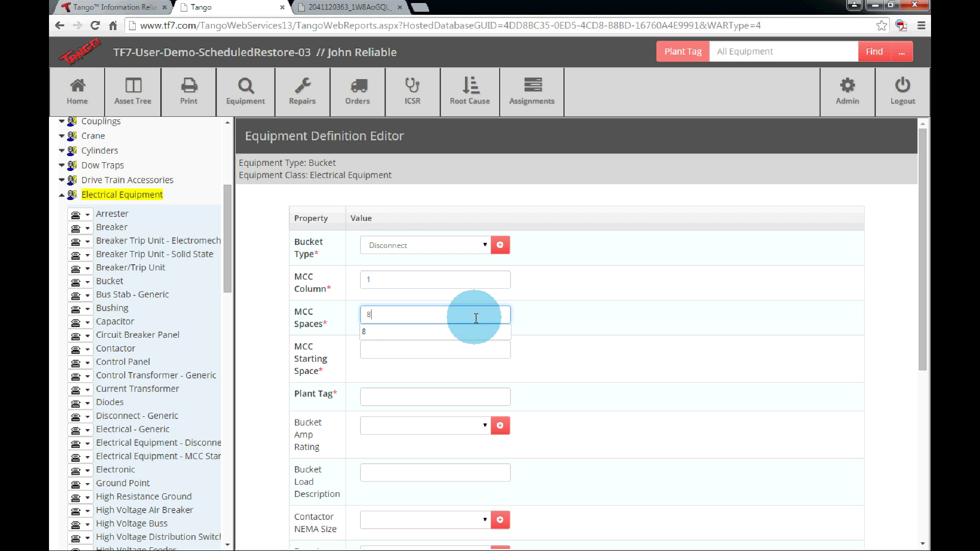
pyautogui.click(545, 316)
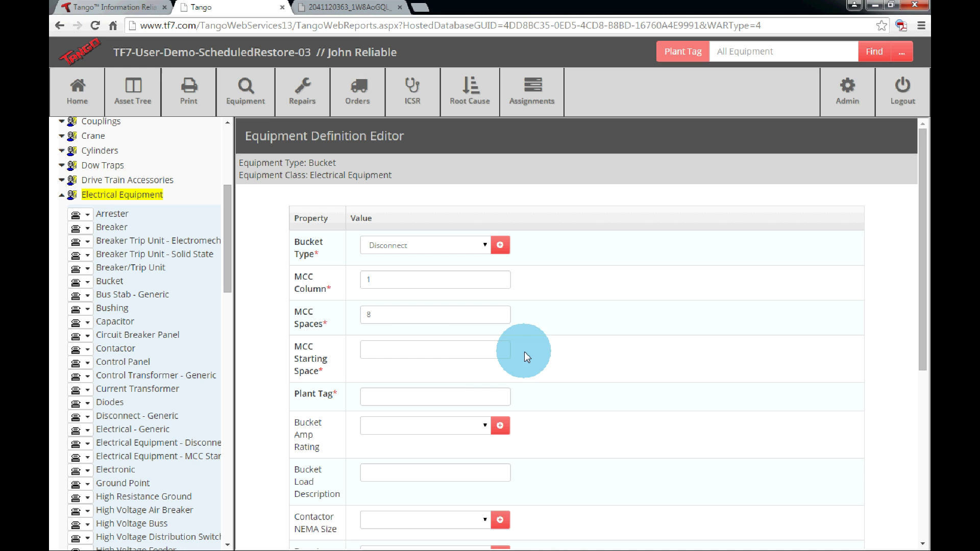
# - Set the bucket definition's MCC starting space to 1
pyautogui.click(386, 351)
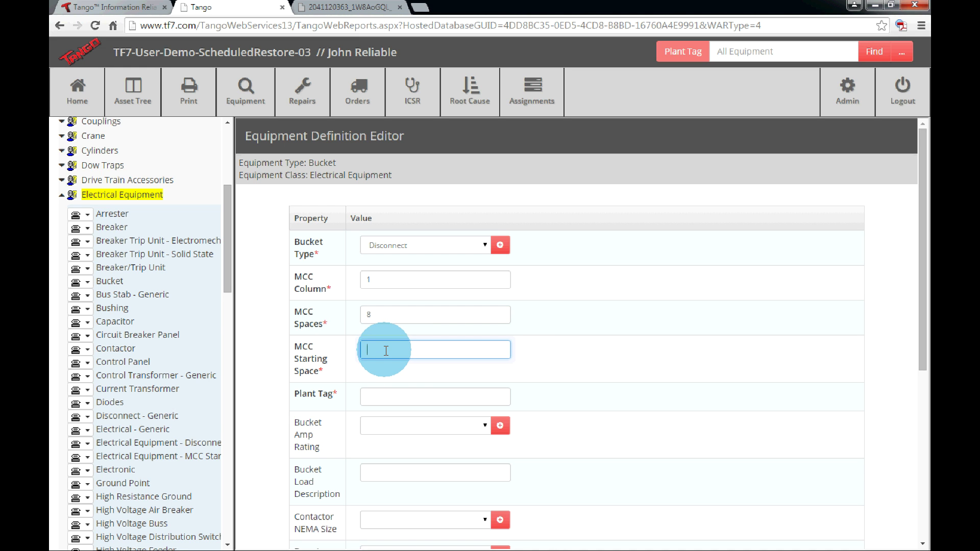
pyautogui.write('1')
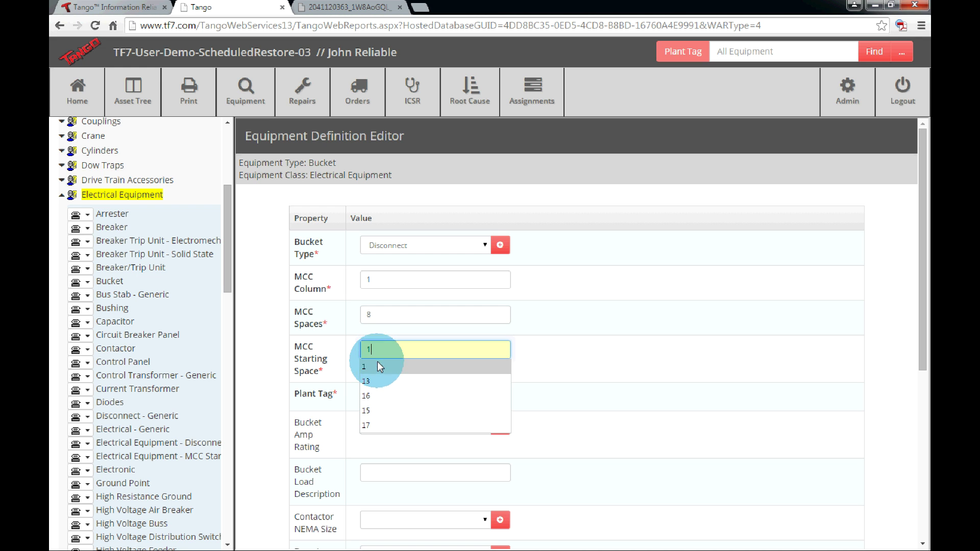
pyautogui.click(378, 366)
pyautogui.scroll(-2, 544, 354)
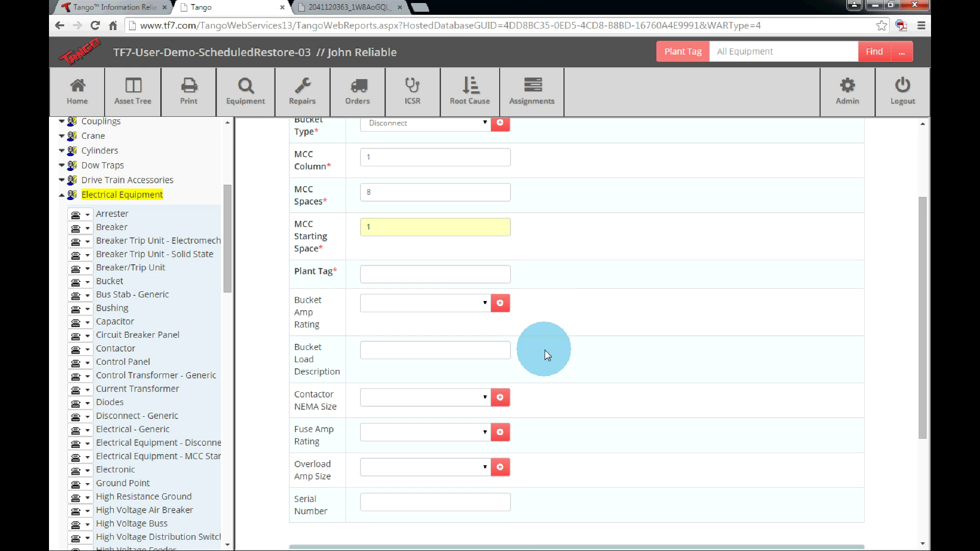
pyautogui.scroll(1, 547, 347)
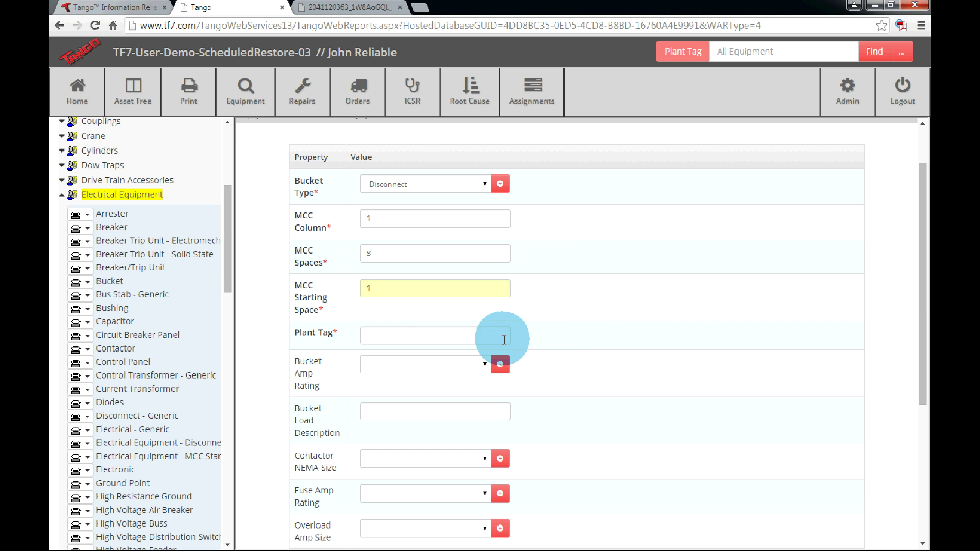
# - Enter the plant tag 1-A for the bucket and save the equipment definition
pyautogui.click(386, 337)
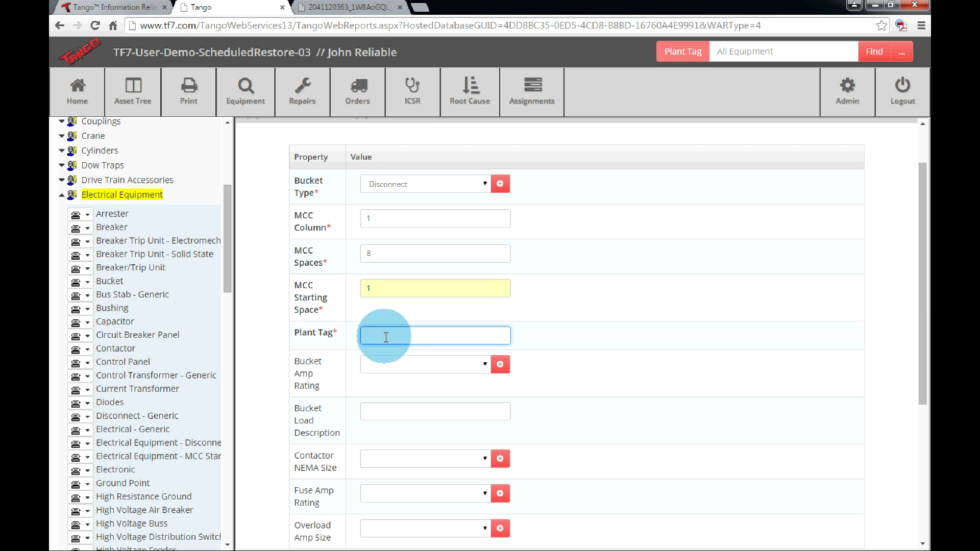
pyautogui.write('1-')
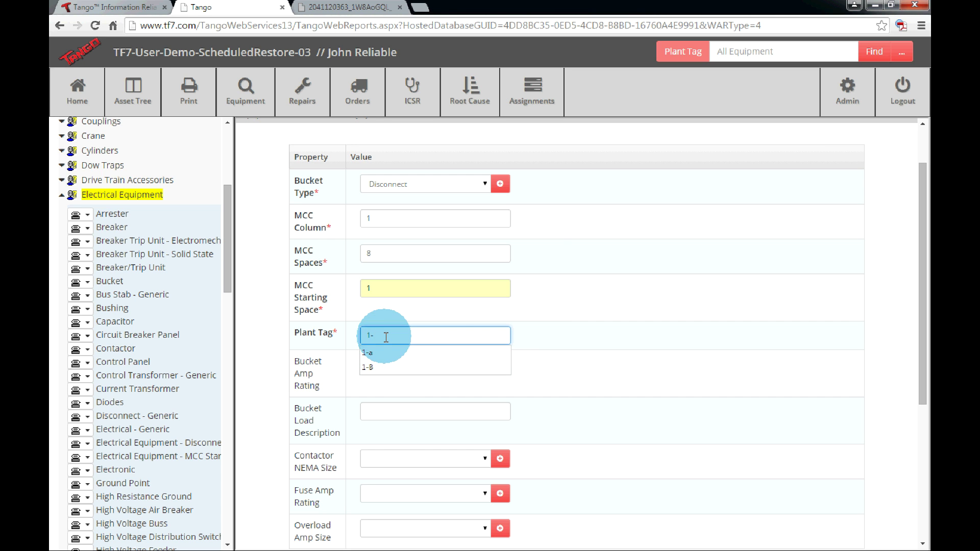
pyautogui.write('A')
pyautogui.click(534, 344)
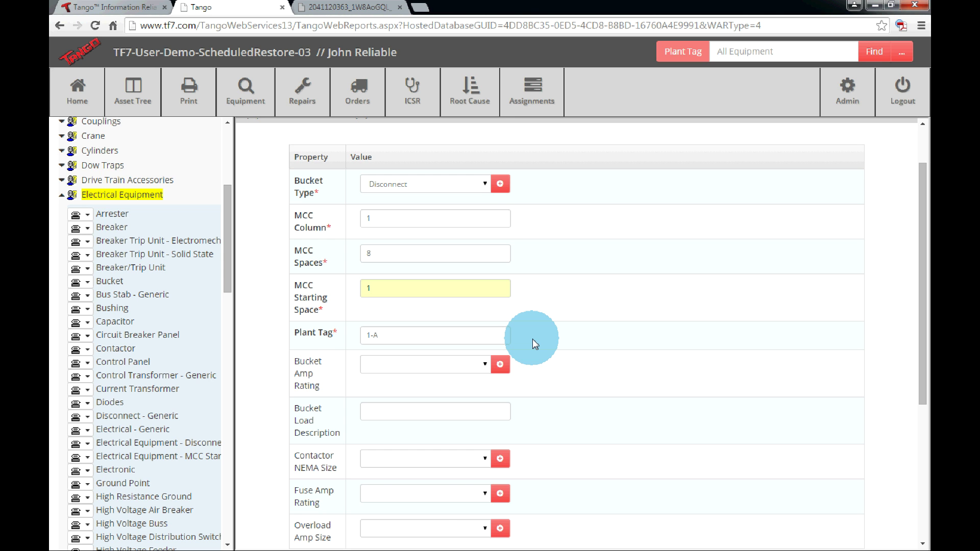
pyautogui.scroll(-3, 532, 339)
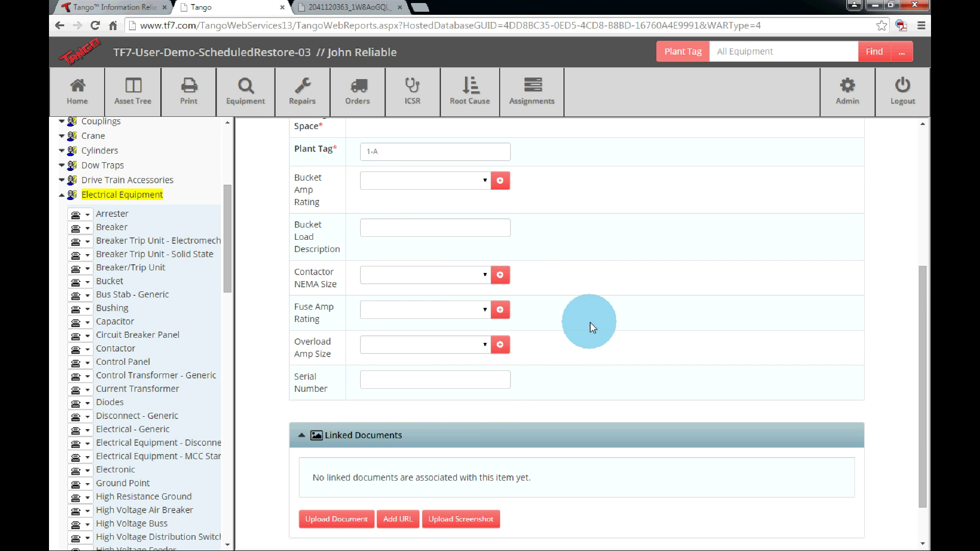
pyautogui.scroll(-1, 589, 322)
pyautogui.click(306, 518)
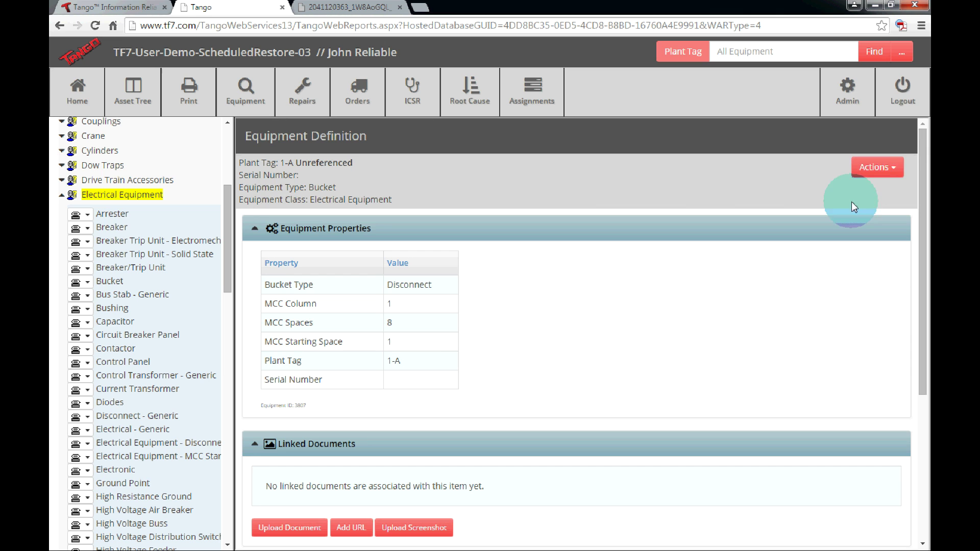
# - Mark the 1-A bucket equipment for installation using its equipment history actions
pyautogui.click(882, 169)
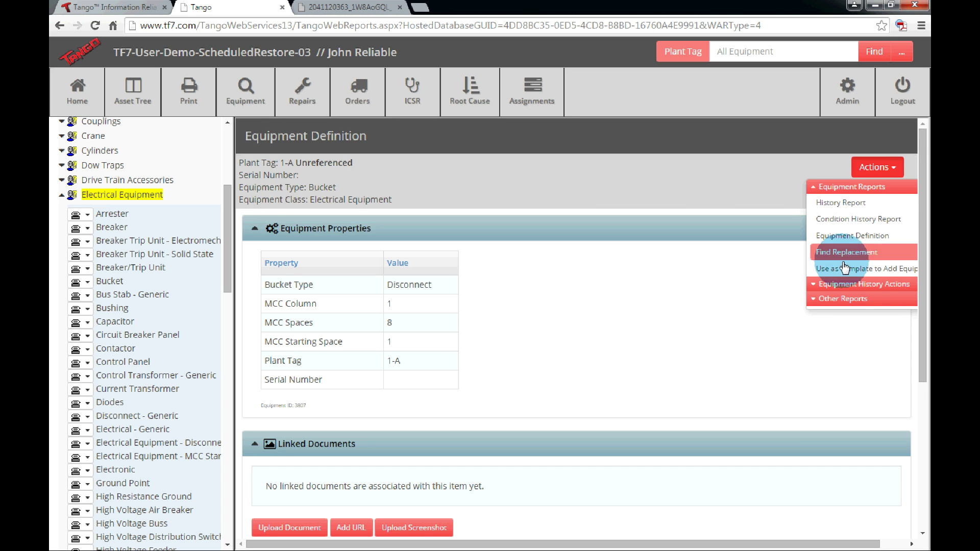
pyautogui.click(837, 283)
pyautogui.click(853, 320)
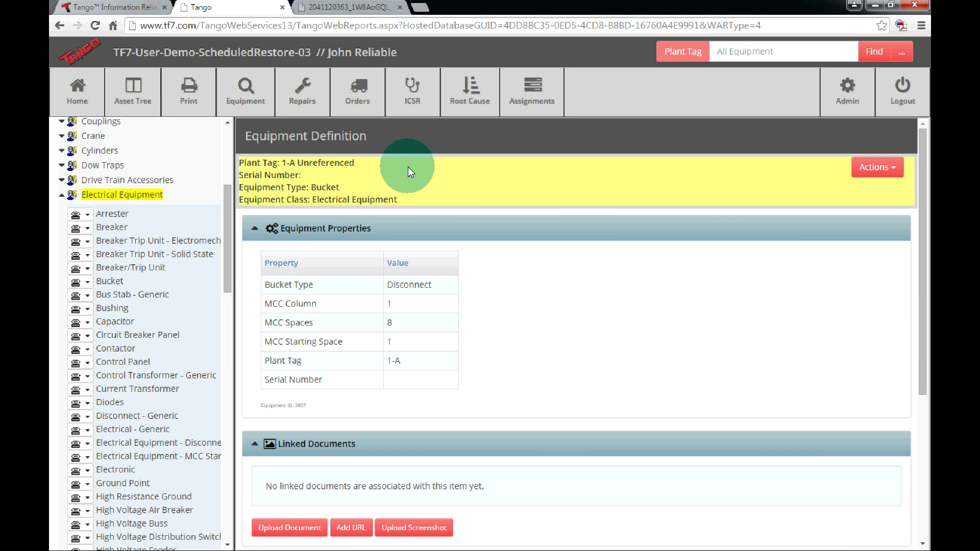
# - Collapse the equipment classes and expand Reliable Manufacturing, Inc. down to Tower under 101 Cooling Tower
pyautogui.click(62, 197)
pyautogui.scroll(5, 220, 251)
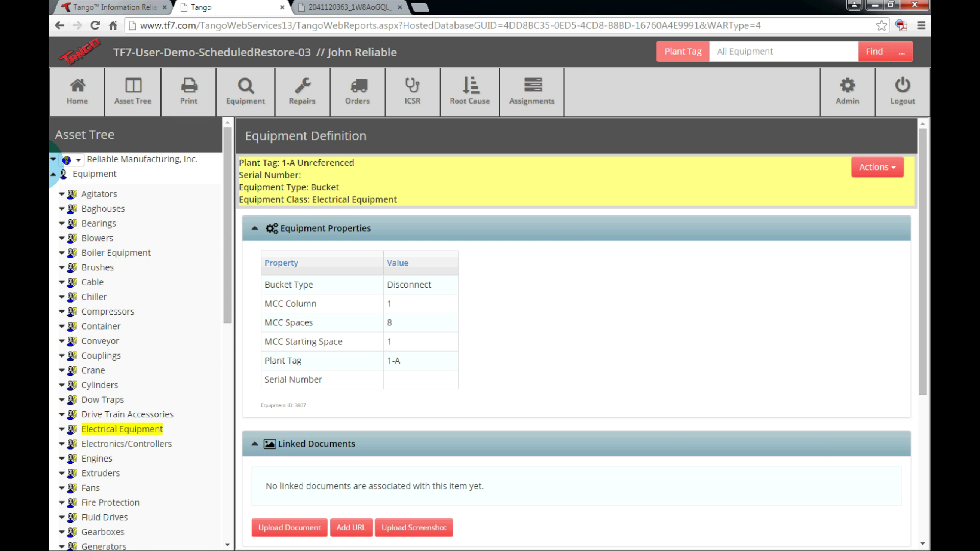
pyautogui.click(53, 174)
pyautogui.click(53, 160)
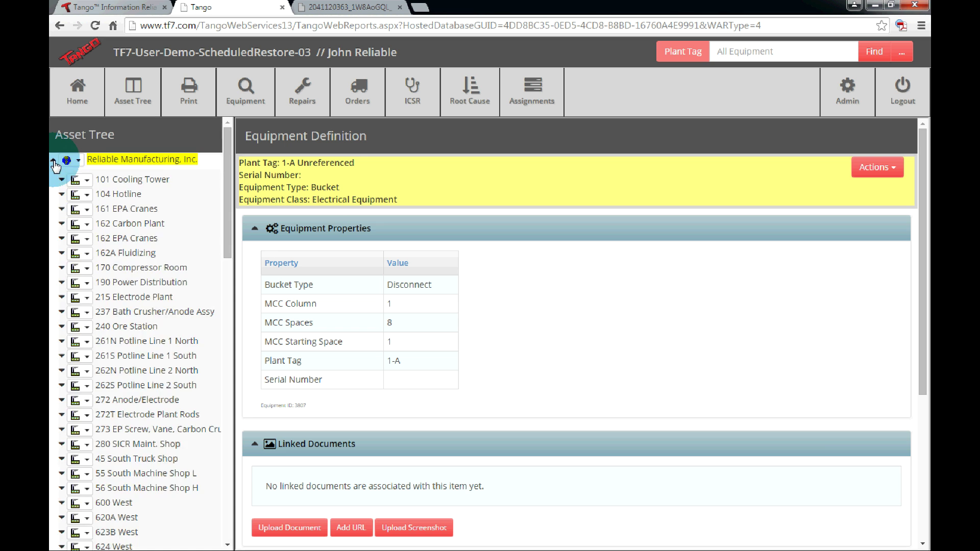
pyautogui.click(61, 179)
pyautogui.click(70, 201)
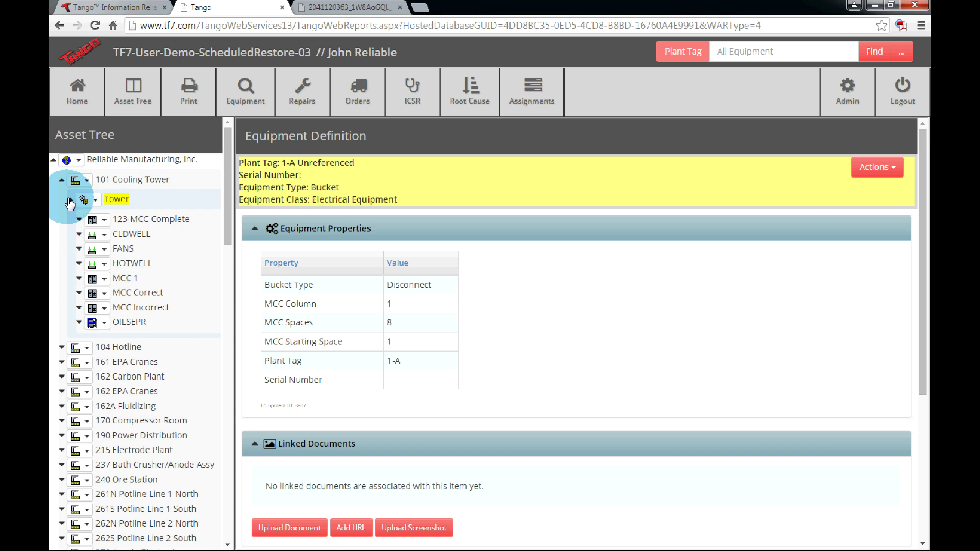
# - Install the marked 1-A equipment in Bucket 1-A under MCC 1 and save the equipment history entry
pyautogui.click(105, 280)
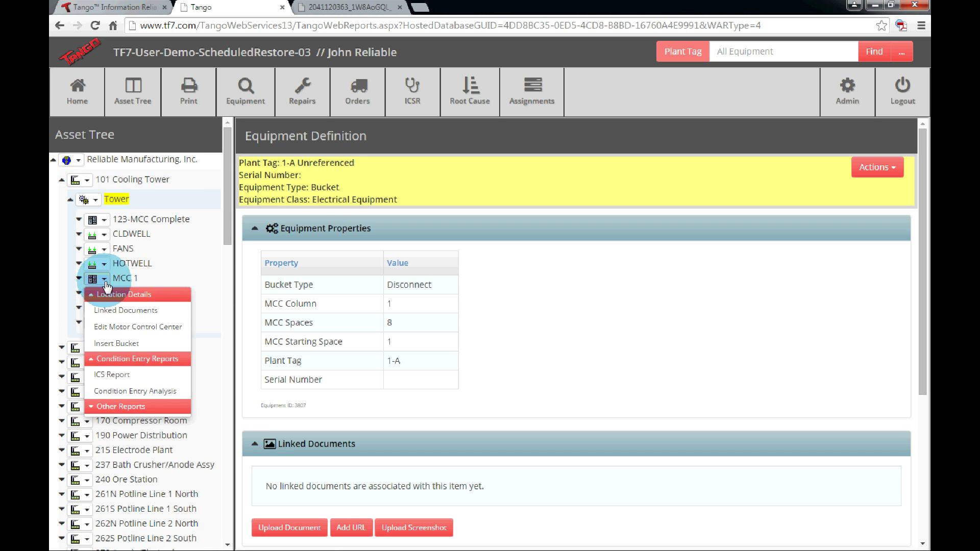
pyautogui.click(79, 279)
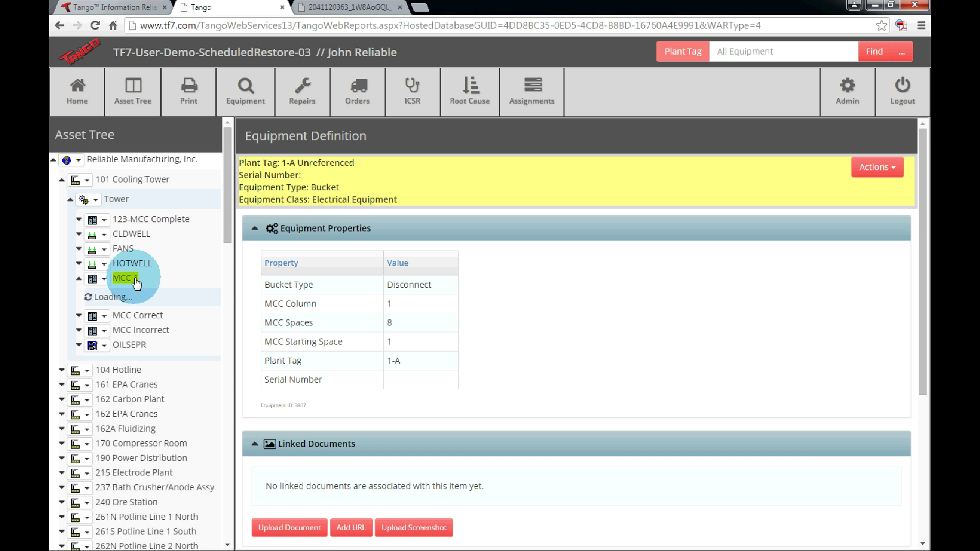
pyautogui.click(125, 299)
pyautogui.click(153, 394)
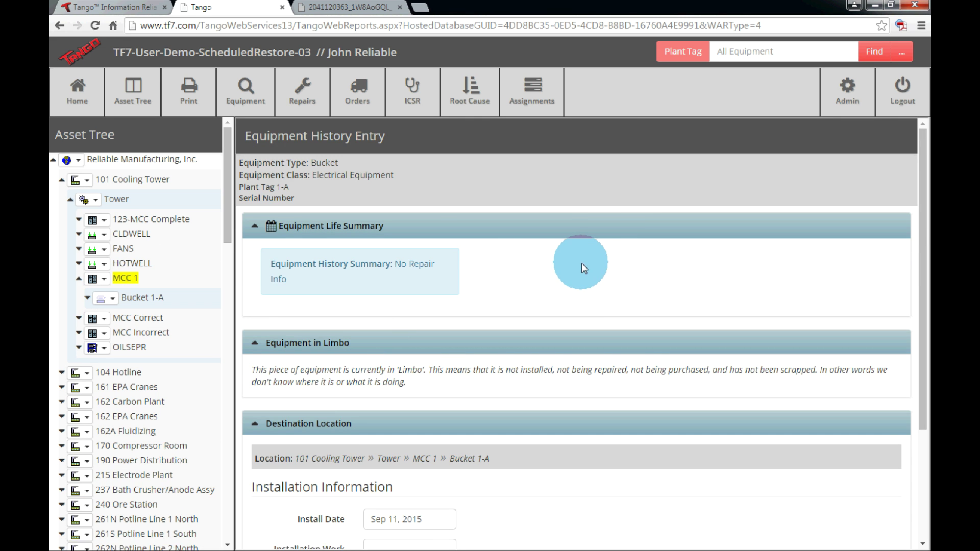
pyautogui.scroll(-3, 580, 262)
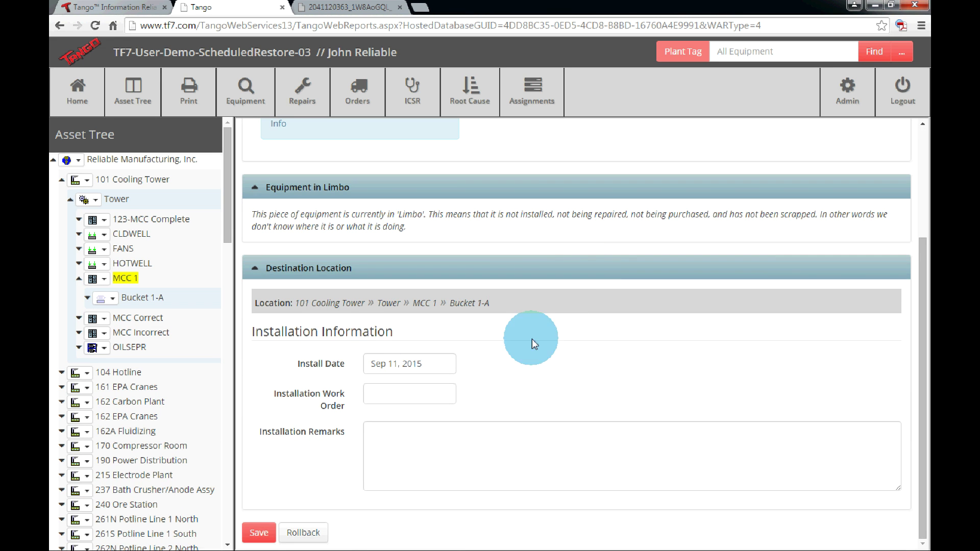
pyautogui.click(260, 530)
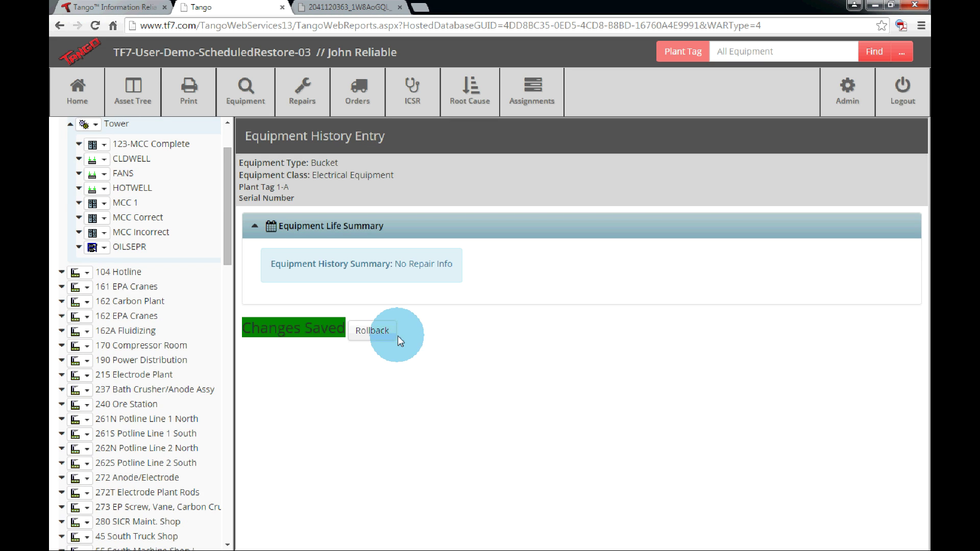
# - Expand MCC 1 in the asset tree and display its motor control center layout to check Bucket 1-A
pyautogui.click(79, 202)
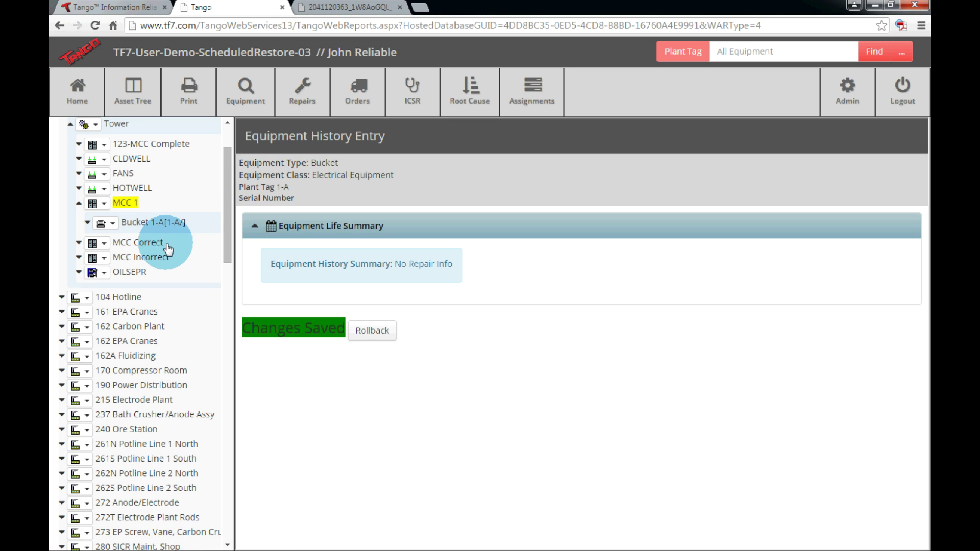
pyautogui.click(104, 203)
pyautogui.click(131, 347)
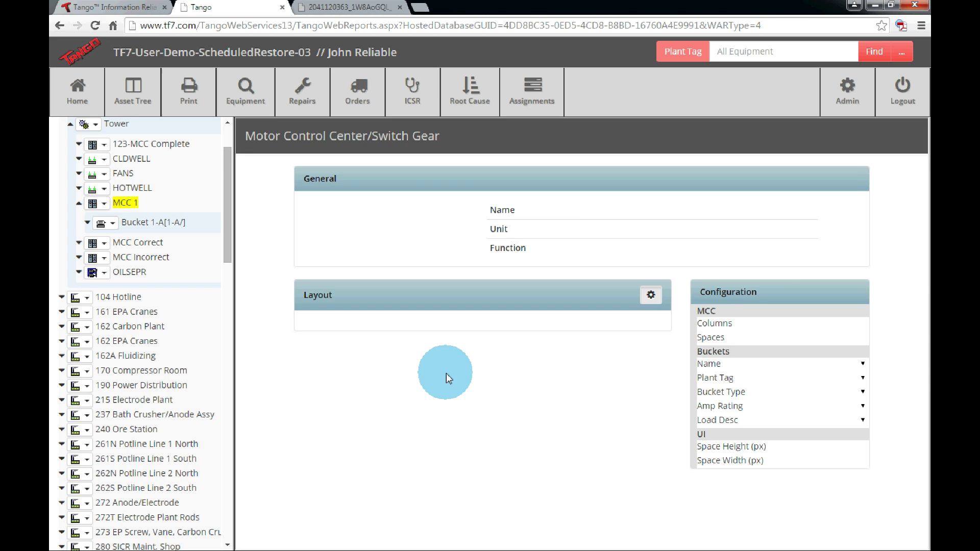
pyautogui.scroll(-2, 446, 372)
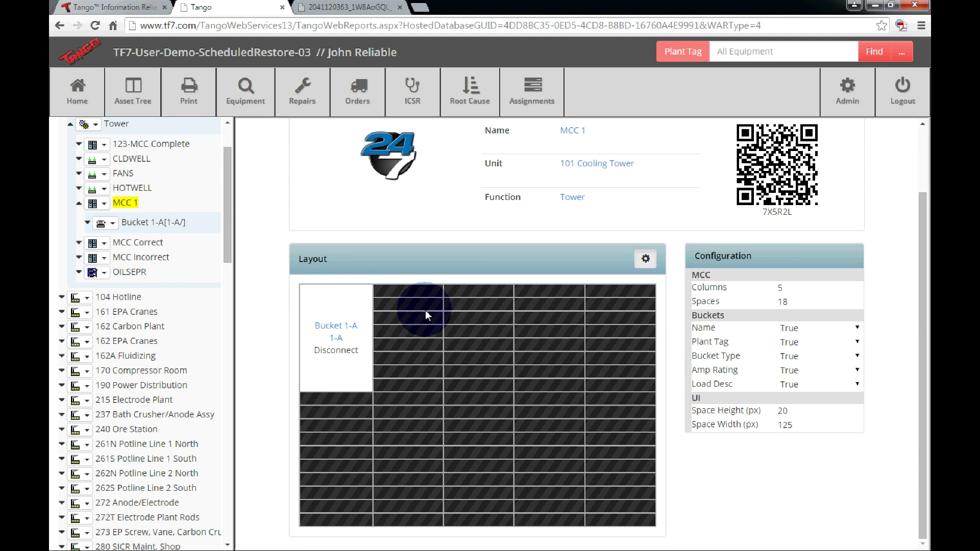
# - Insert another bucket under MCC 1 and name the component Bucket 1-B
pyautogui.click(105, 204)
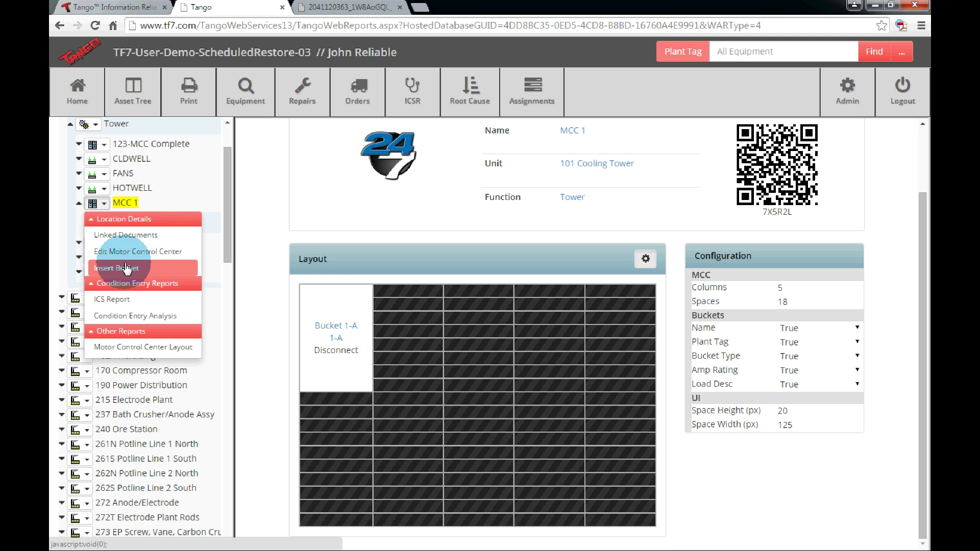
pyautogui.click(126, 268)
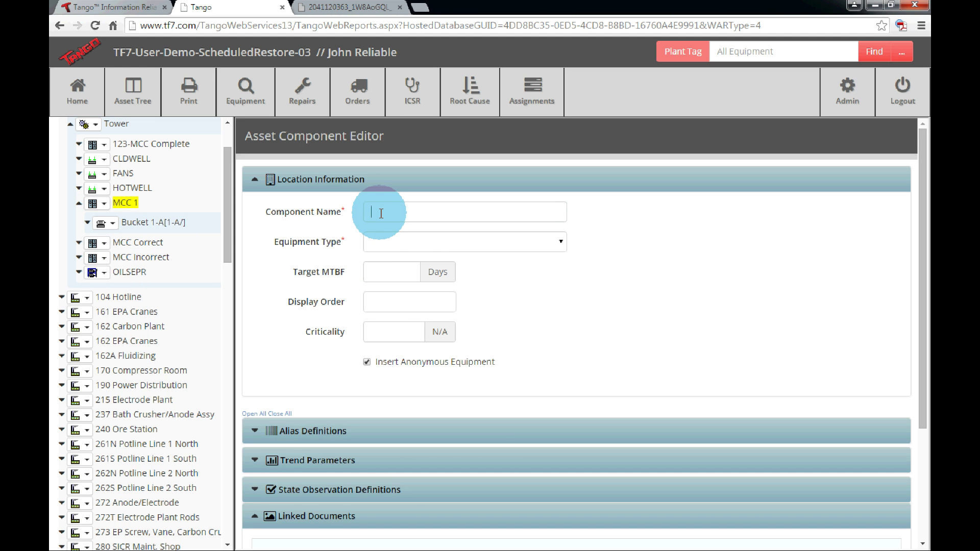
pyautogui.click(381, 213)
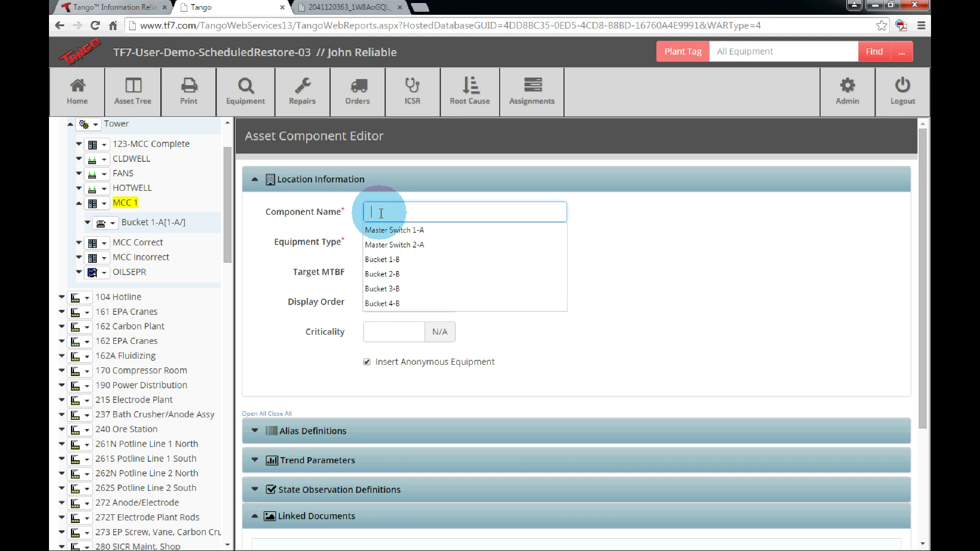
pyautogui.click(385, 260)
# - Set the equipment type of Bucket 1-B to Bucket
pyautogui.click(399, 244)
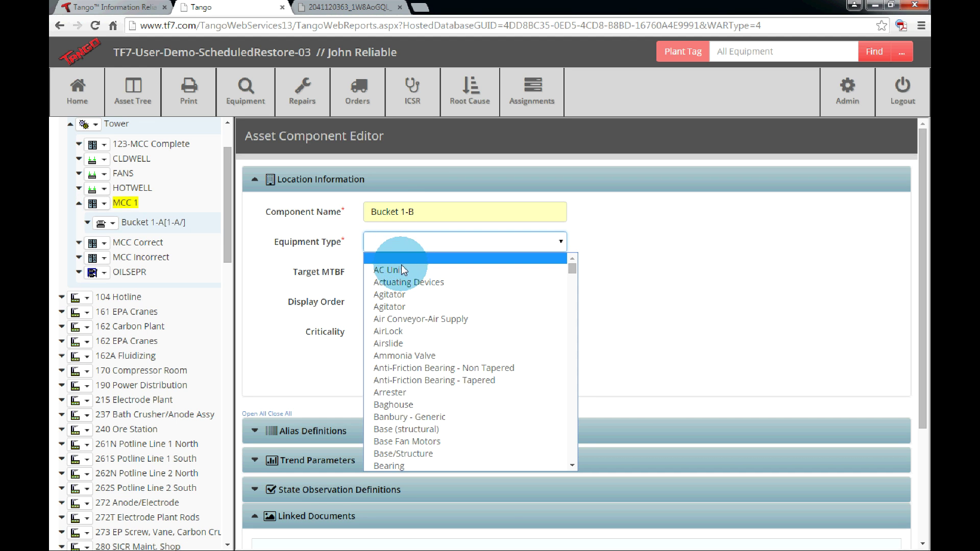
pyautogui.scroll(-5, 414, 367)
pyautogui.scroll(-3, 414, 369)
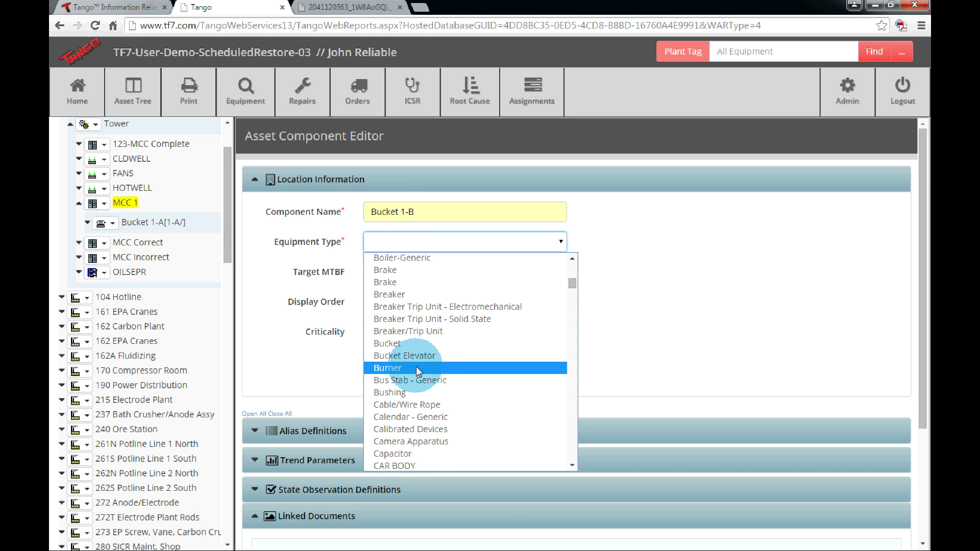
pyautogui.click(409, 344)
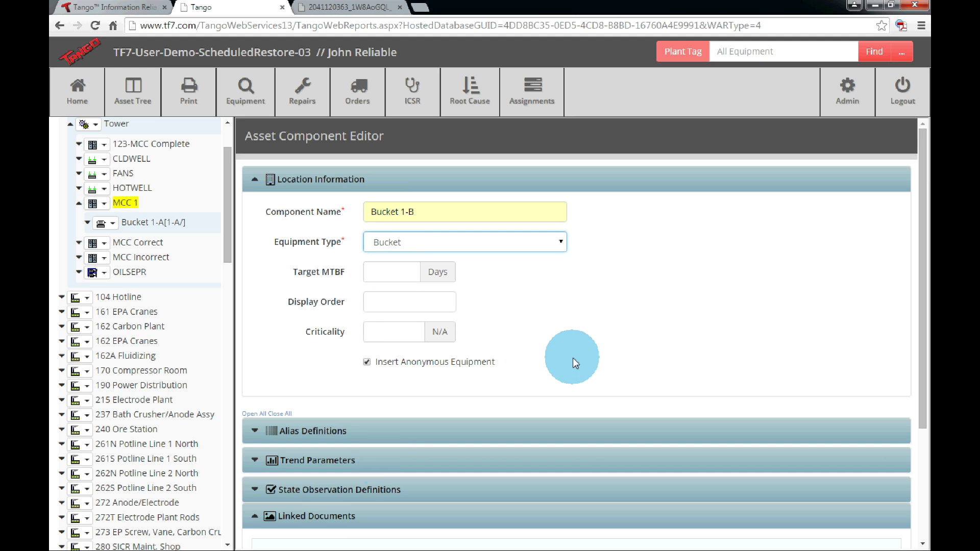
# - Turn off Insert Anonymous Equipment for Bucket 1-B and save the component definition
pyautogui.click(367, 362)
pyautogui.scroll(-3, 500, 349)
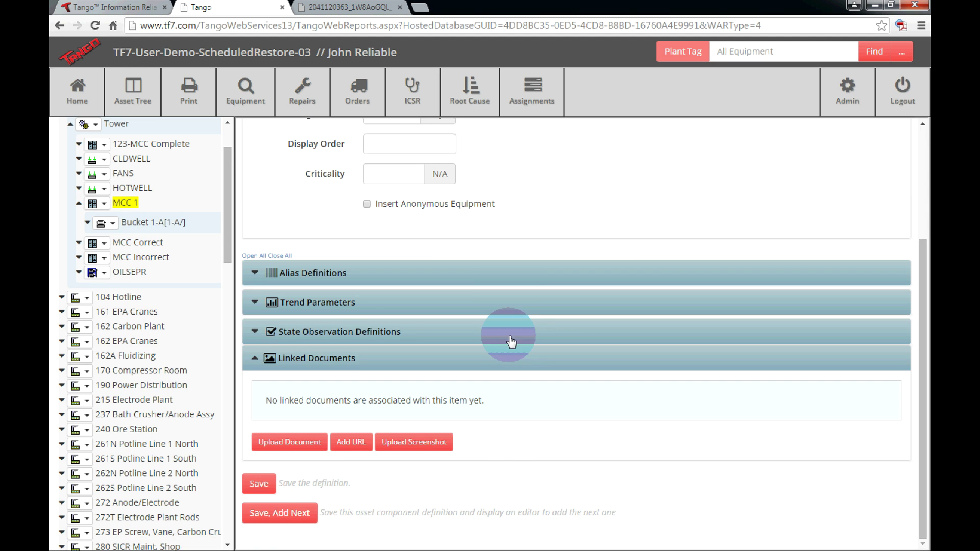
pyautogui.click(273, 485)
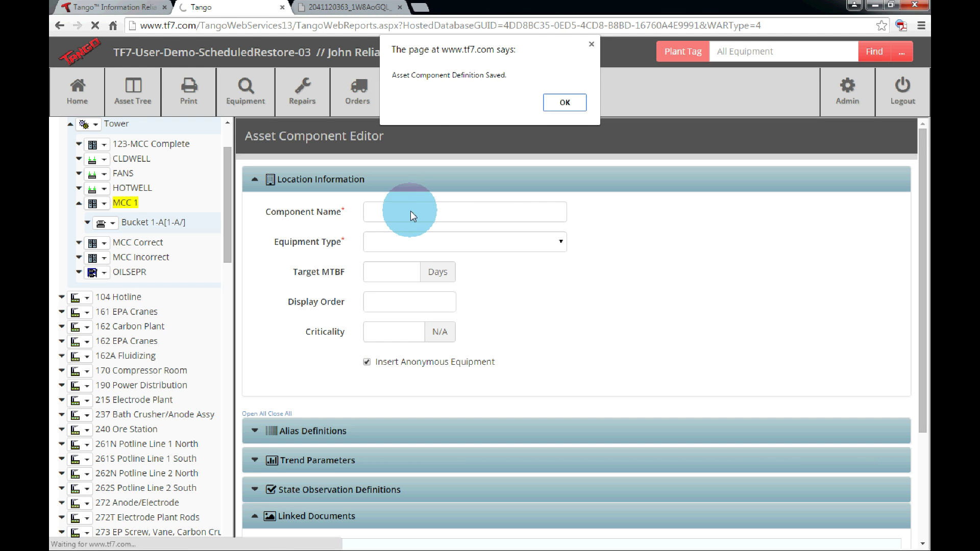
pyautogui.click(565, 98)
# - Name the next new component Bucket 2-A
pyautogui.click(424, 214)
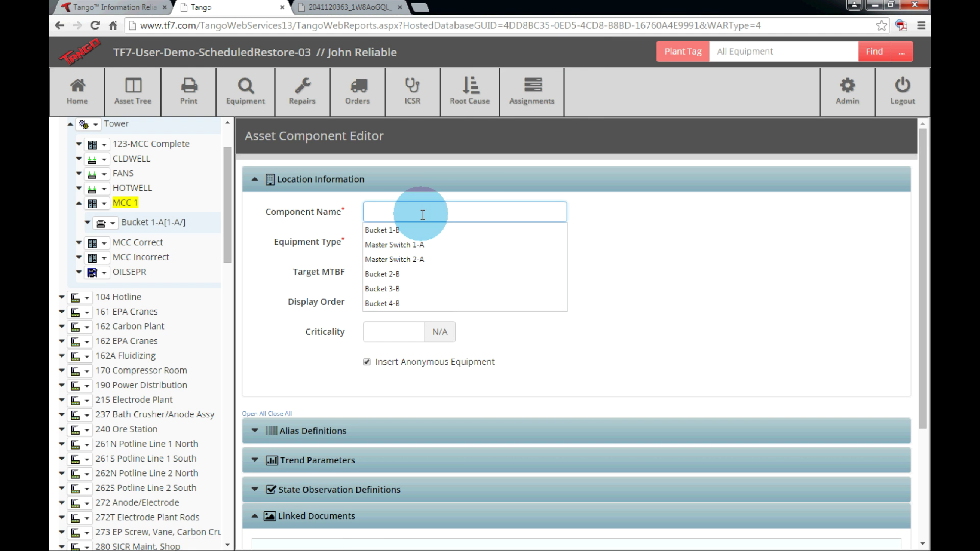
pyautogui.click(396, 274)
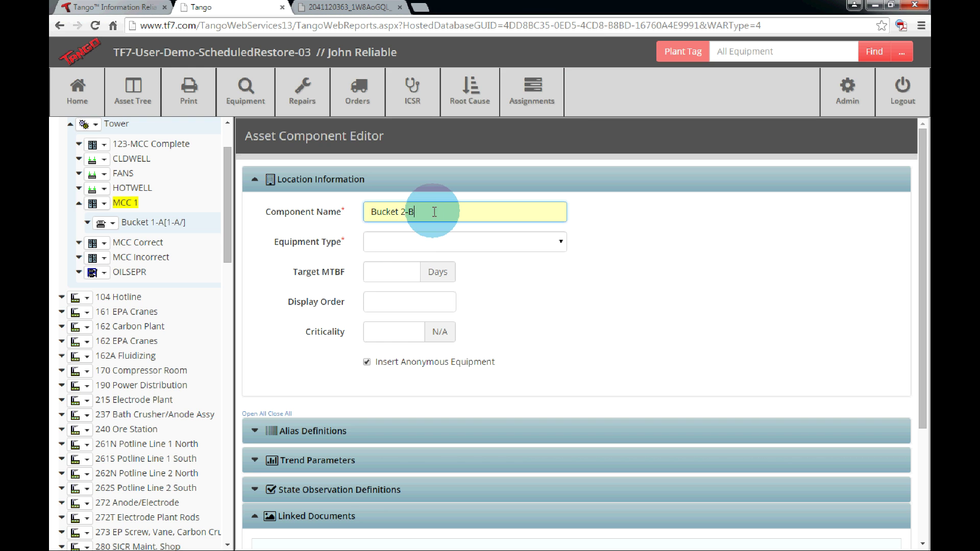
pyautogui.click(434, 212)
pyautogui.press('BackSpace')
pyautogui.write('A')
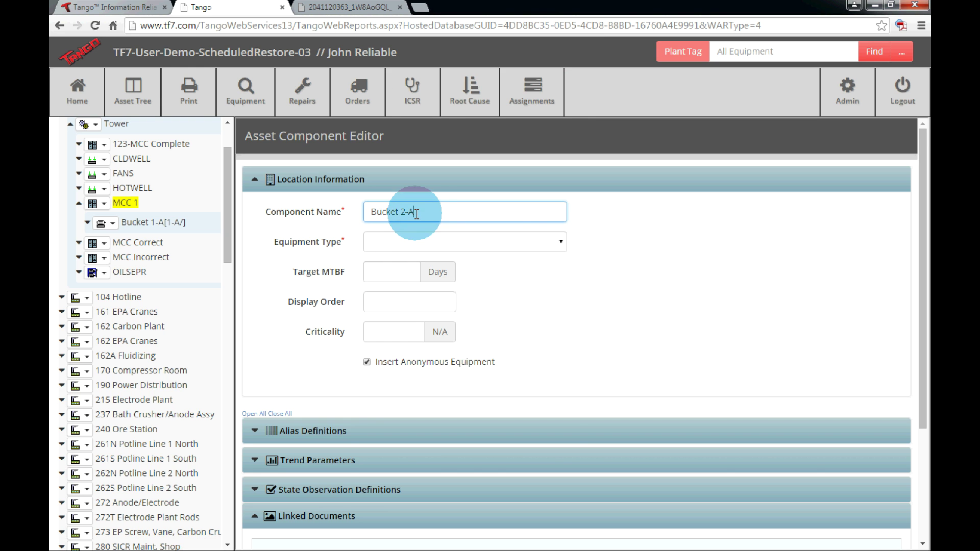
pyautogui.click(575, 288)
# - Set the equipment type of Bucket 2-A to Bucket
pyautogui.click(454, 249)
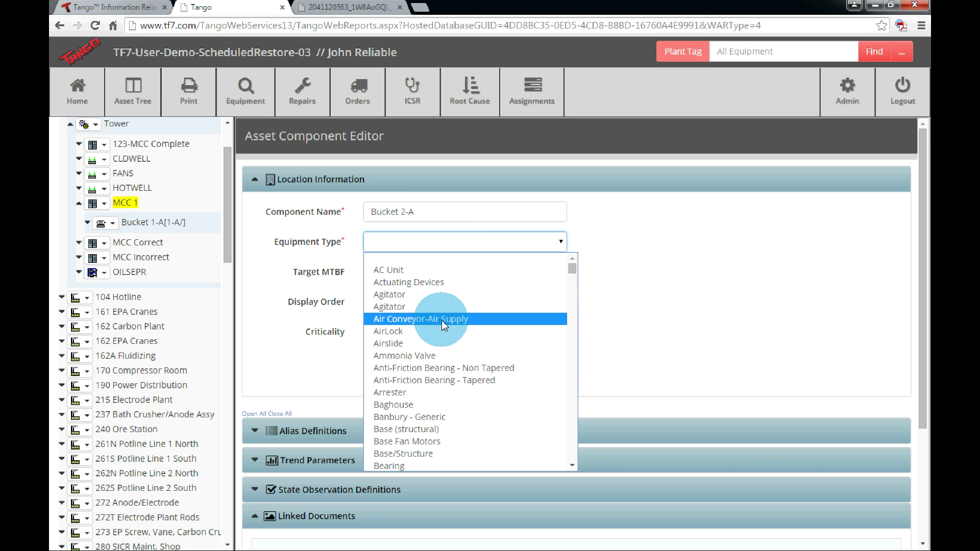
pyautogui.press('b')
pyautogui.scroll(-2, 442, 320)
pyautogui.scroll(-3, 441, 320)
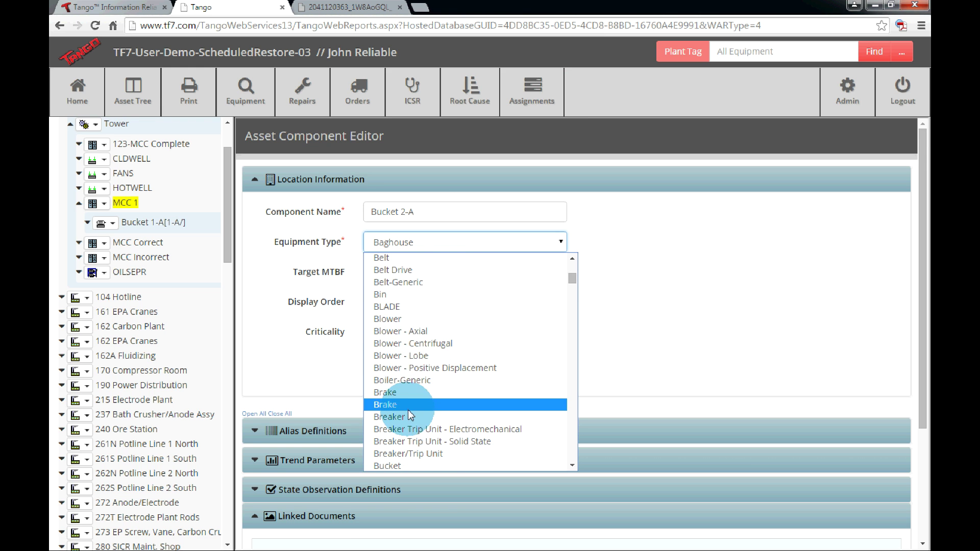
pyautogui.scroll(-3, 411, 359)
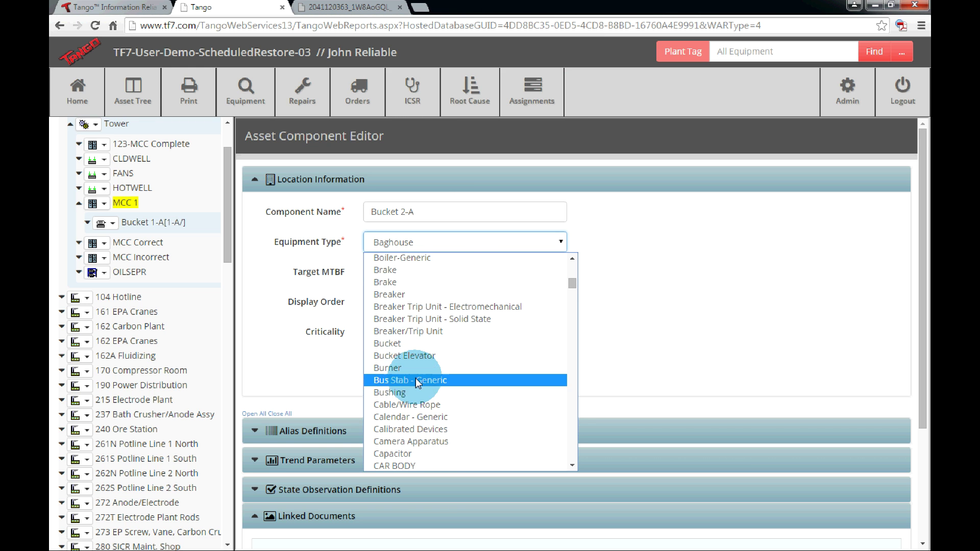
pyautogui.click(421, 343)
# - Turn off Insert Anonymous Equipment for Bucket 2-A and save it, continuing to a new component
pyautogui.click(367, 362)
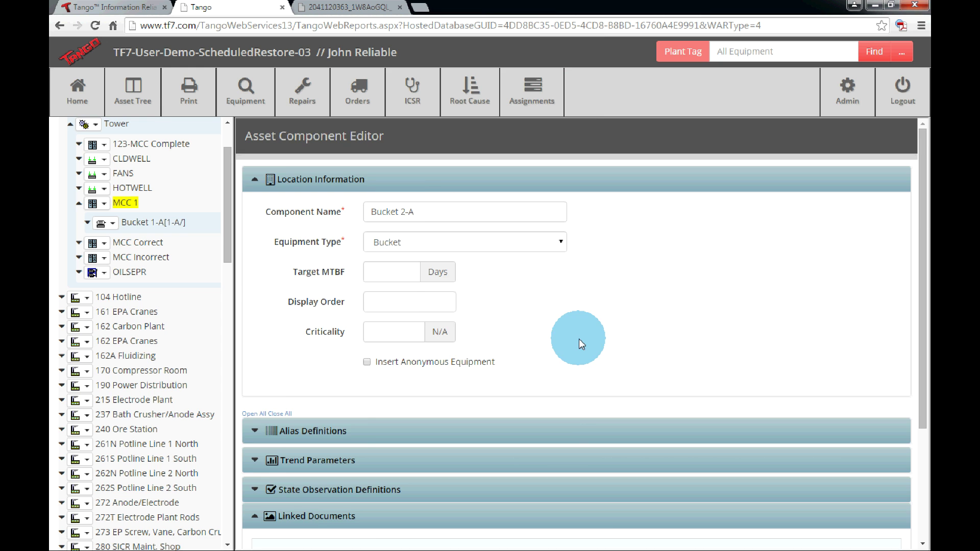
pyautogui.scroll(-3, 579, 338)
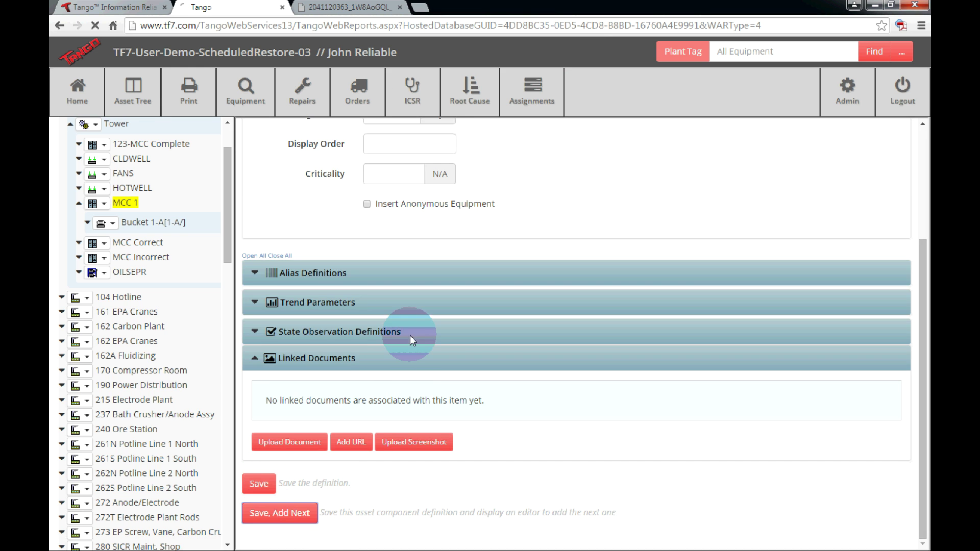
pyautogui.click(562, 104)
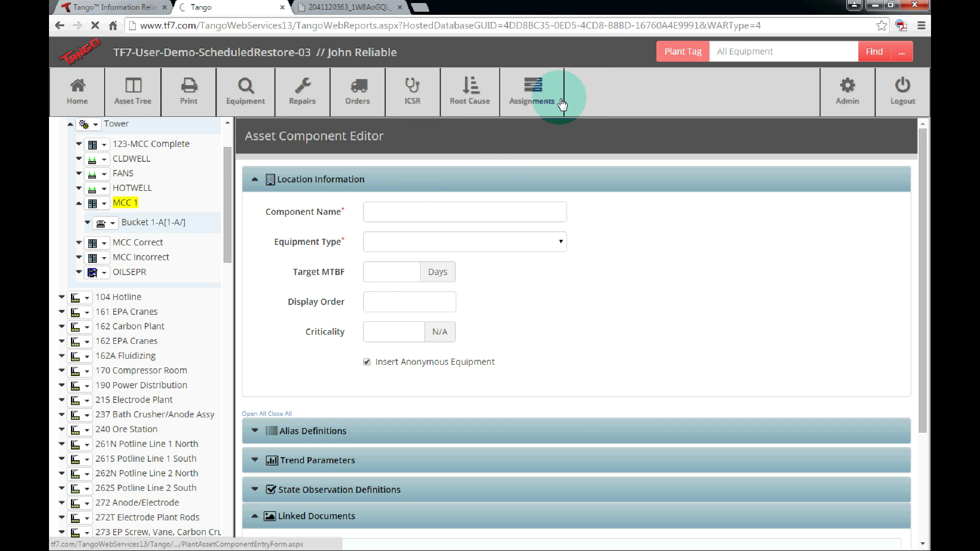
# - Name the new component Bucket 2-B and set its equipment type to Bucket
pyautogui.click(454, 211)
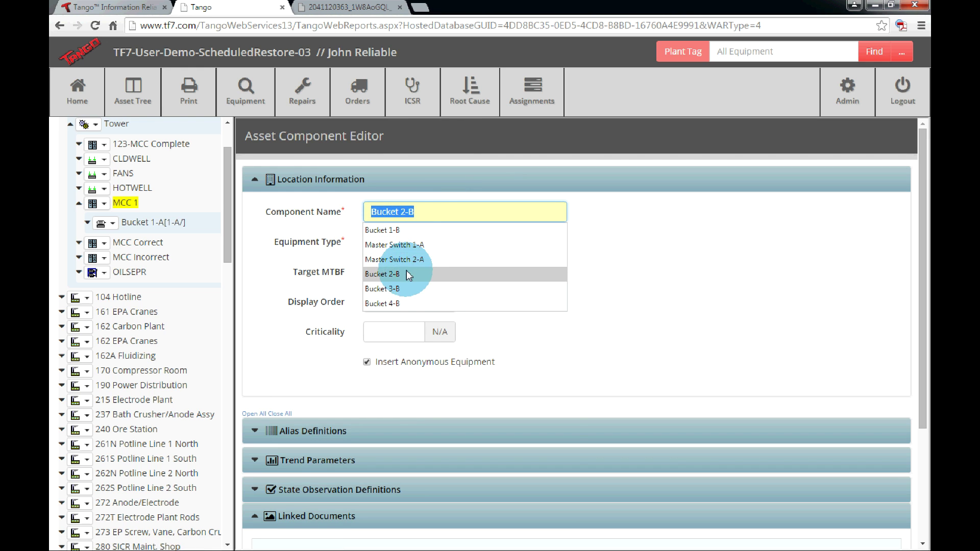
pyautogui.click(409, 275)
pyautogui.click(434, 243)
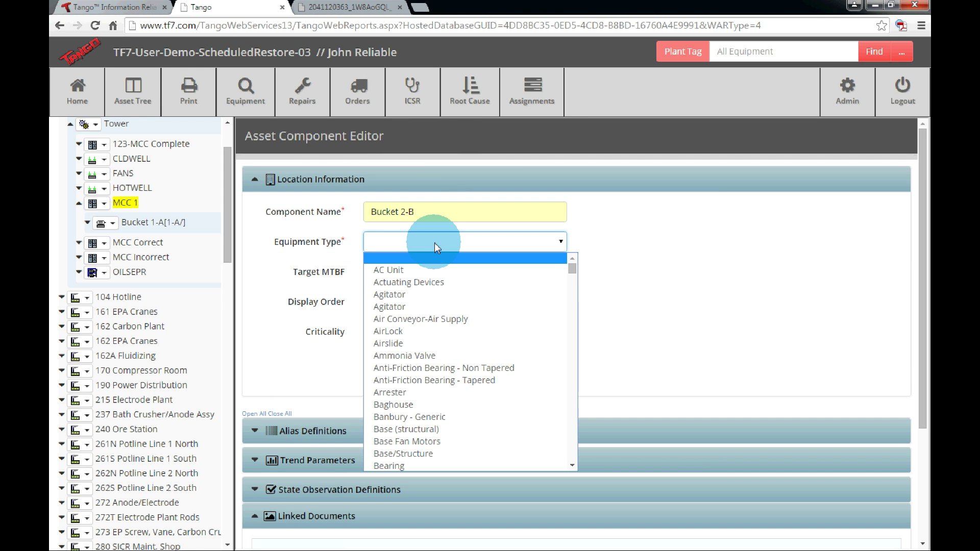
pyautogui.scroll(-5, 453, 342)
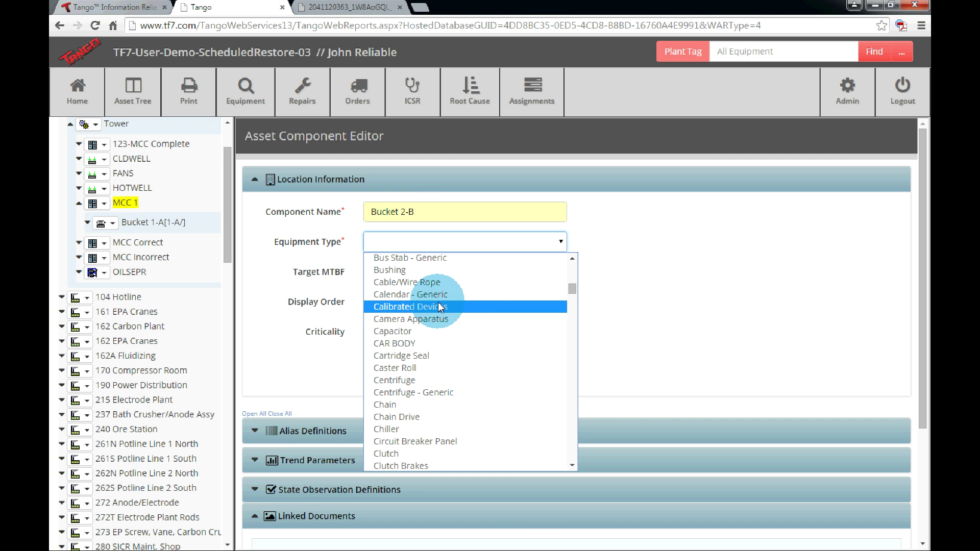
pyautogui.scroll(3, 438, 303)
pyautogui.click(424, 343)
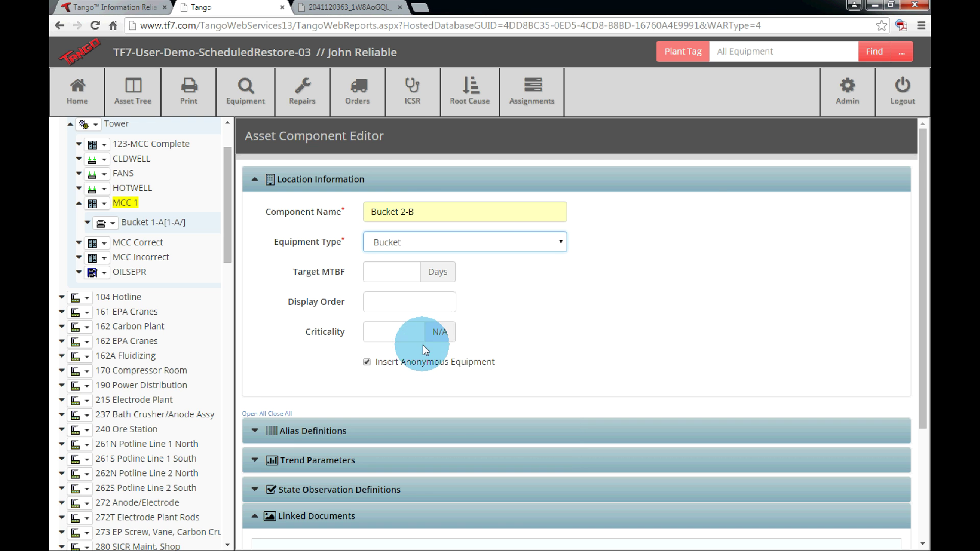
# - Turn off Insert Anonymous Equipment for Bucket 2-B and save the component definition
pyautogui.click(366, 362)
pyautogui.scroll(-3, 561, 342)
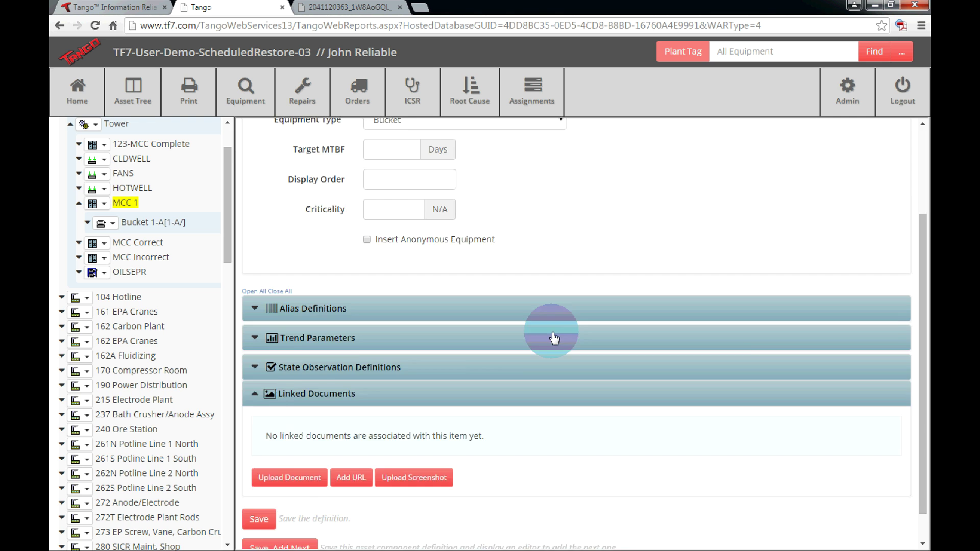
pyautogui.click(260, 485)
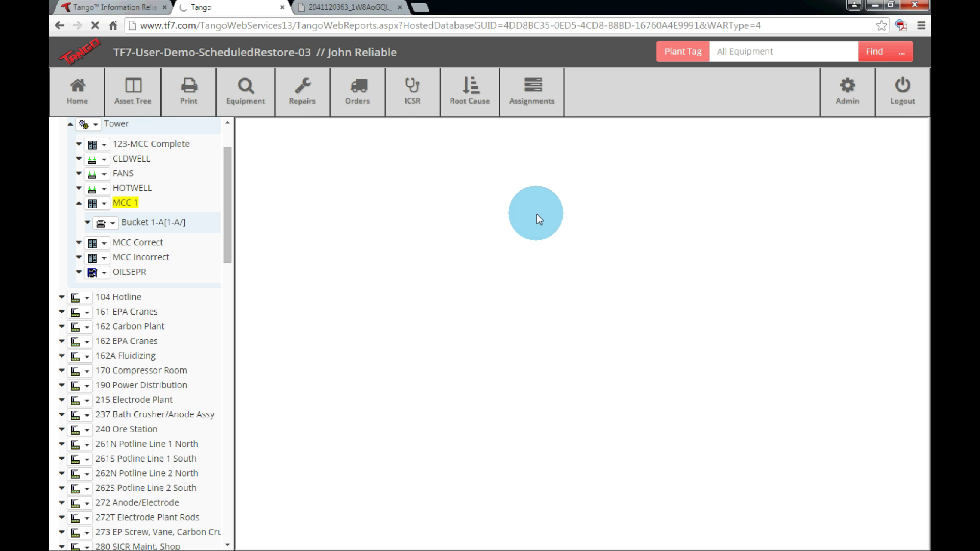
pyautogui.click(563, 105)
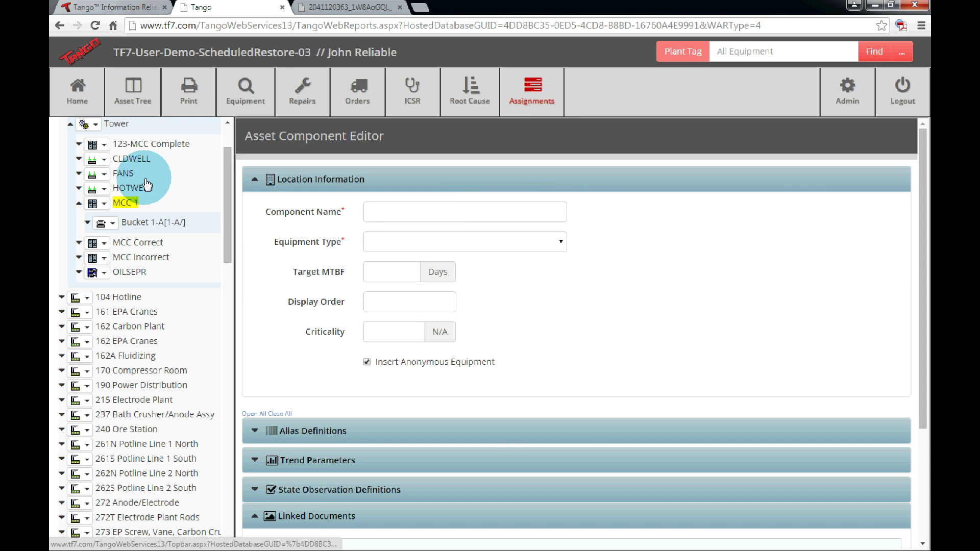
# - Reload the MCC 1 branch of the asset tree to check its bucket components
pyautogui.click(80, 203)
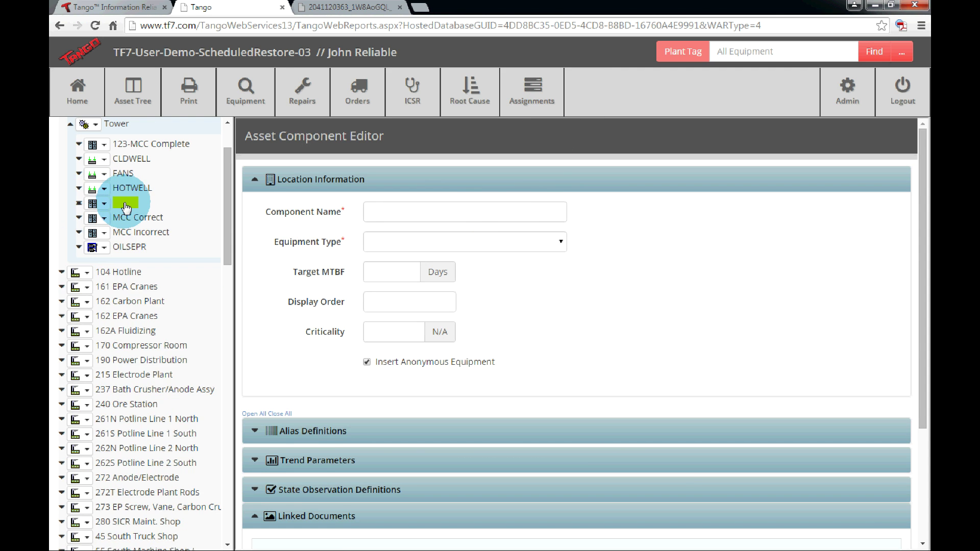
pyautogui.click(81, 203)
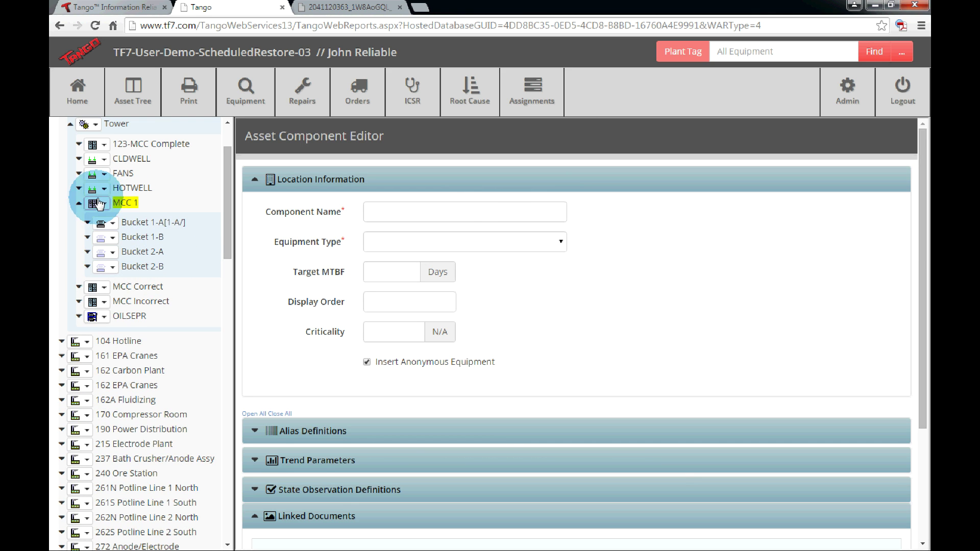
# - Start a new equipment definition for the Bucket type in the Electrical Equipment class
pyautogui.scroll(3, 63, 153)
pyautogui.click(60, 182)
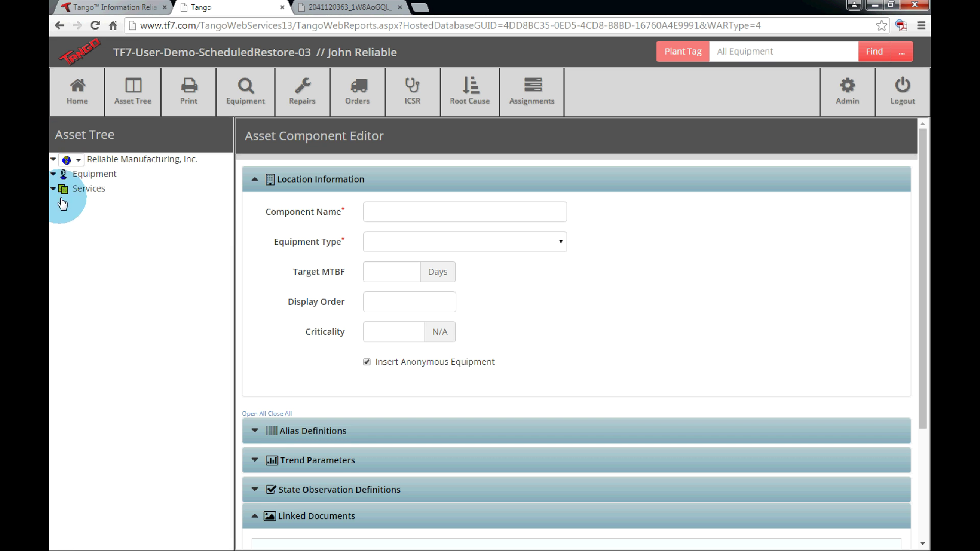
pyautogui.click(55, 175)
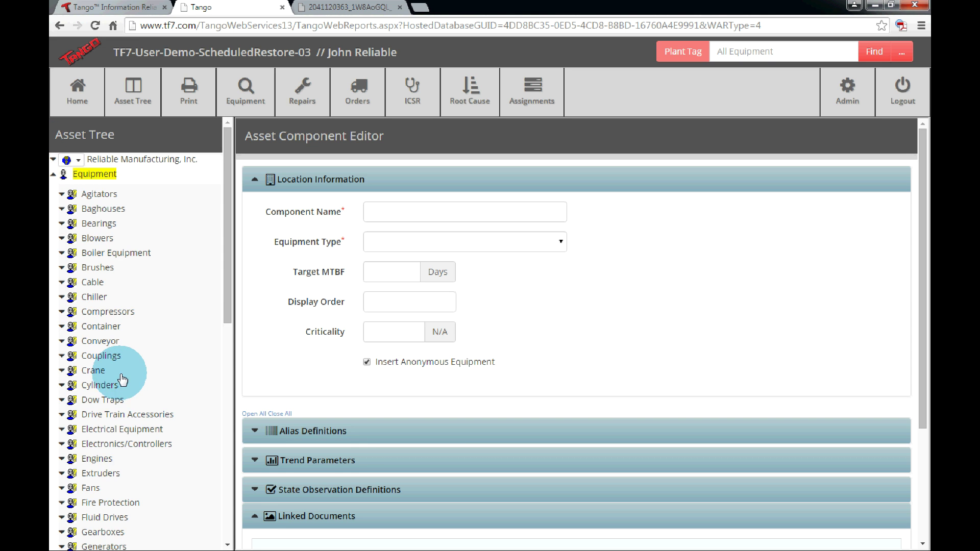
pyautogui.scroll(-1, 74, 389)
pyautogui.click(62, 370)
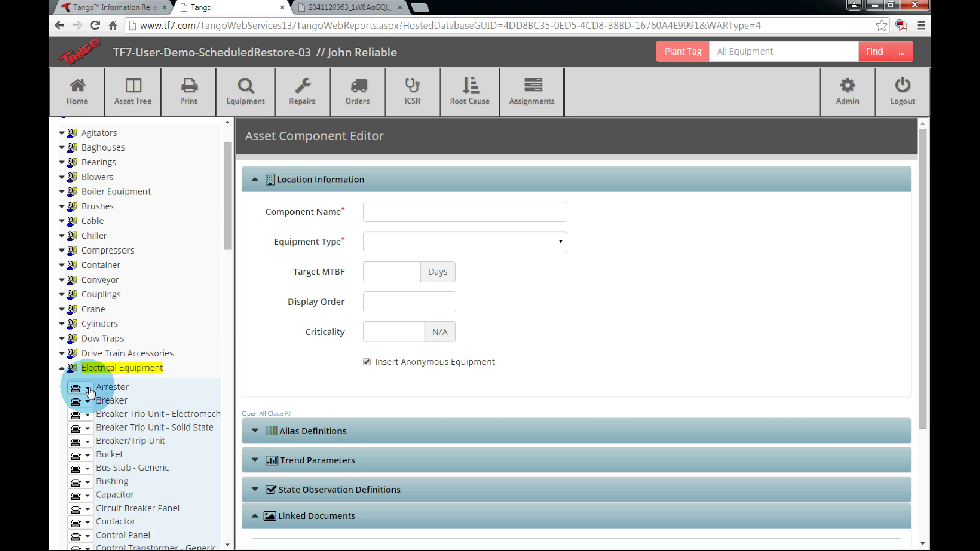
pyautogui.click(90, 458)
pyautogui.click(98, 485)
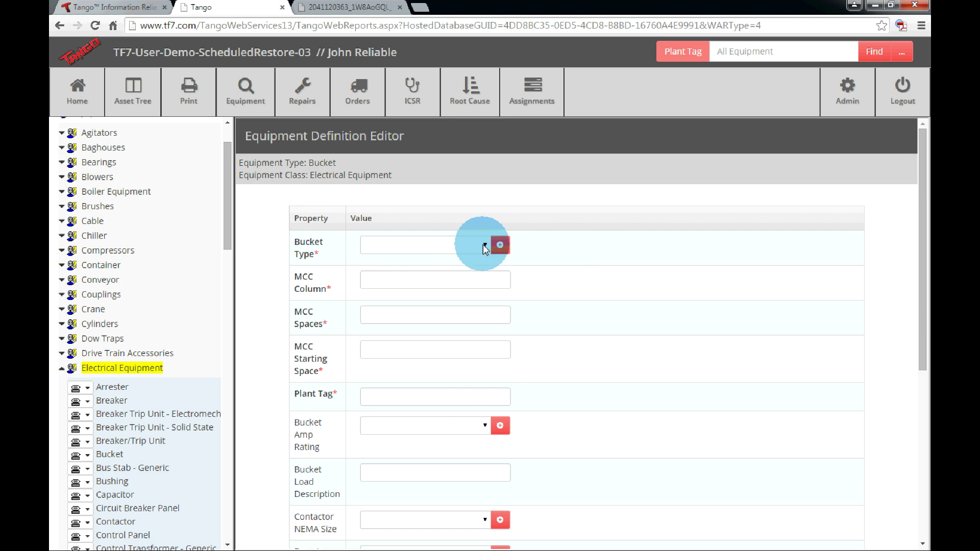
# - Set the bucket type to Disconnect, MCC Column to 1, MCC Spaces to 10 and MCC Starting Space to 9
pyautogui.click(483, 245)
pyautogui.click(411, 267)
pyautogui.click(400, 283)
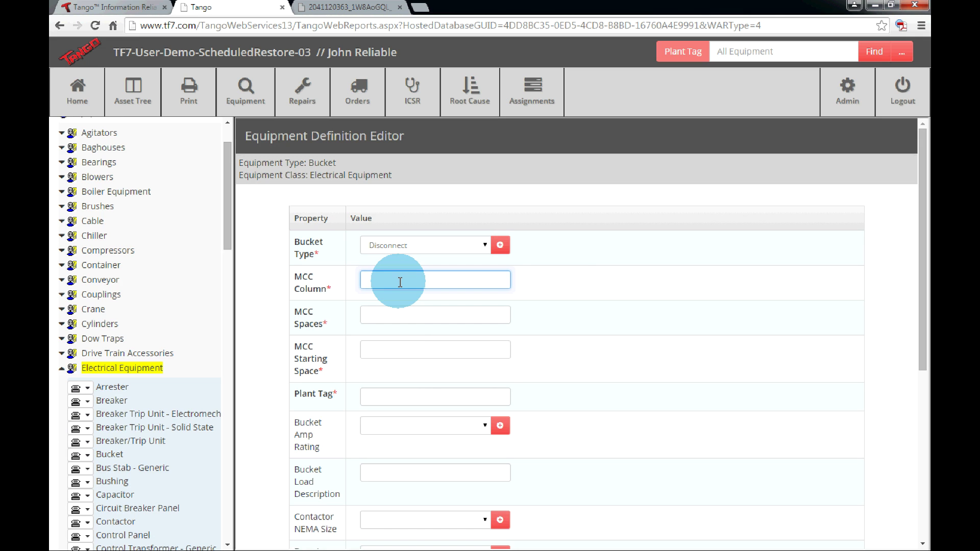
pyautogui.write('1')
pyautogui.click(398, 315)
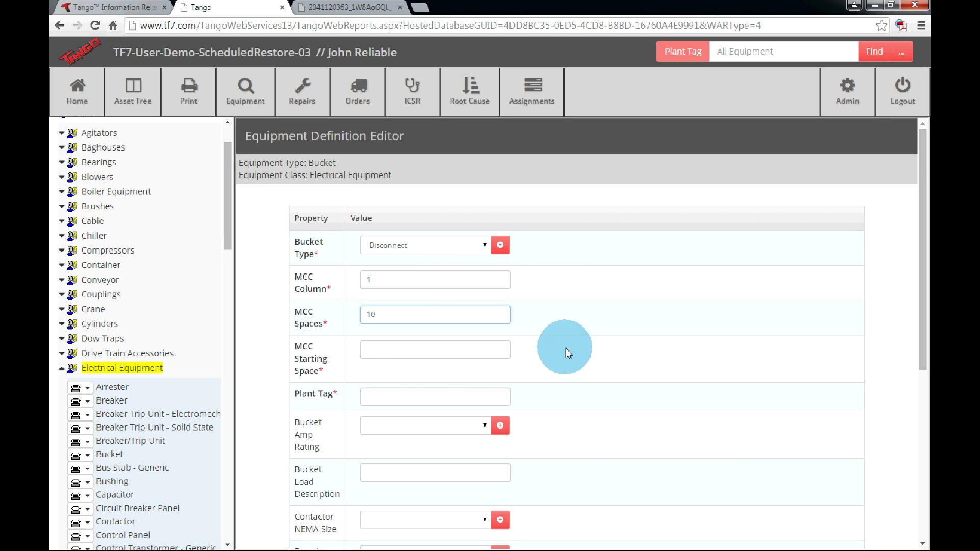
pyautogui.click(435, 352)
pyautogui.write('9')
pyautogui.click(580, 332)
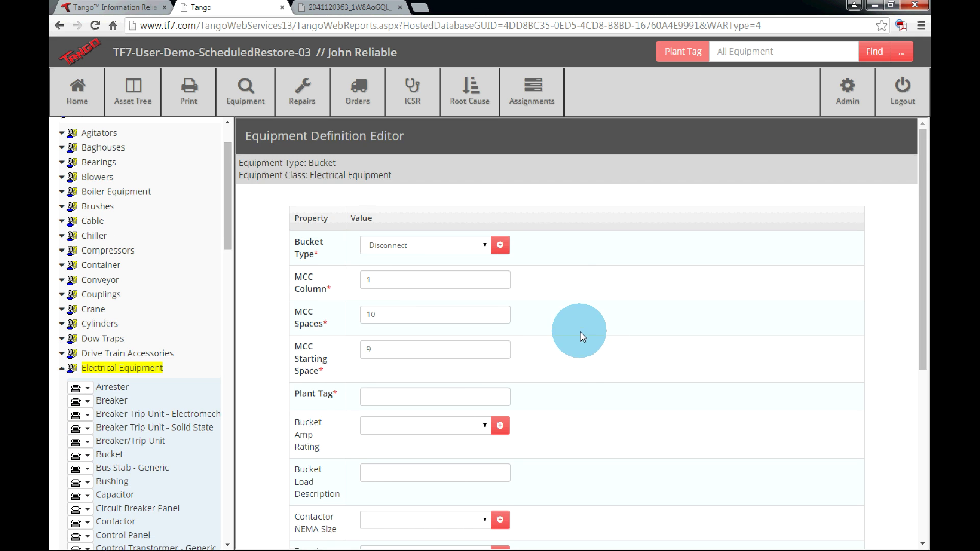
# - Set the plant tag to 1-B and save the equipment definition
pyautogui.scroll(-2, 511, 321)
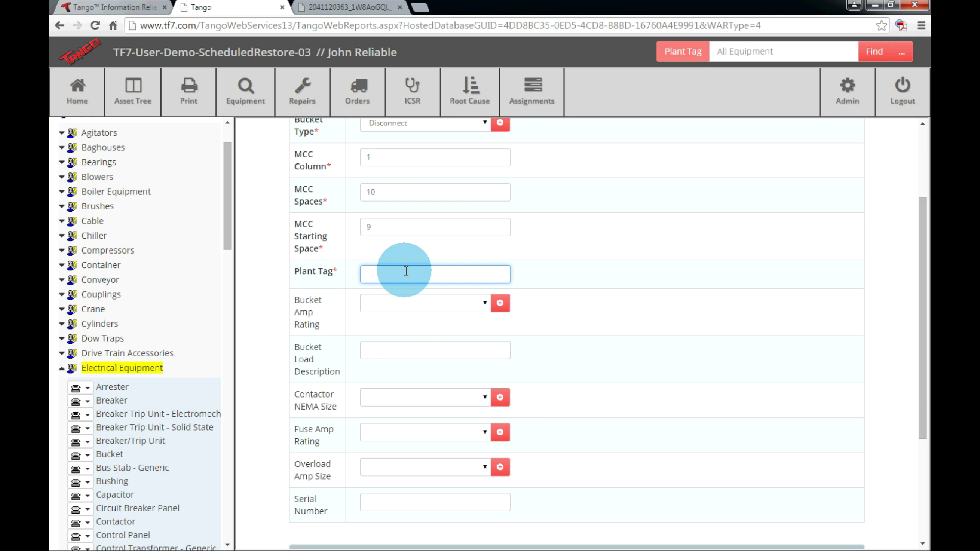
pyautogui.write('1-B')
pyautogui.click(616, 235)
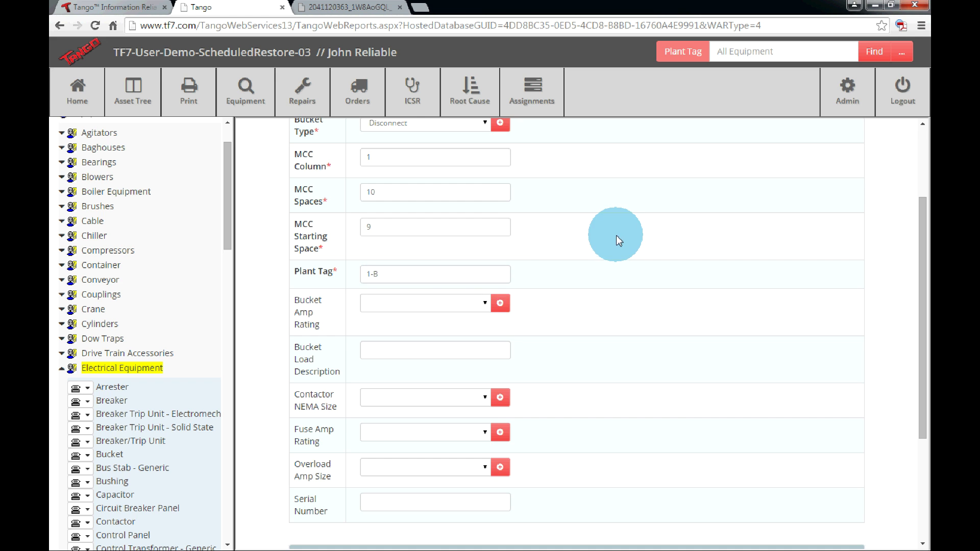
pyautogui.scroll(-3, 614, 238)
pyautogui.click(305, 518)
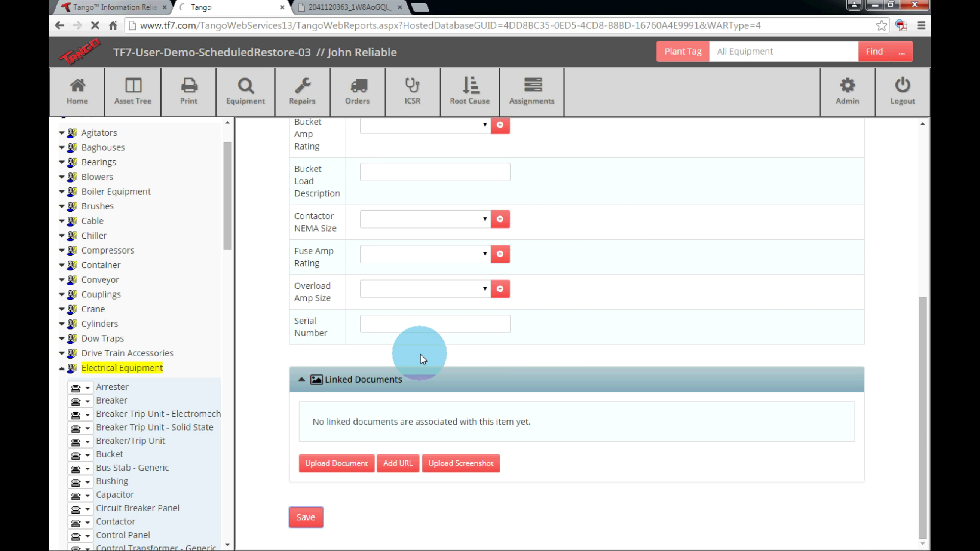
# - Select the bucket equipment with plant tag 1-B for installation
pyautogui.click(889, 168)
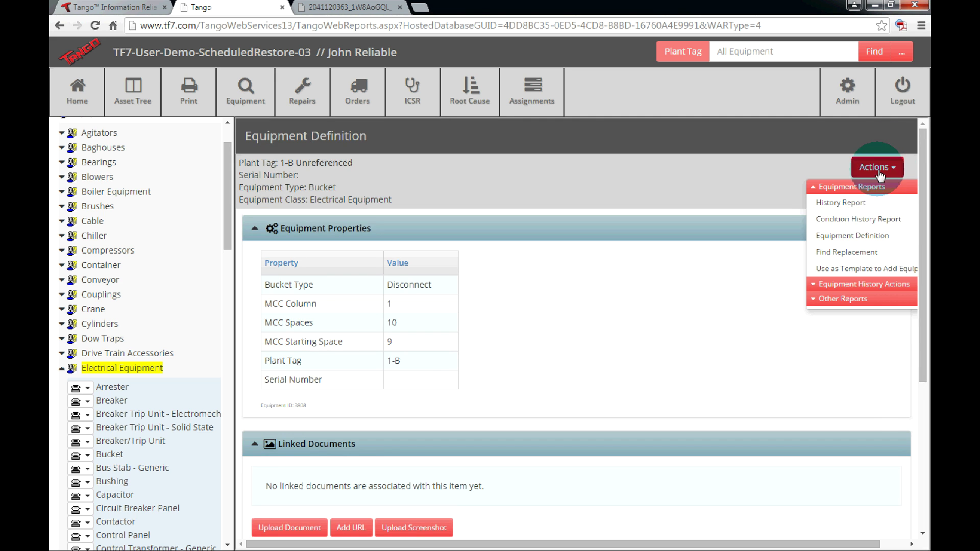
pyautogui.click(861, 286)
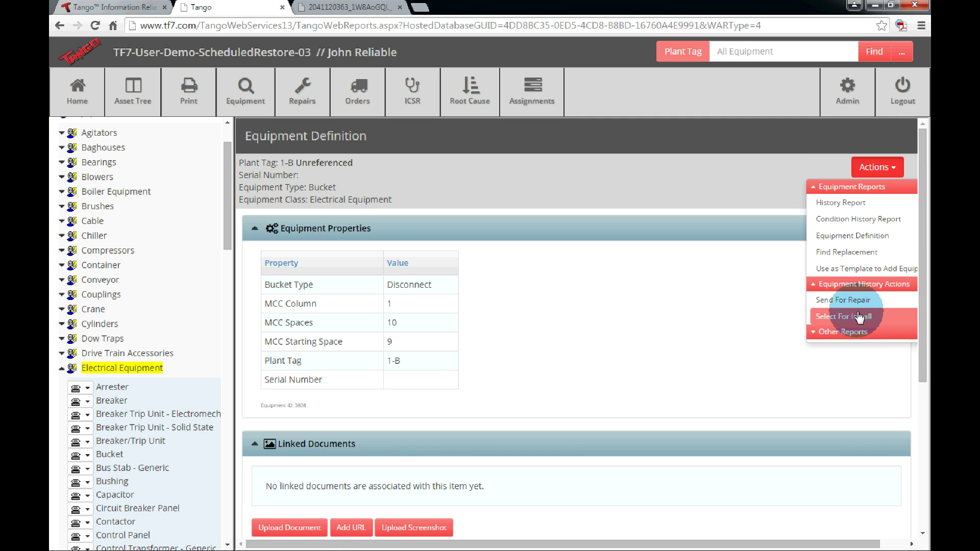
pyautogui.click(850, 314)
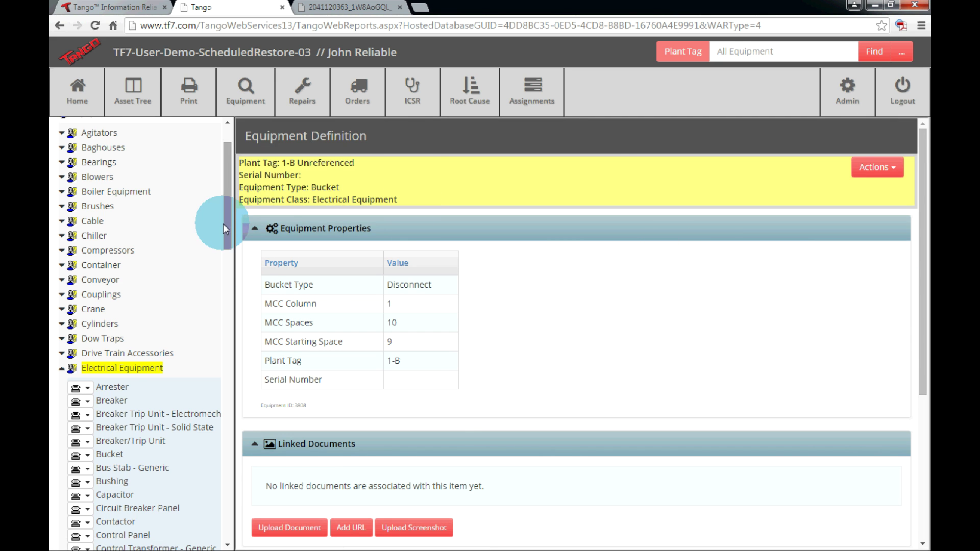
# - Install the selected equipment in Bucket 1-B of MCC 1 under 101 Cooling Tower and save the history entry
pyautogui.moveTo(222, 224); pyautogui.dragTo(222, 155)
pyautogui.click(75, 184)
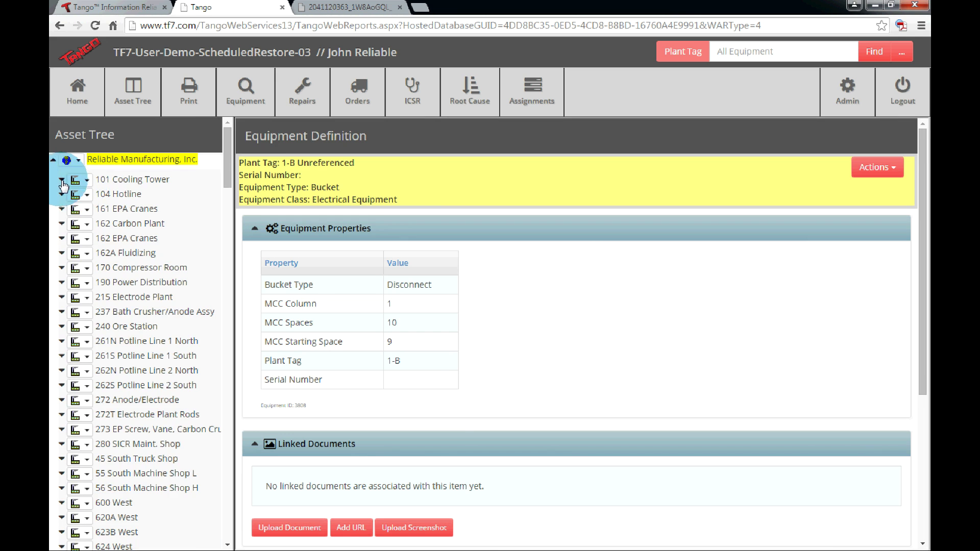
pyautogui.click(71, 200)
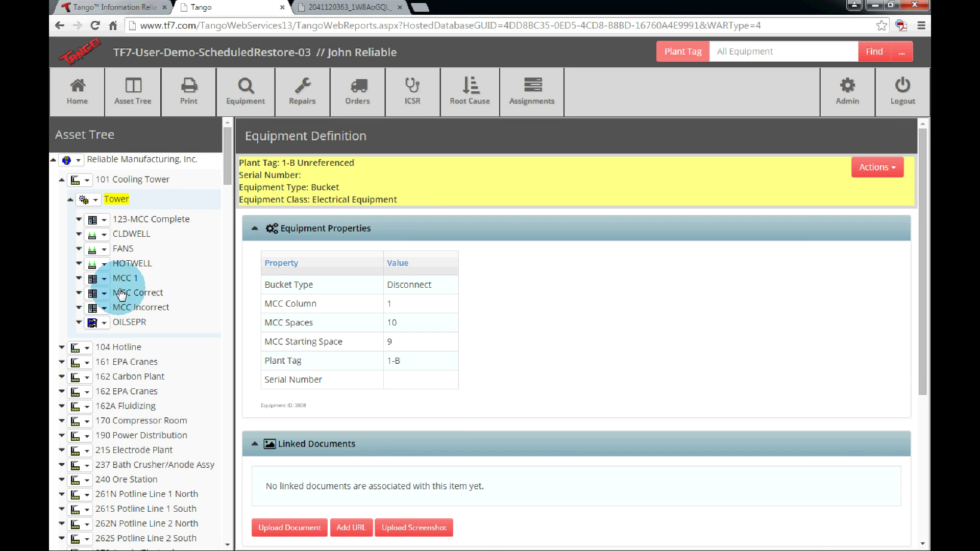
pyautogui.click(79, 279)
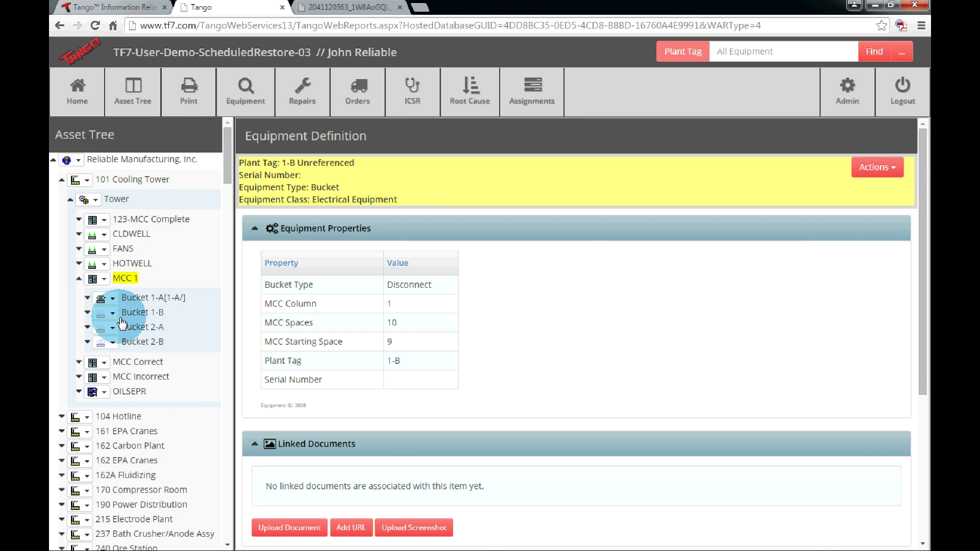
pyautogui.click(112, 312)
pyautogui.click(140, 402)
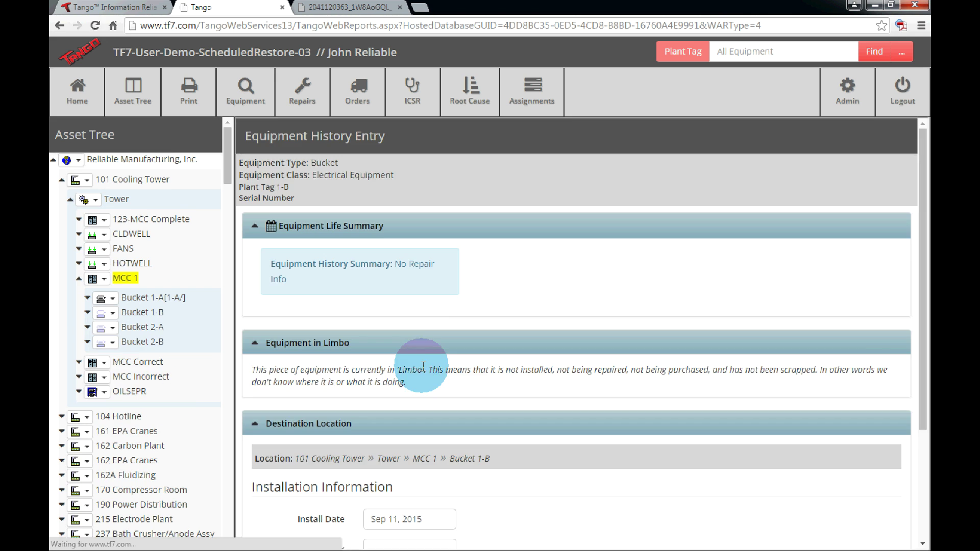
pyautogui.scroll(-3, 454, 315)
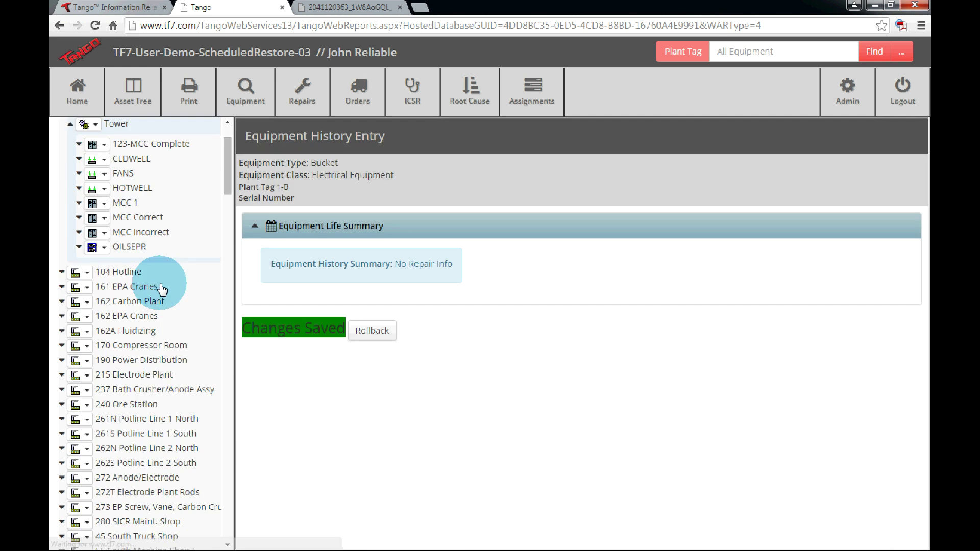
pyautogui.click(158, 204)
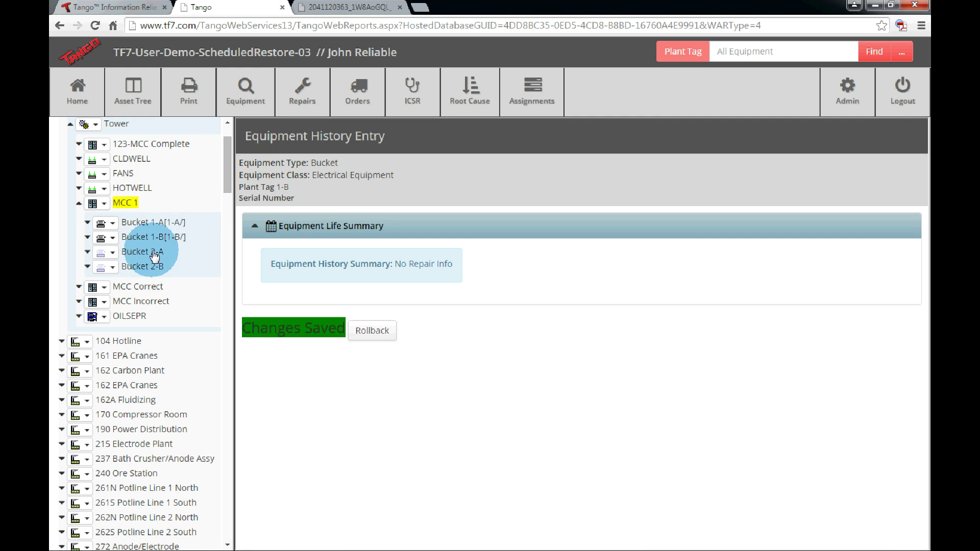
# - Start a new Bucket equipment definition under Electrical Equipment with Bucket Type Disconnect and MCC Column 2
pyautogui.moveTo(229, 187); pyautogui.dragTo(230, 413)
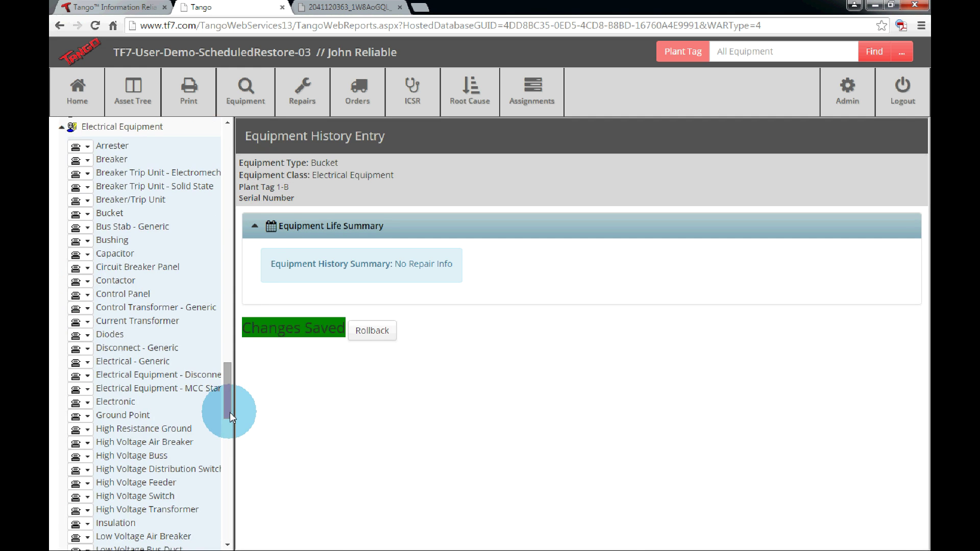
pyautogui.click(87, 213)
pyautogui.click(103, 247)
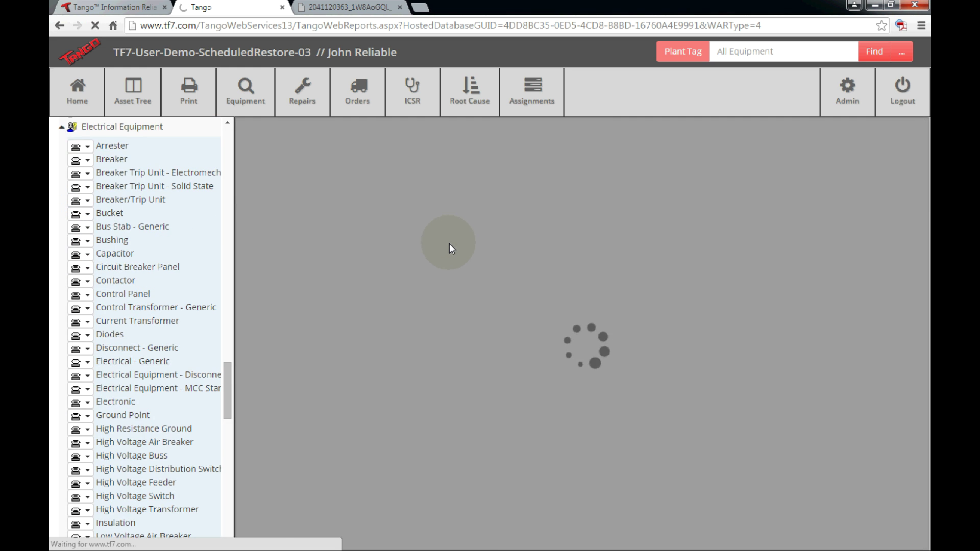
pyautogui.click(485, 245)
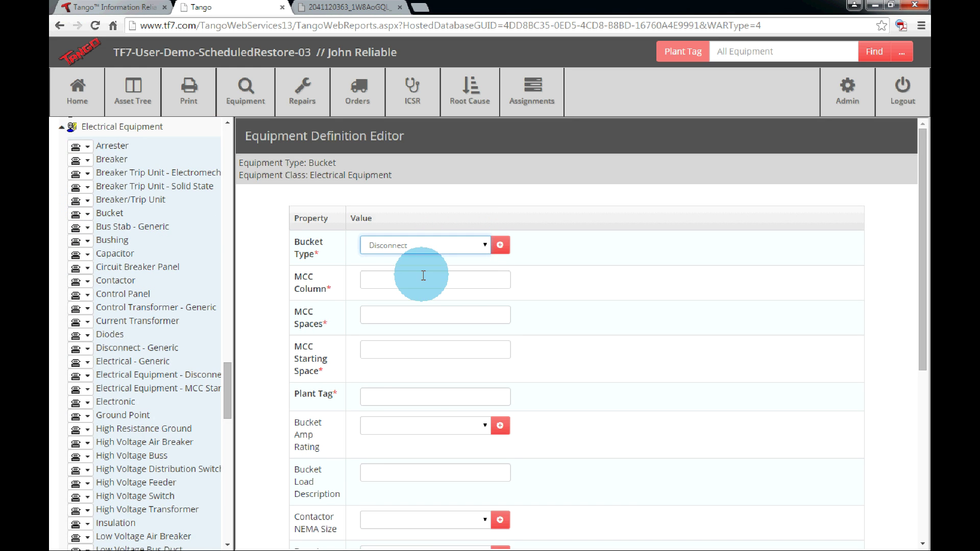
pyautogui.click(409, 283)
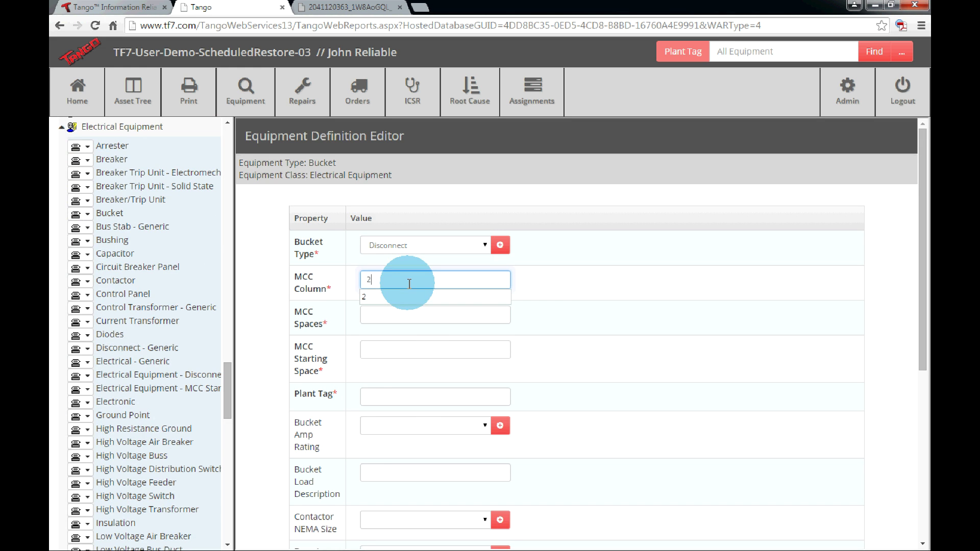
pyautogui.write('2')
# - Check the second column in the MCC photo and set MCC Spaces to 6 and MCC Starting Space to 1
pyautogui.click(479, 301)
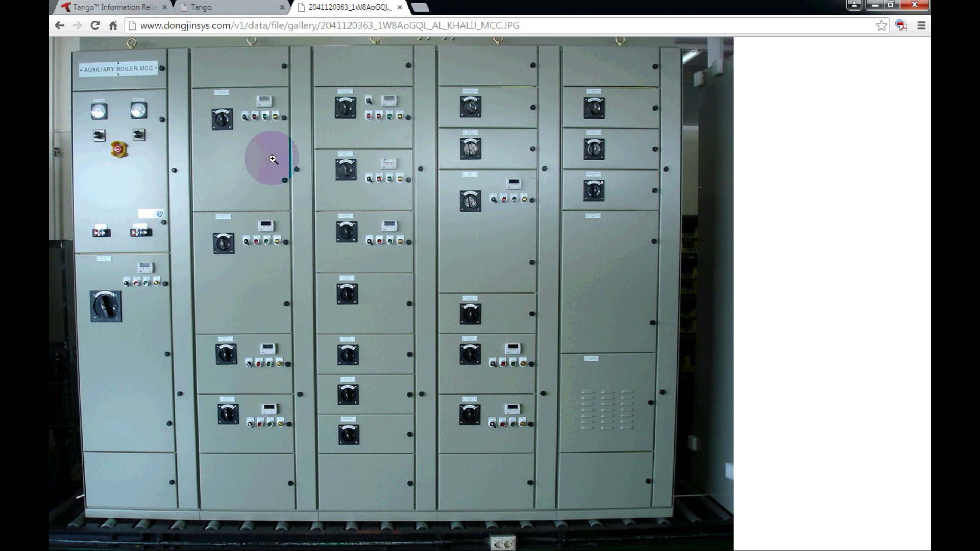
pyautogui.click(252, 7)
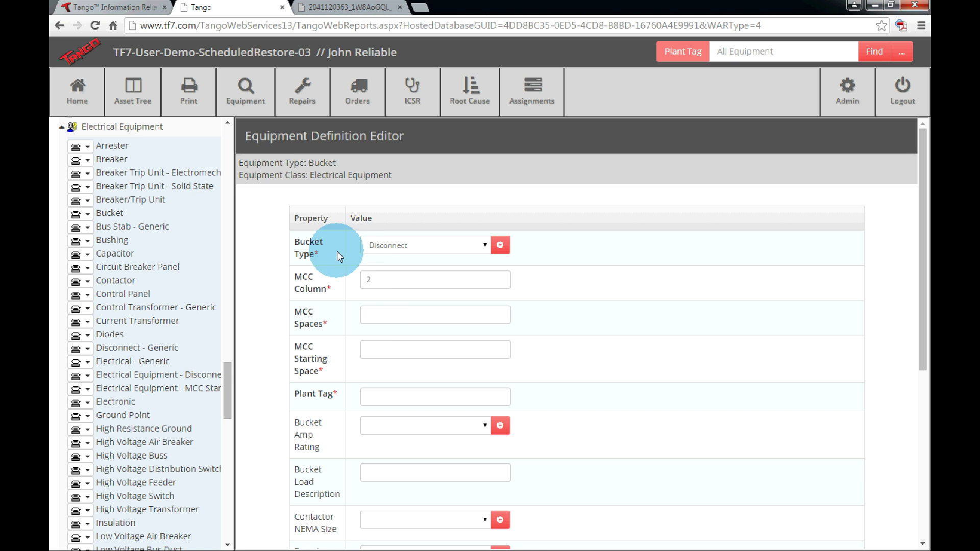
pyautogui.write('6')
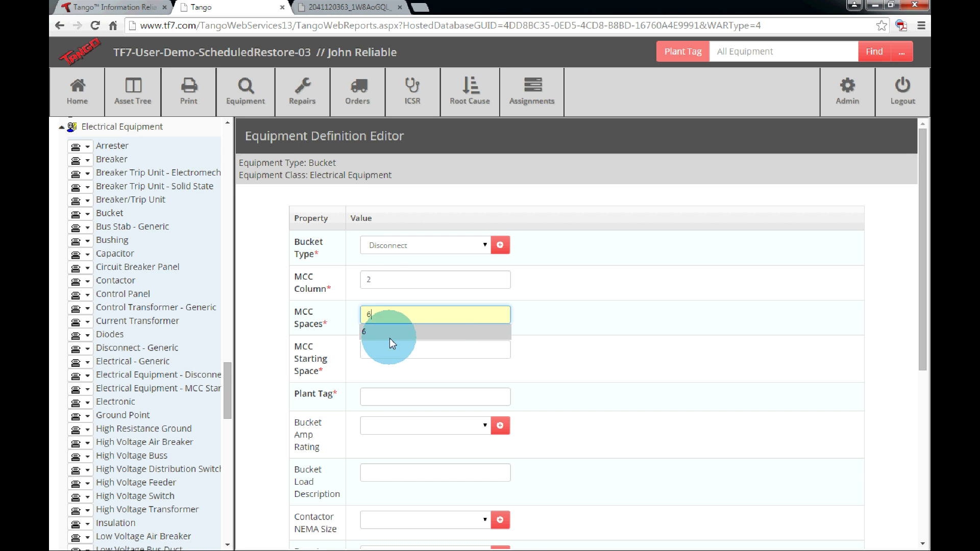
pyautogui.click(394, 350)
pyautogui.write('1')
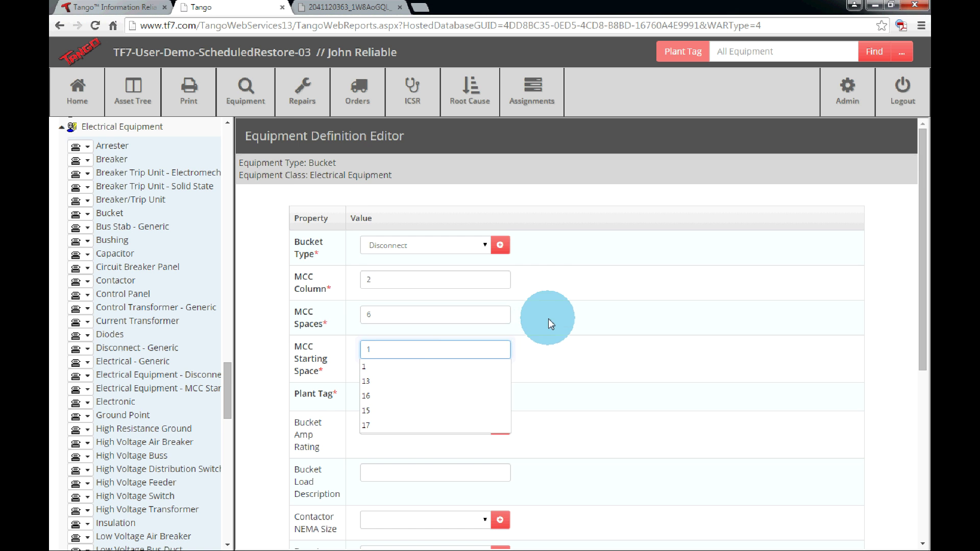
# - Set the plant tag to 2-B and save the equipment definition
pyautogui.scroll(-2, 531, 278)
pyautogui.click(389, 269)
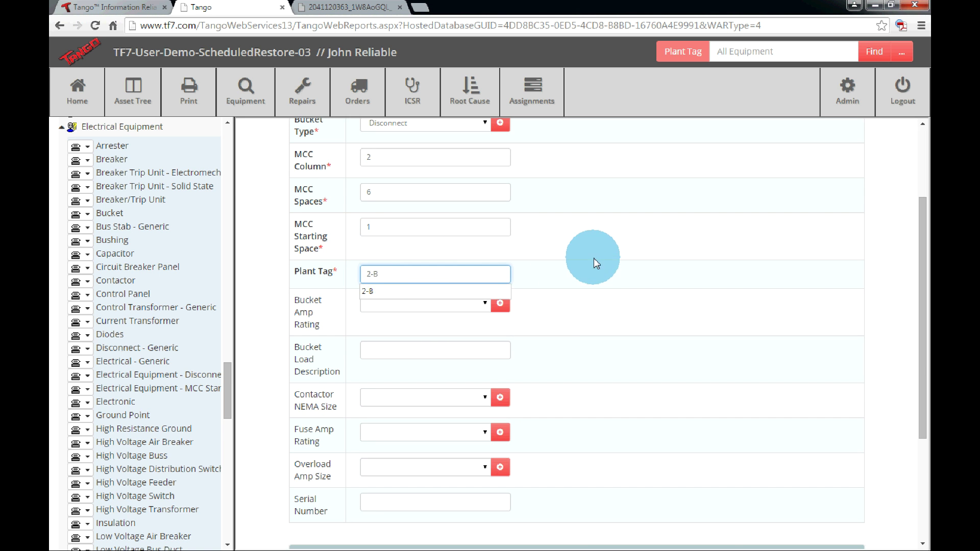
pyautogui.scroll(-3, 593, 262)
pyautogui.click(306, 515)
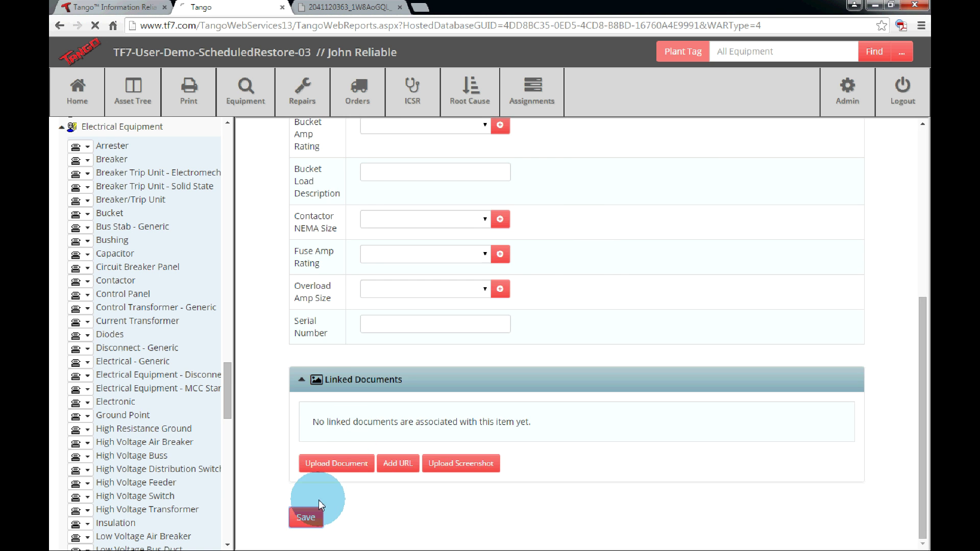
# - Select the saved 2-B bucket for installation, install it in Bucket 2-A of MCC 1, and save the history entry
pyautogui.click(881, 166)
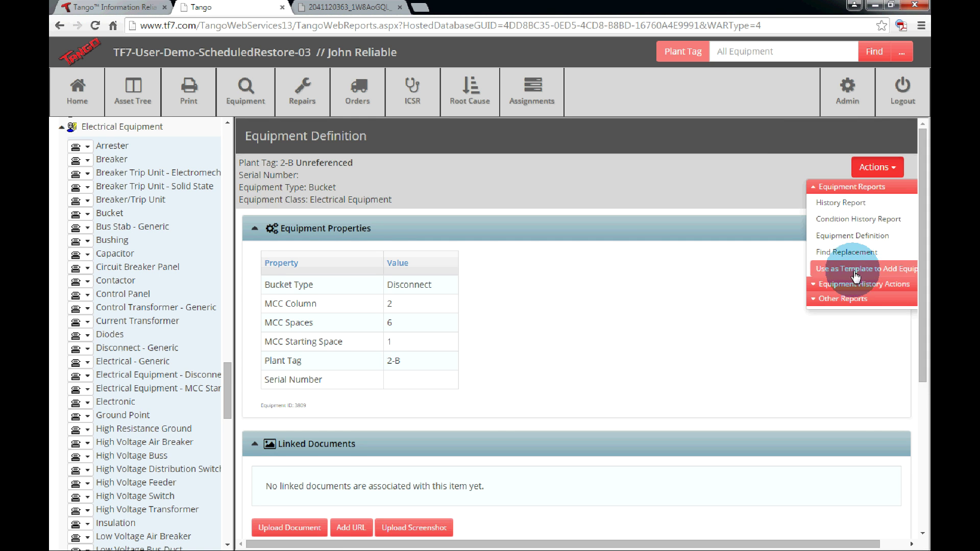
pyautogui.click(846, 318)
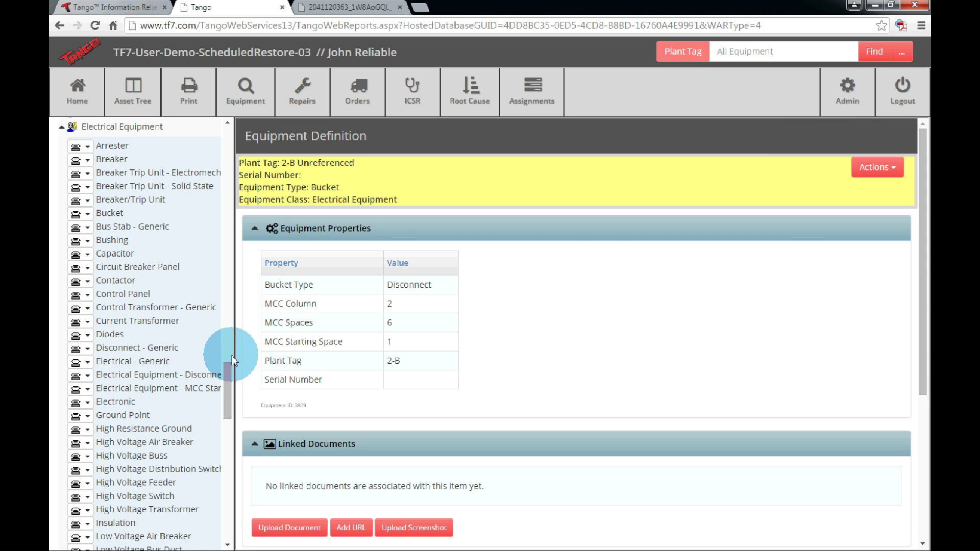
pyautogui.scroll(3, 226, 288)
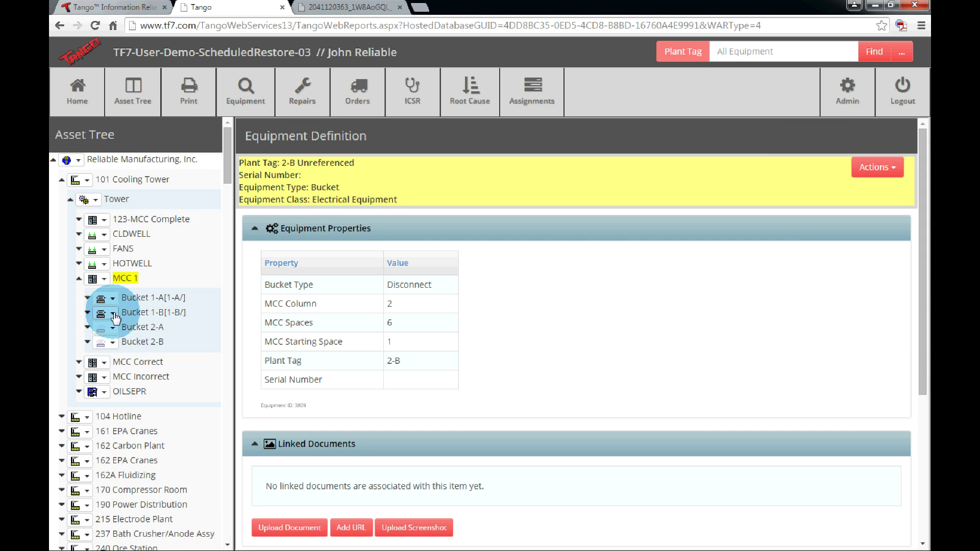
pyautogui.click(112, 341)
pyautogui.click(140, 423)
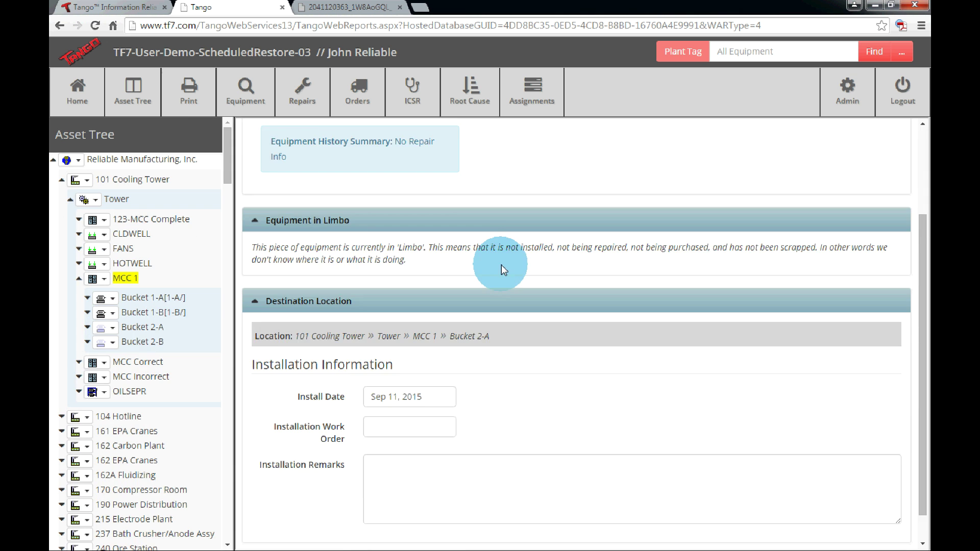
pyautogui.scroll(-1, 459, 357)
pyautogui.click(259, 532)
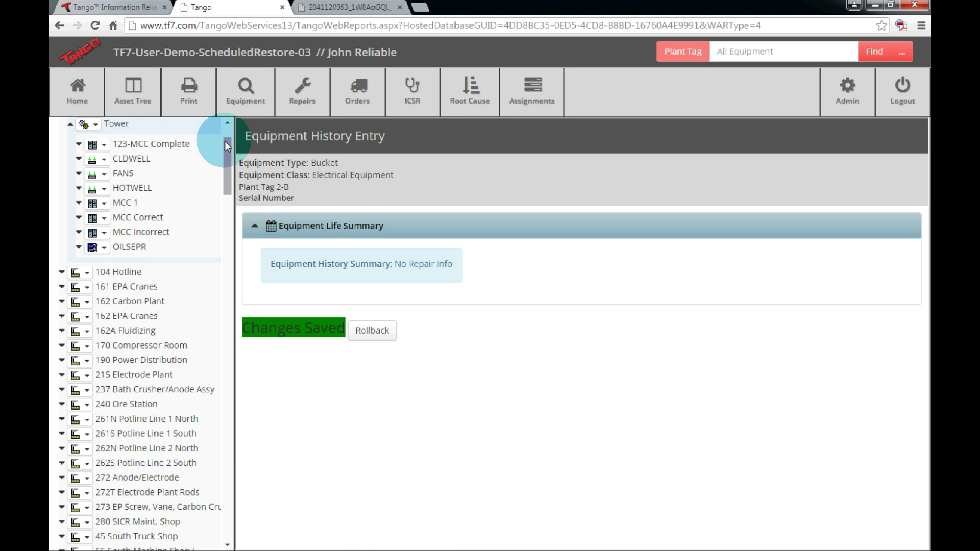
# - Start another new Bucket equipment definition with Bucket Type Disconnect and MCC Column 2
pyautogui.moveTo(225, 145); pyautogui.dragTo(228, 357)
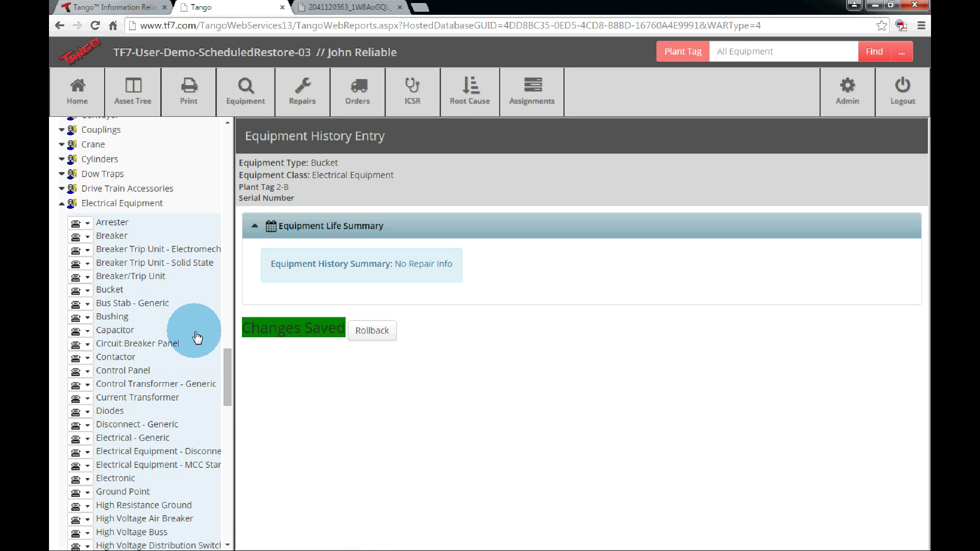
pyautogui.click(87, 289)
pyautogui.click(98, 323)
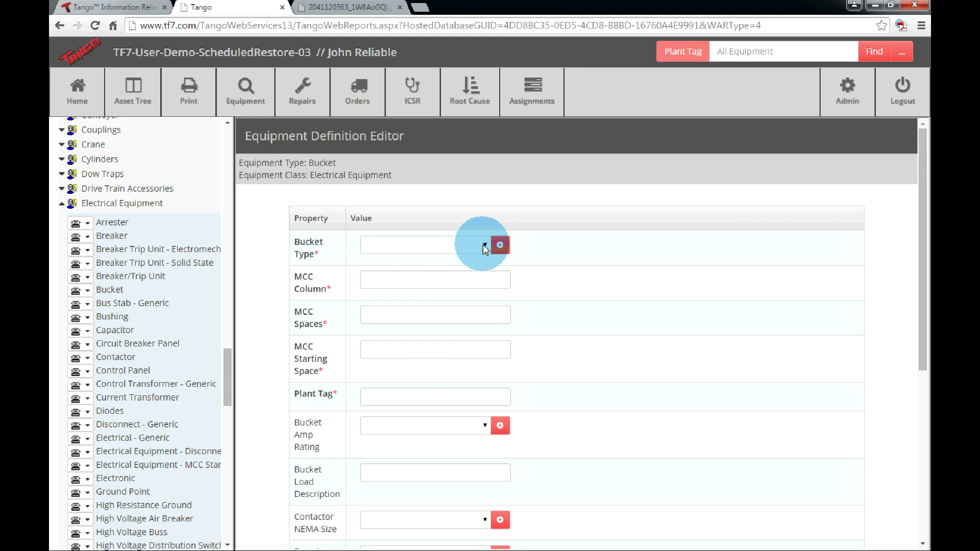
pyautogui.click(484, 248)
pyautogui.click(406, 289)
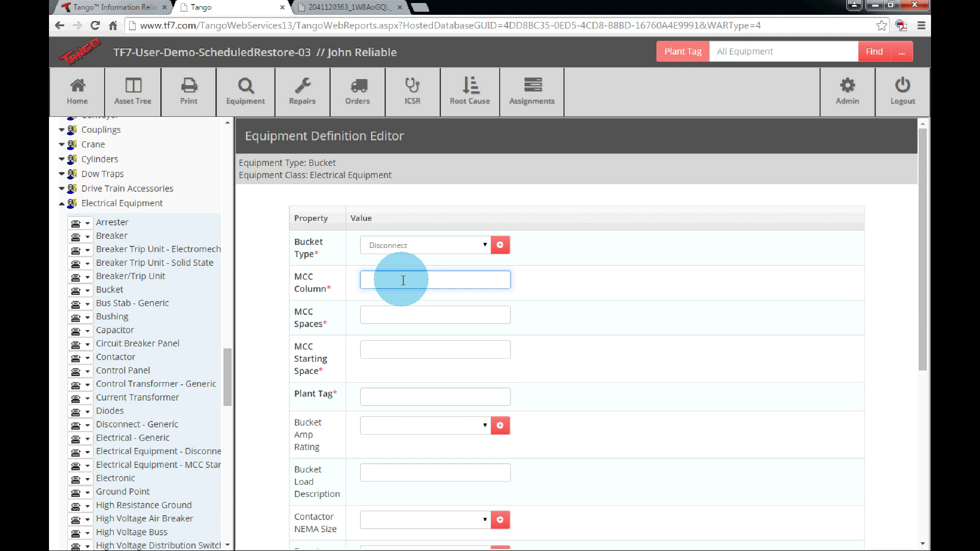
pyautogui.click(453, 316)
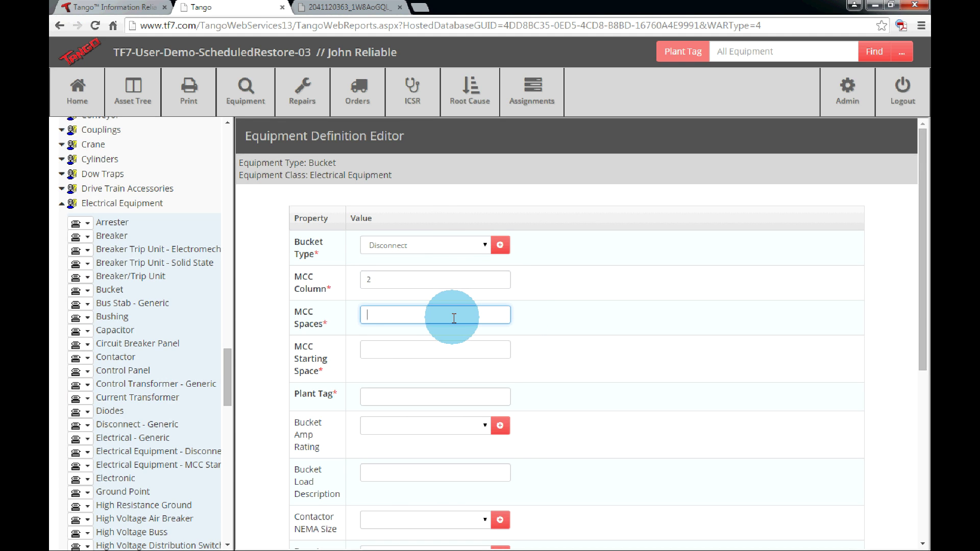
pyautogui.write('7')
pyautogui.click(433, 357)
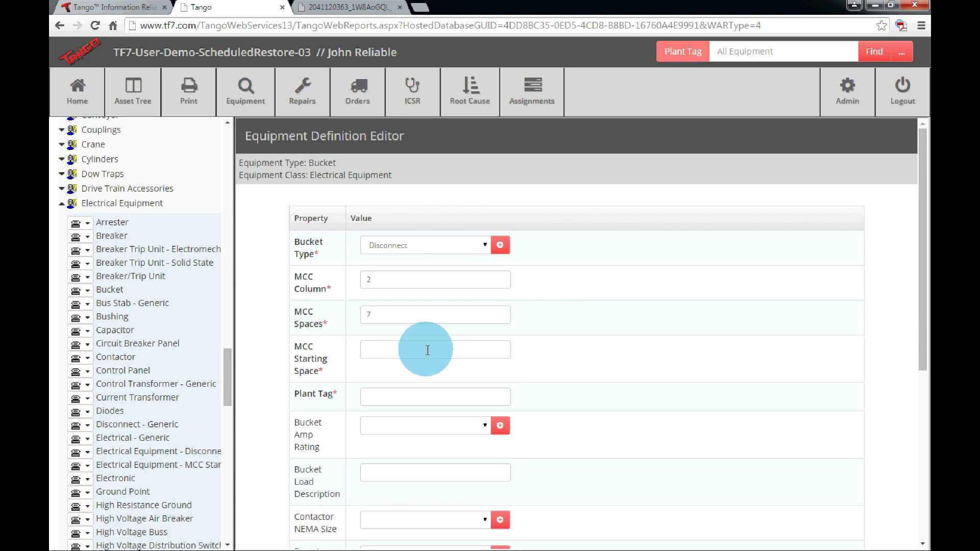
pyautogui.hotkey('shift', 'Tab')
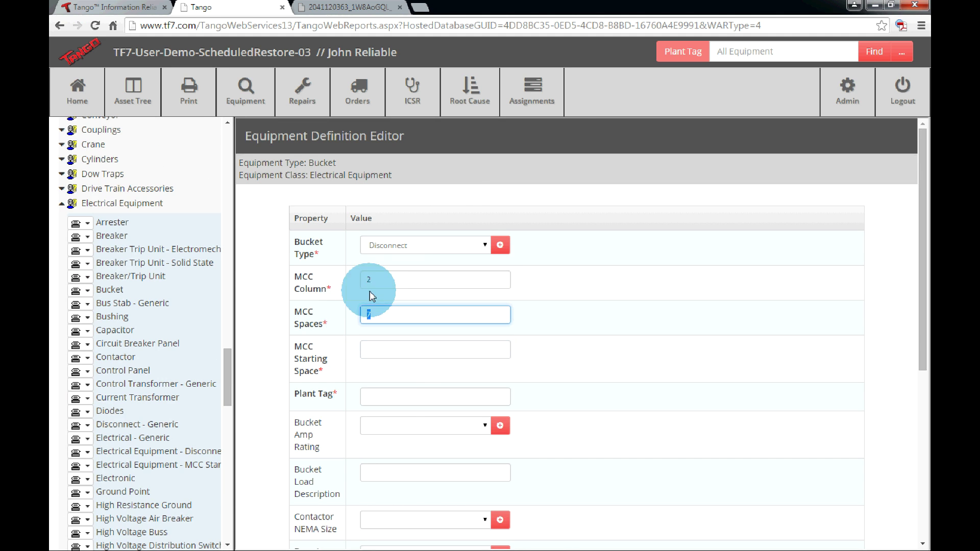
# - Check the second column in the MCC photo again and set MCC Spaces to 6 and MCC Starting Space to 7
pyautogui.click(333, 8)
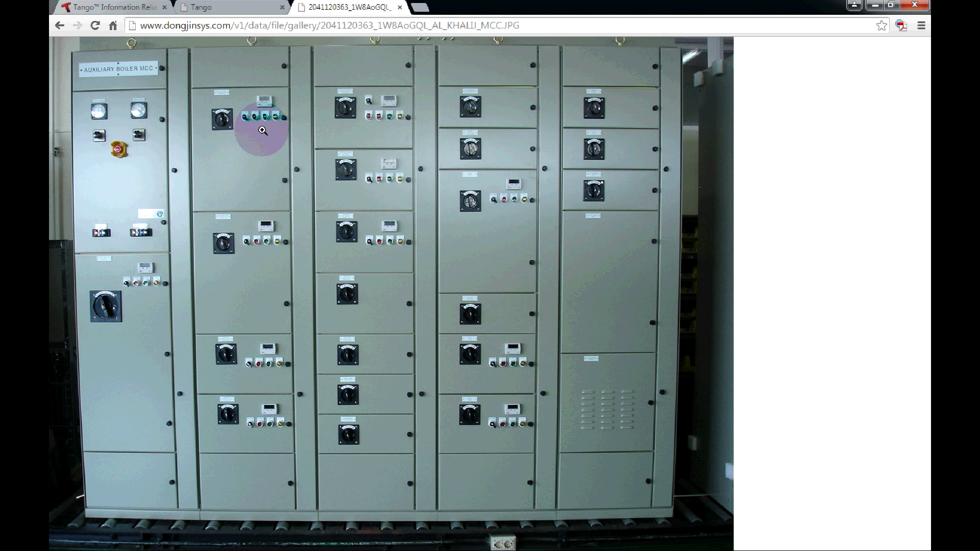
pyautogui.click(251, 8)
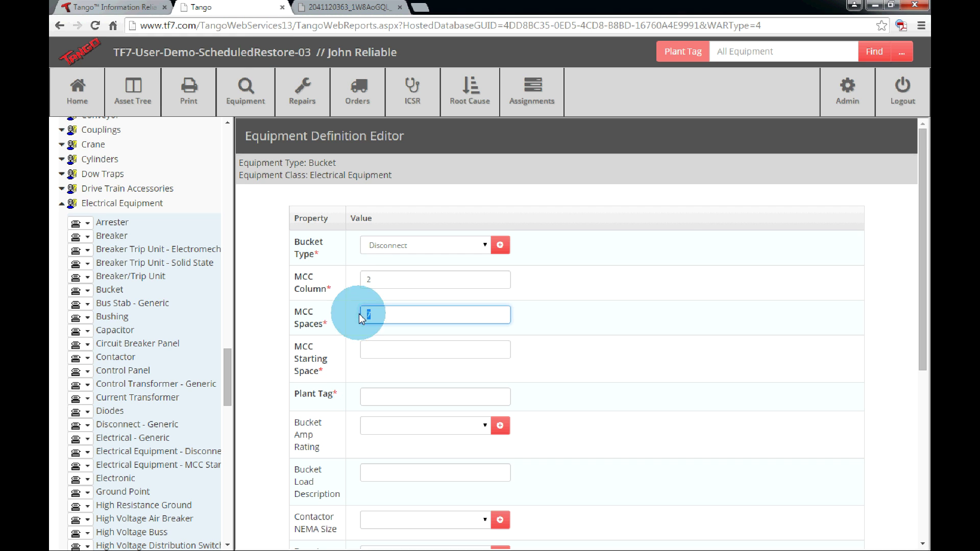
pyautogui.write('6')
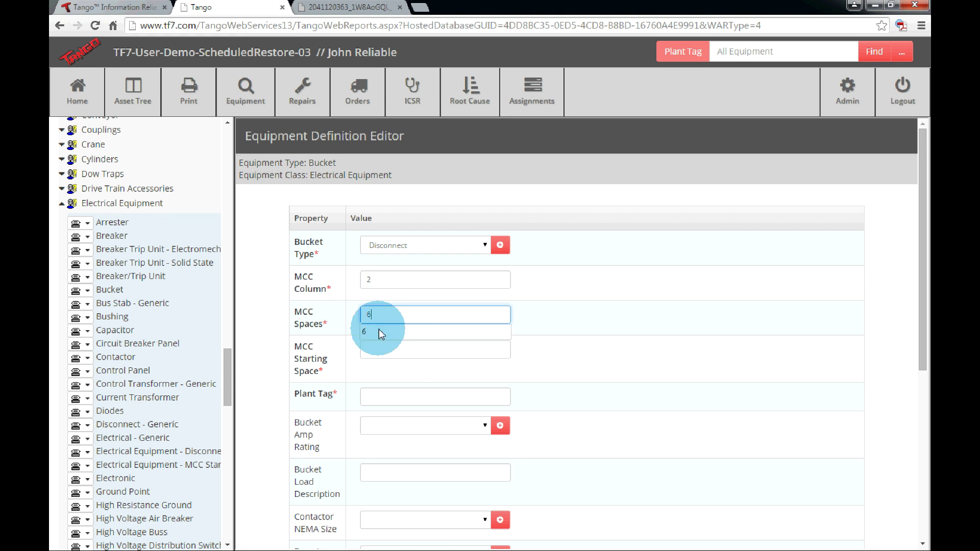
pyautogui.click(408, 351)
pyautogui.click(551, 348)
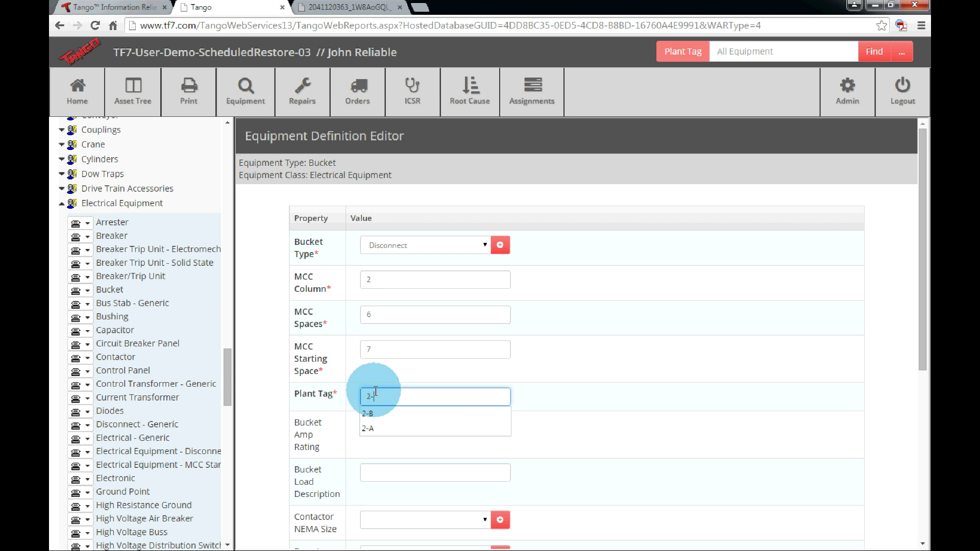
# - Set the plant tag to 2-B and save the equipment definition, accepting the duplicate plant tag
pyautogui.click(584, 379)
pyautogui.scroll(-5, 593, 371)
pyautogui.click(306, 517)
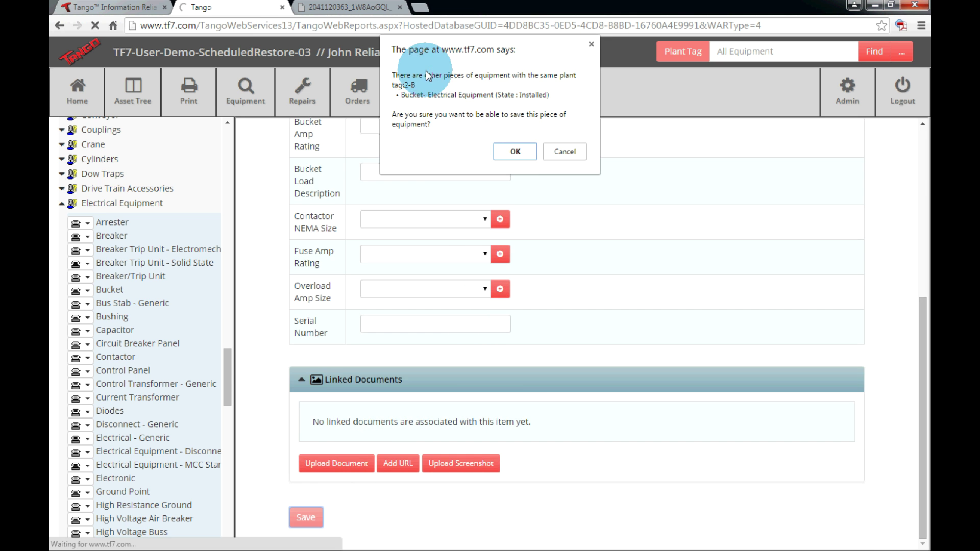
pyautogui.click(529, 154)
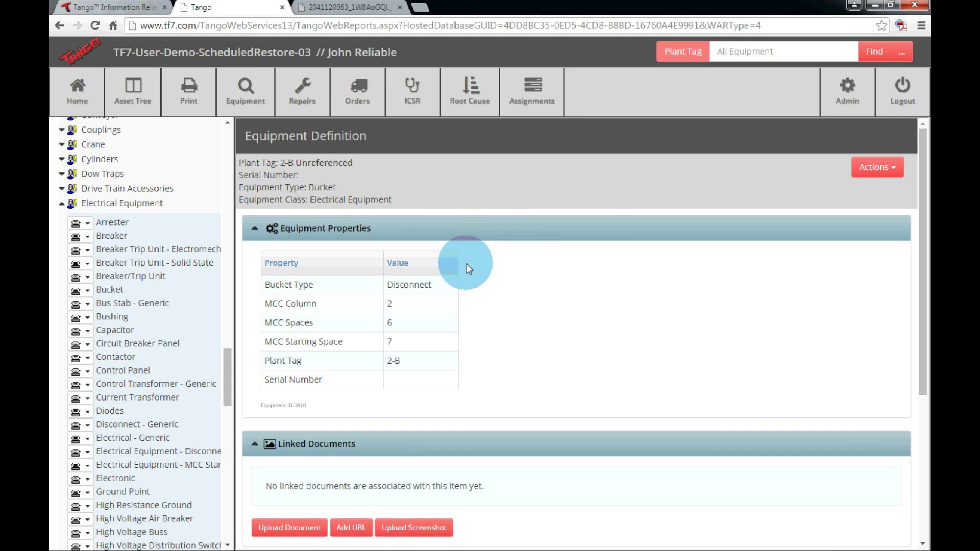
# - Select the new 2-B bucket with MCC Starting Space 7 for installation
pyautogui.click(875, 173)
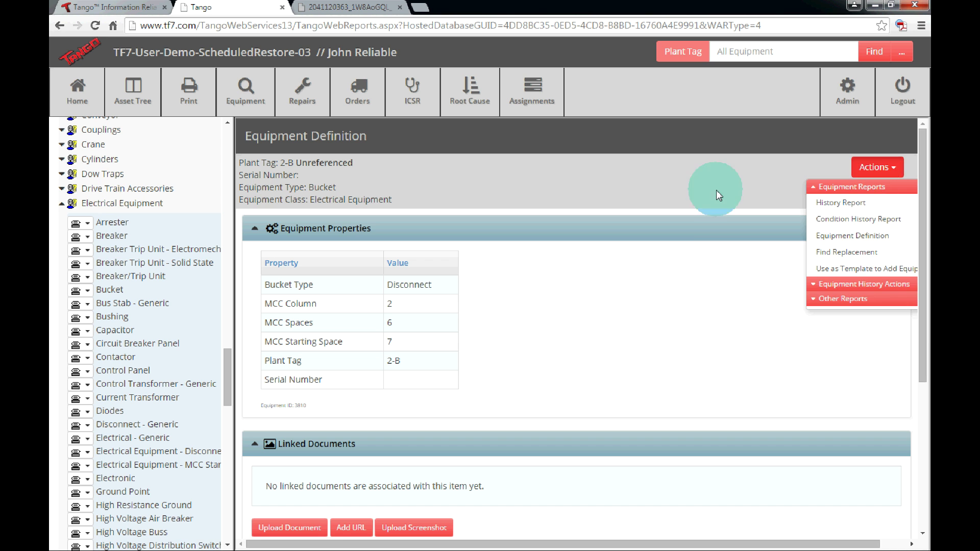
pyautogui.click(853, 291)
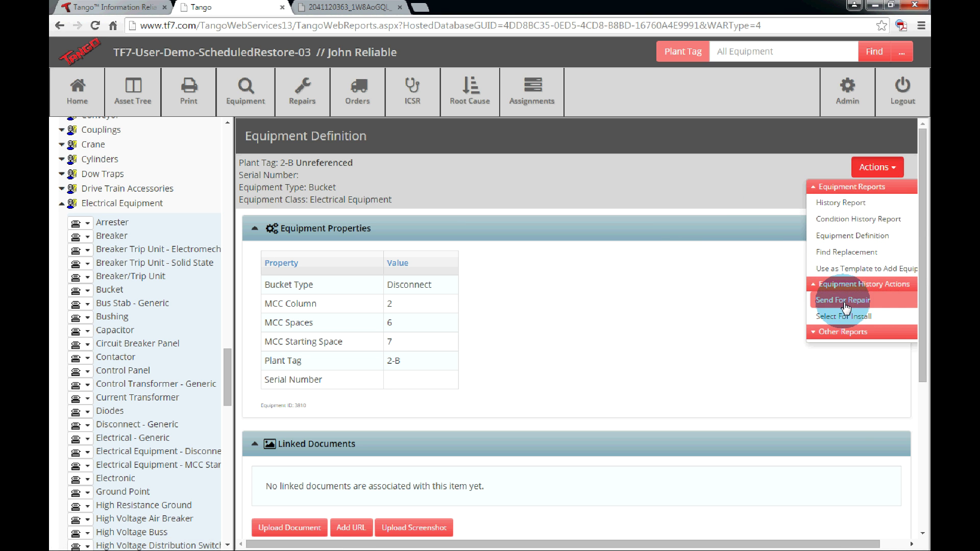
pyautogui.click(847, 317)
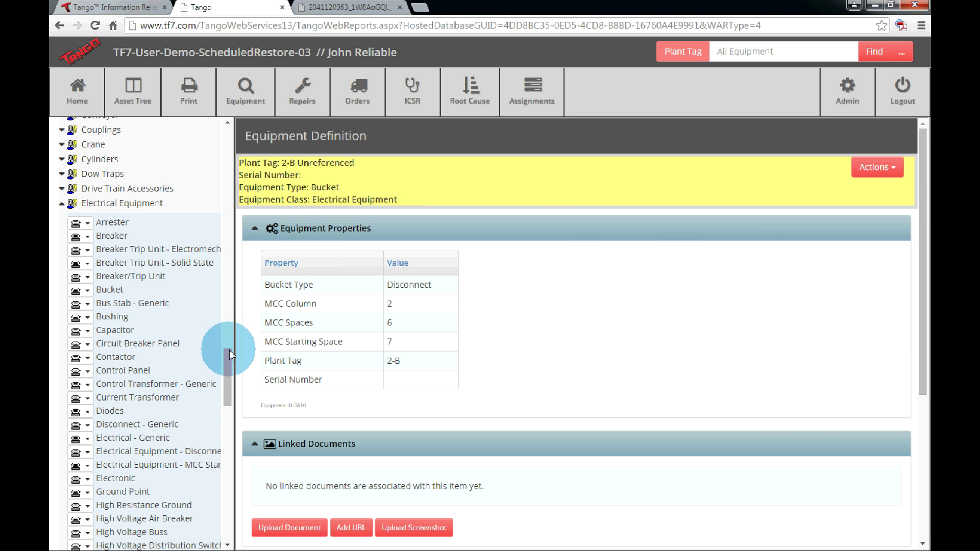
# - Install the selected equipment in Bucket 2-B of MCC 1 under 101 Cooling Tower and save the history entry
pyautogui.moveTo(228, 350); pyautogui.dragTo(234, 134)
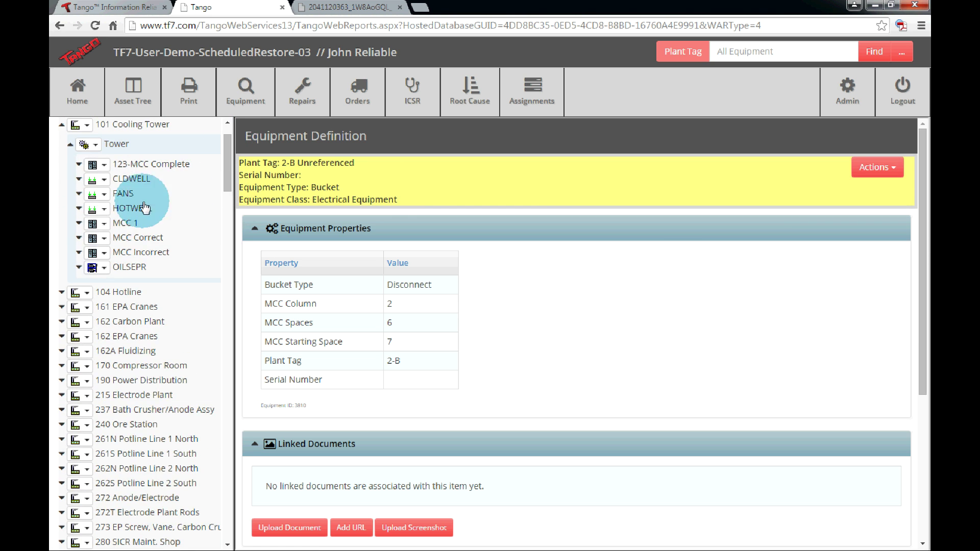
pyautogui.click(79, 224)
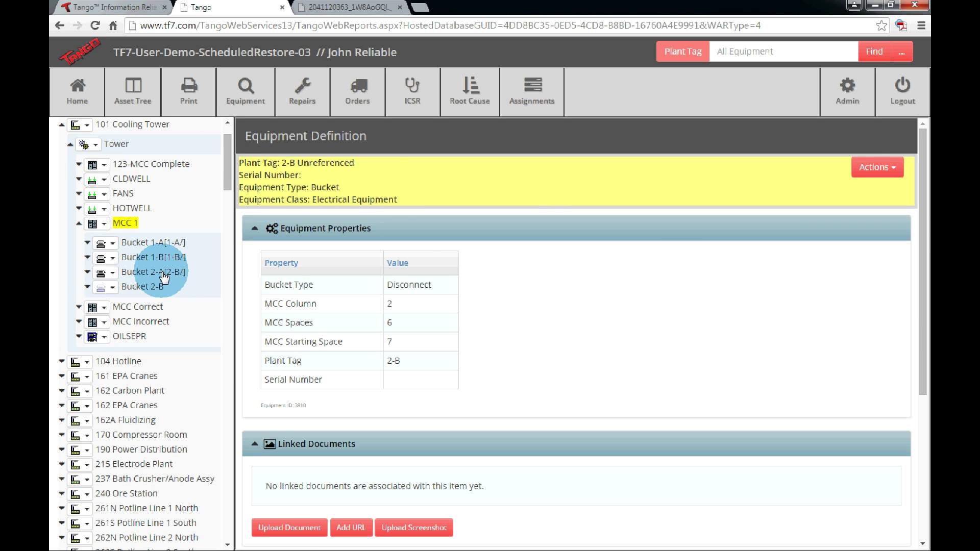
pyautogui.click(113, 288)
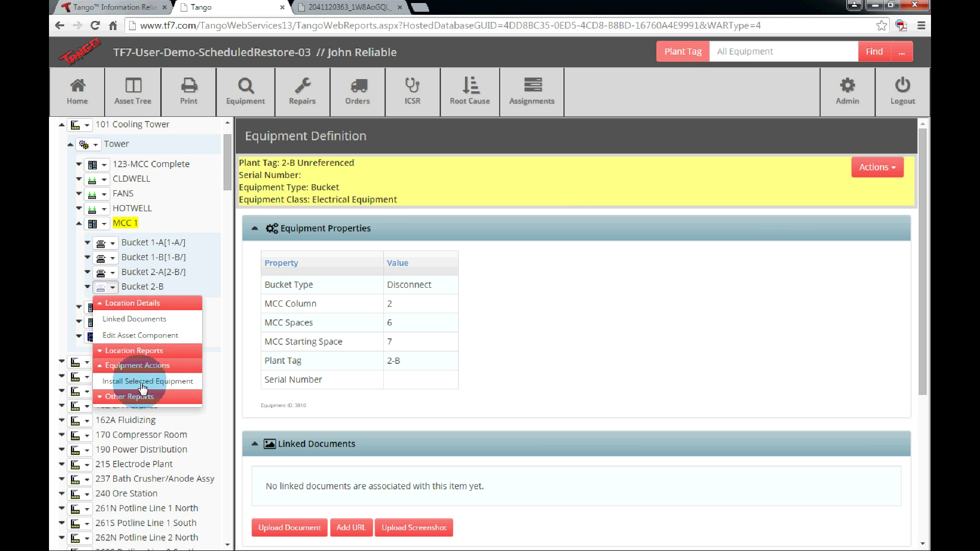
pyautogui.click(118, 381)
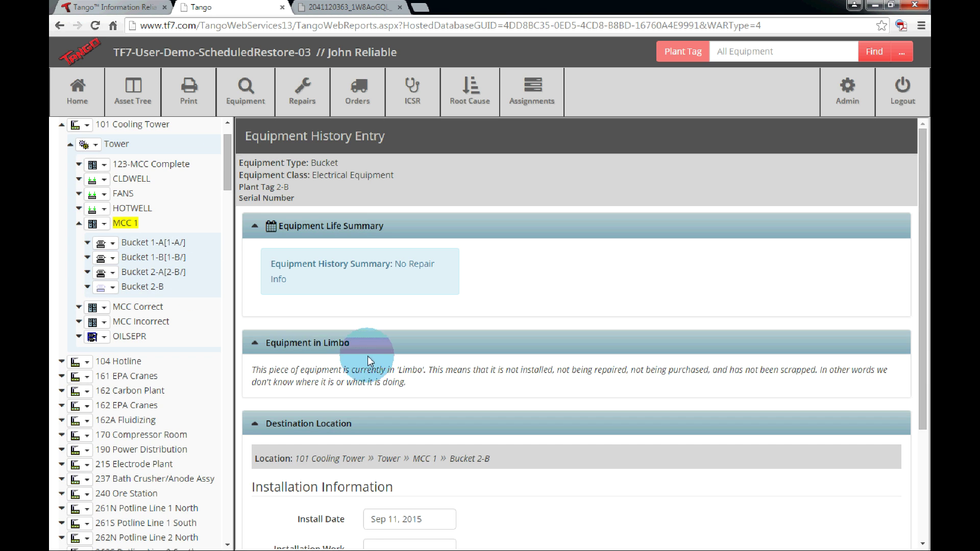
pyautogui.scroll(-3, 368, 354)
pyautogui.click(260, 533)
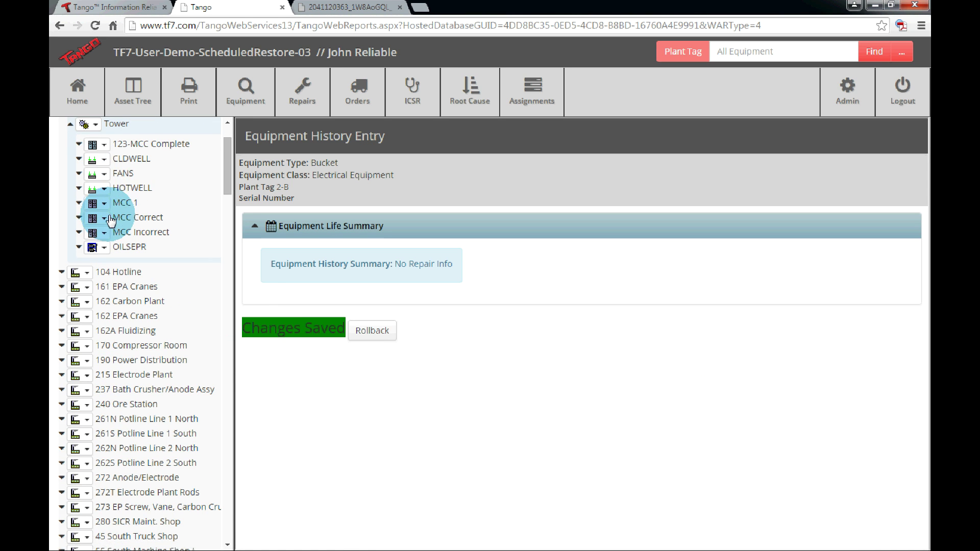
# - Open the equipment definition of the bucket installed in Bucket 2-A of MCC 1 for editing
pyautogui.click(104, 205)
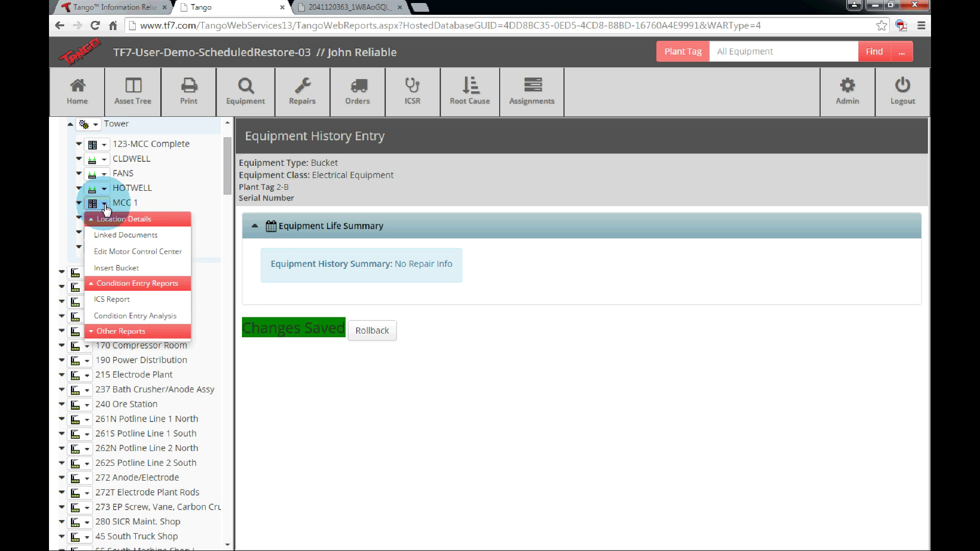
pyautogui.click(79, 204)
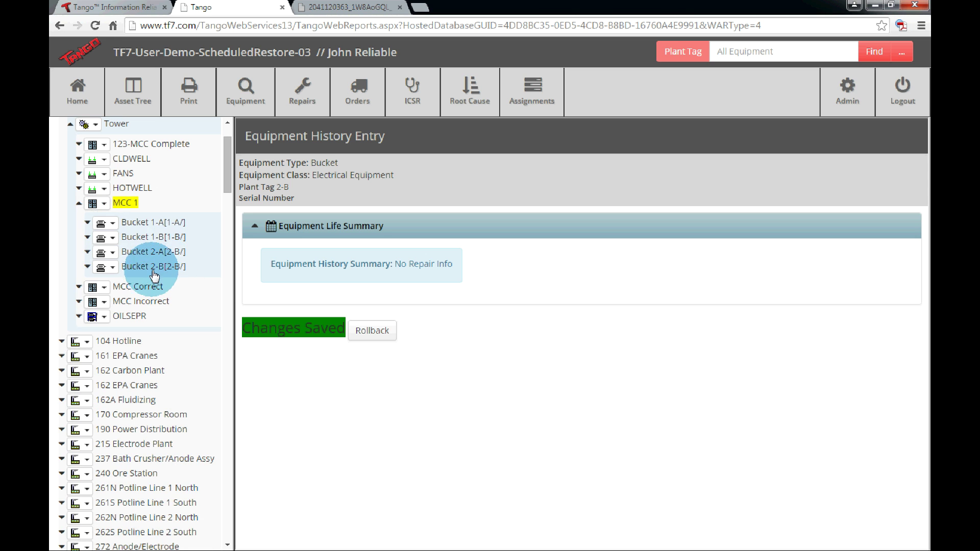
pyautogui.click(110, 254)
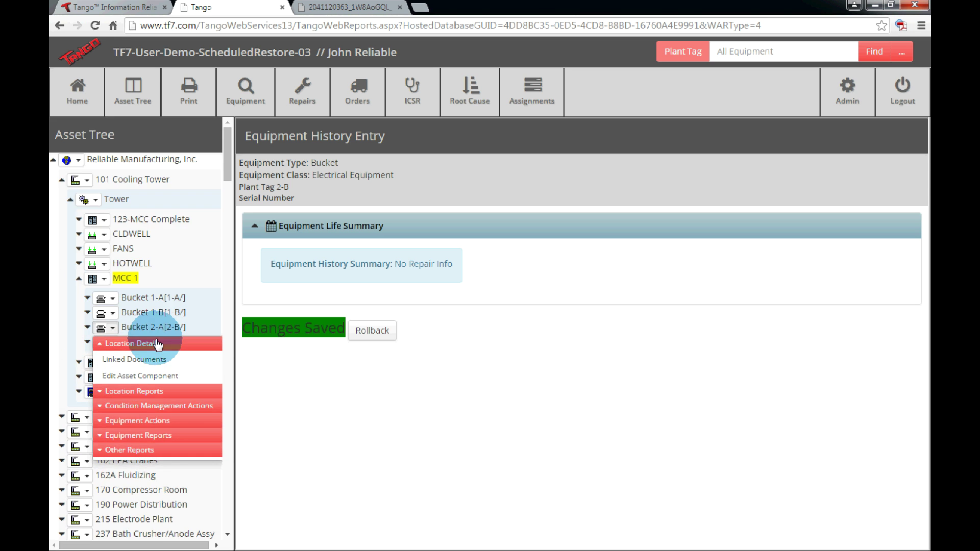
pyautogui.click(144, 422)
pyautogui.click(153, 436)
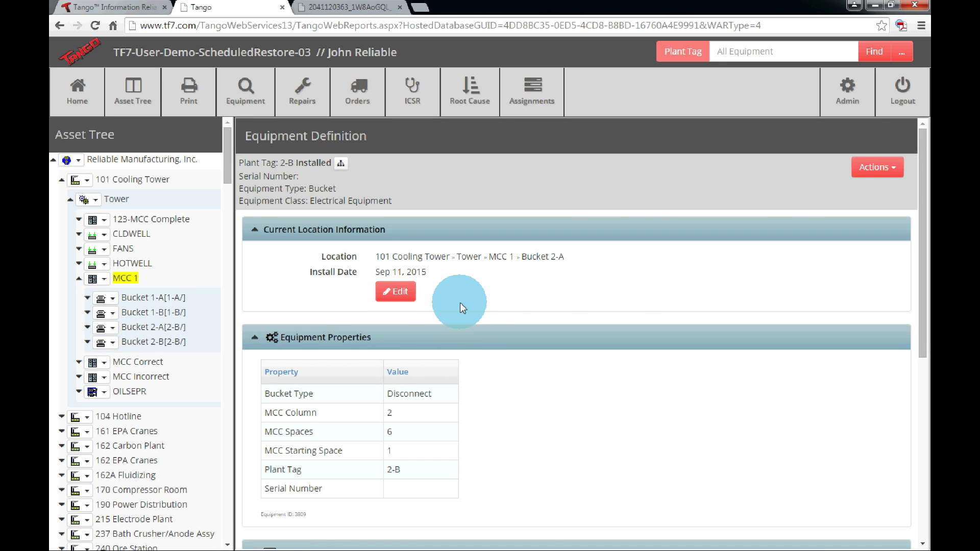
pyautogui.scroll(-7, 460, 302)
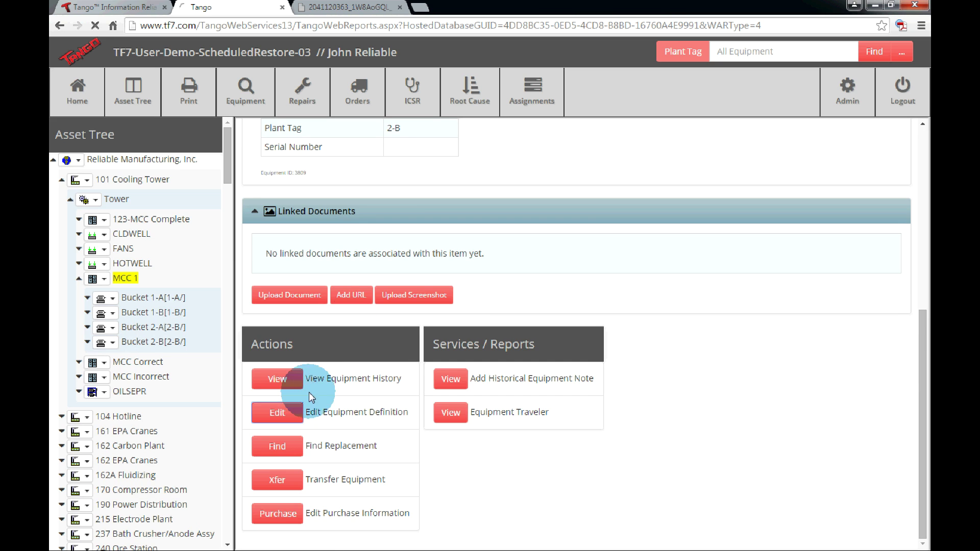
pyautogui.scroll(-2, 558, 365)
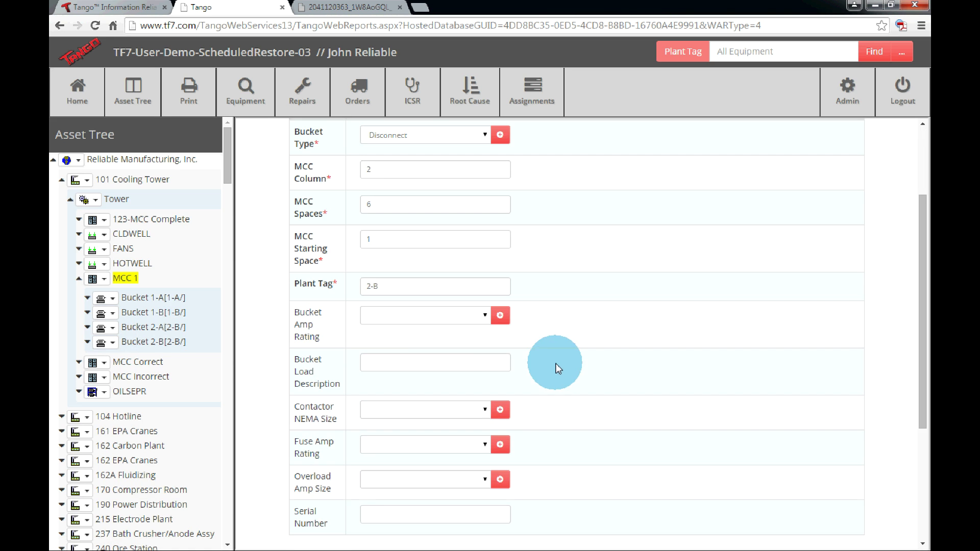
# - Correct the plant tag to 2-A and save the equipment definition
pyautogui.click(410, 291)
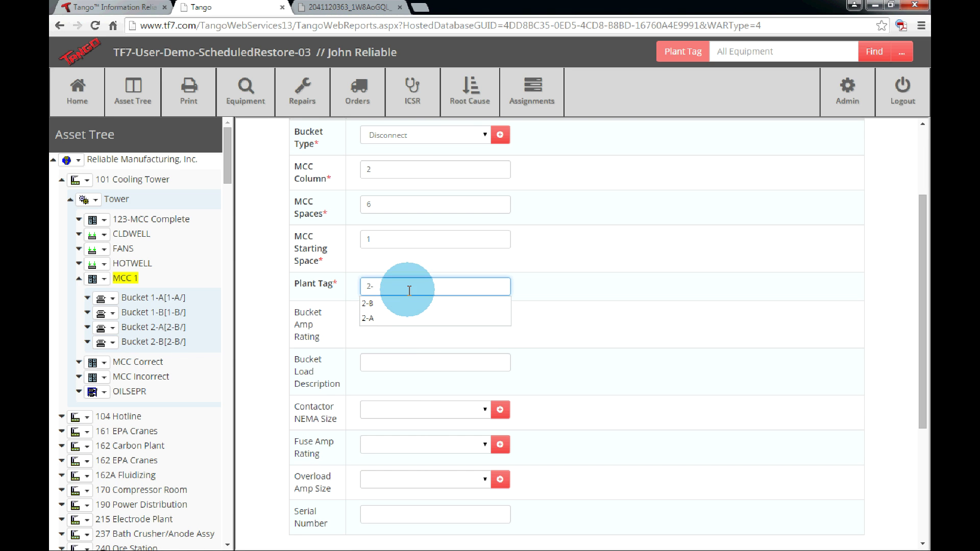
pyautogui.write('A')
pyautogui.click(568, 276)
pyautogui.scroll(-4, 567, 273)
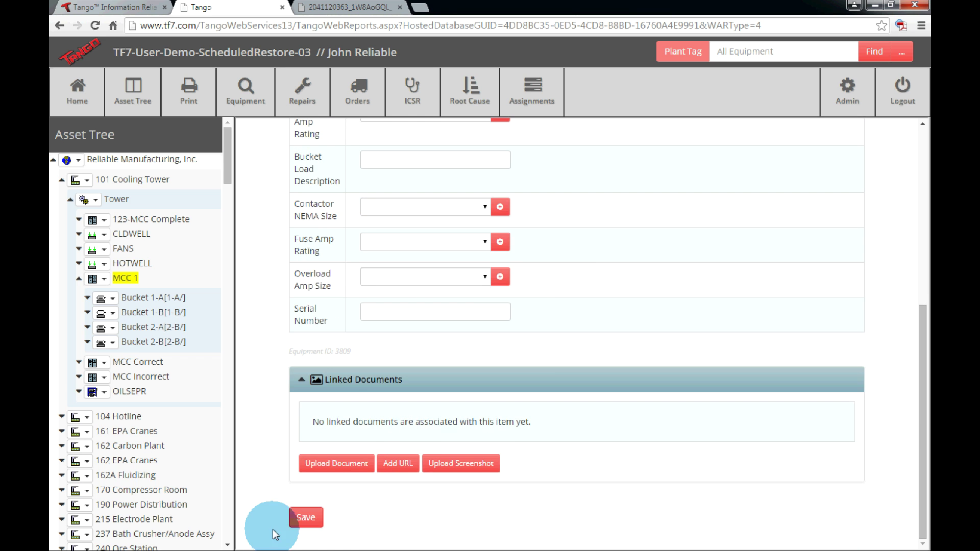
pyautogui.click(298, 524)
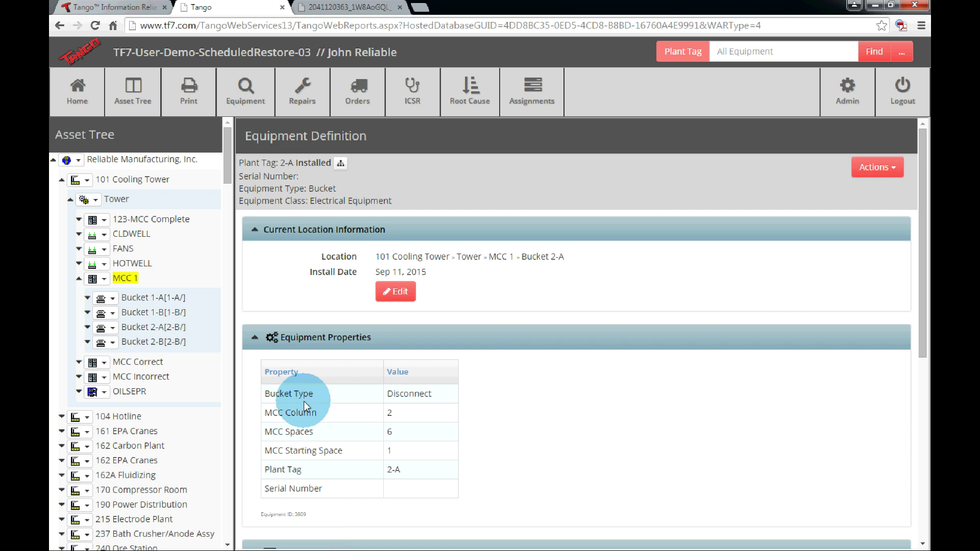
# - View the motor control center layouts of MCC 1 and of 123-MCC Complete under the tower
pyautogui.click(107, 282)
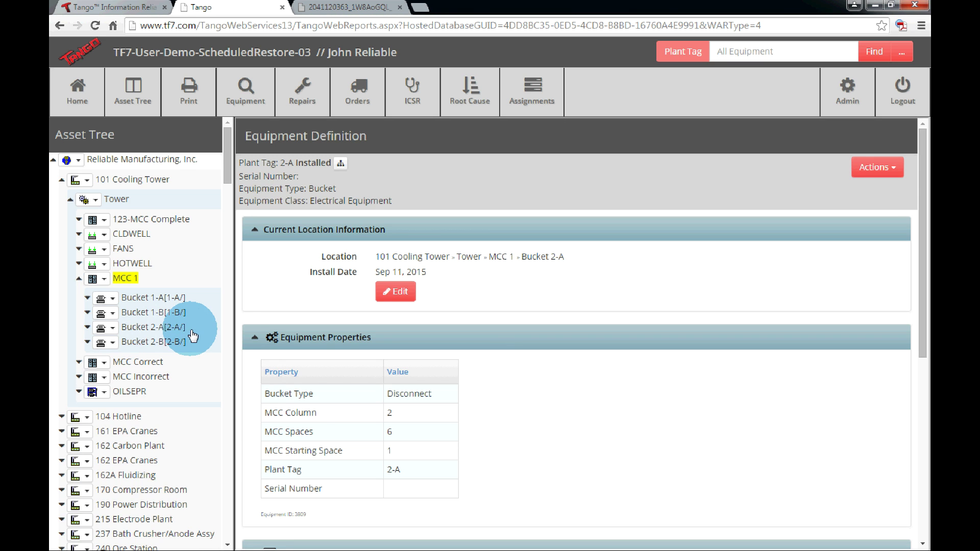
pyautogui.click(341, 363)
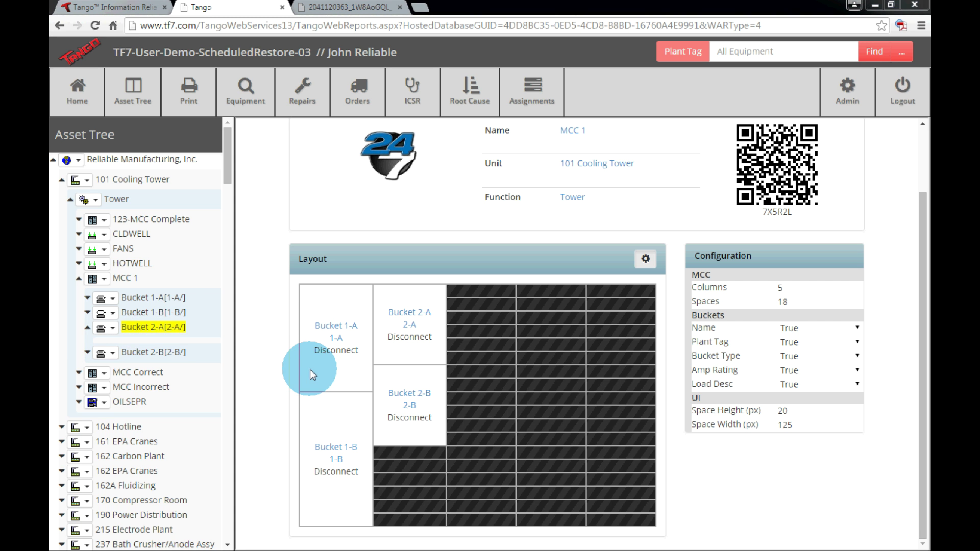
pyautogui.click(104, 220)
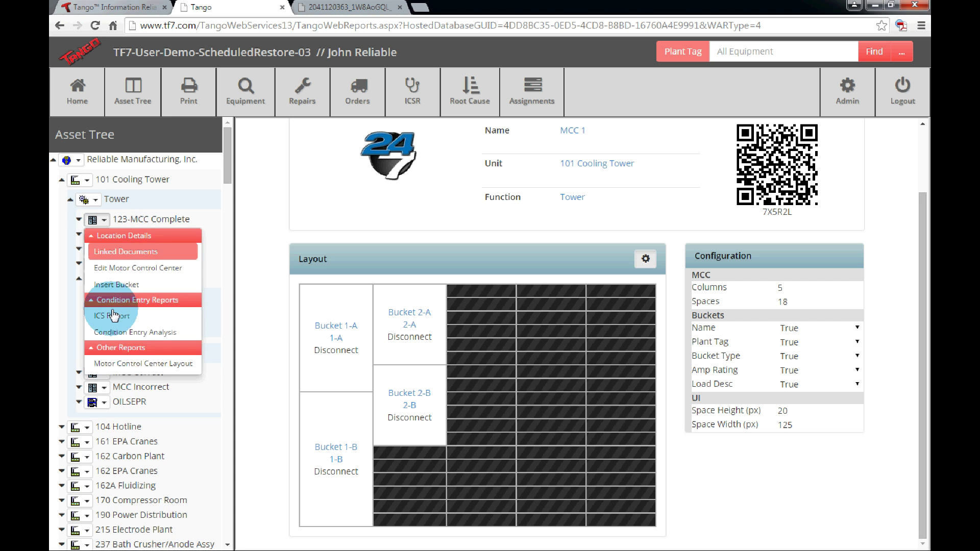
pyautogui.click(115, 363)
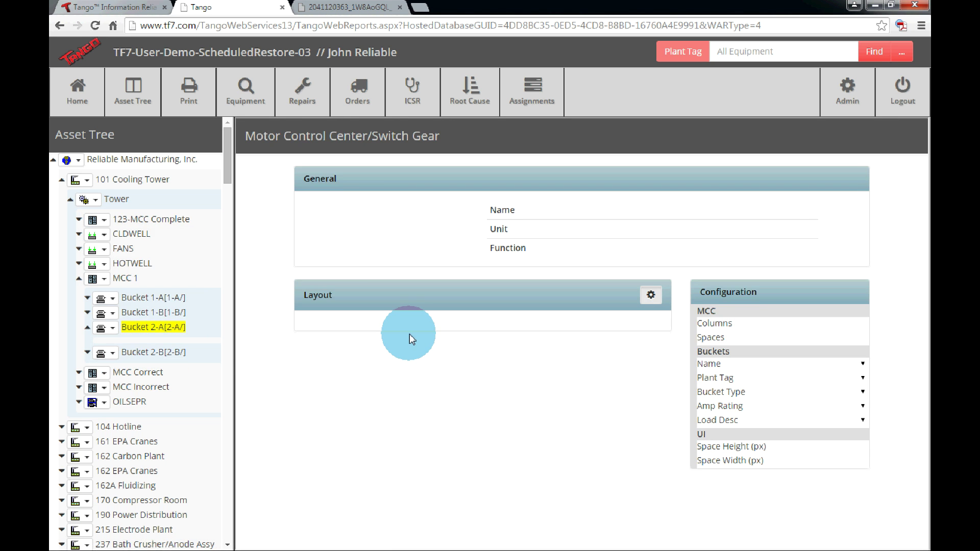
pyautogui.scroll(-2, 409, 332)
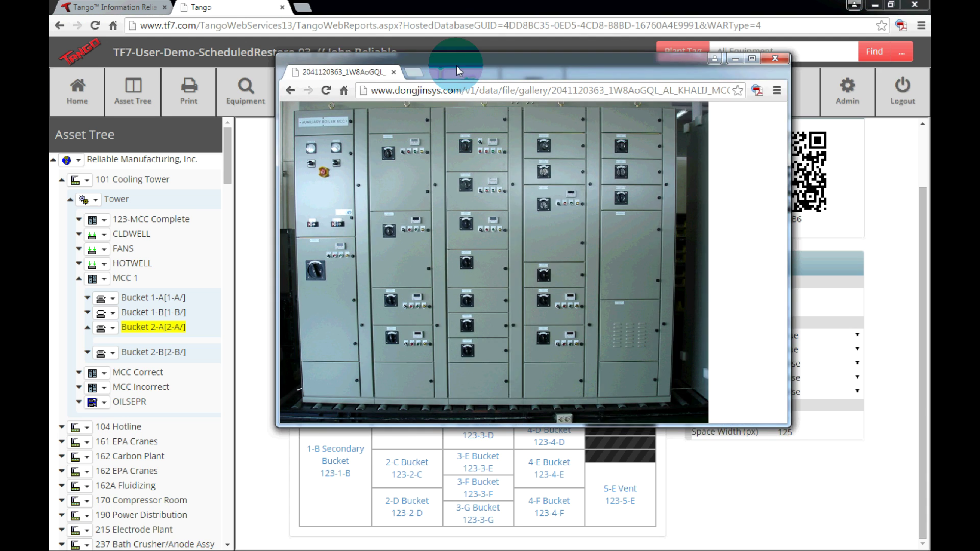
# - Compare the MCC photo in a separate, smaller window with the 123-MCC Complete layout, and return the photo to the main browser window
pyautogui.moveTo(457, 71); pyautogui.dragTo(559, 30)
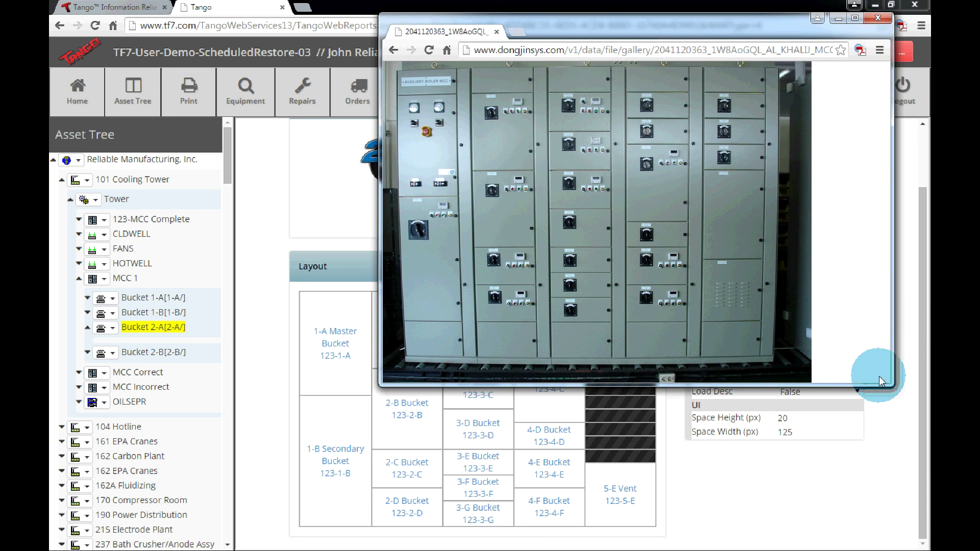
pyautogui.moveTo(879, 380); pyautogui.dragTo(815, 299)
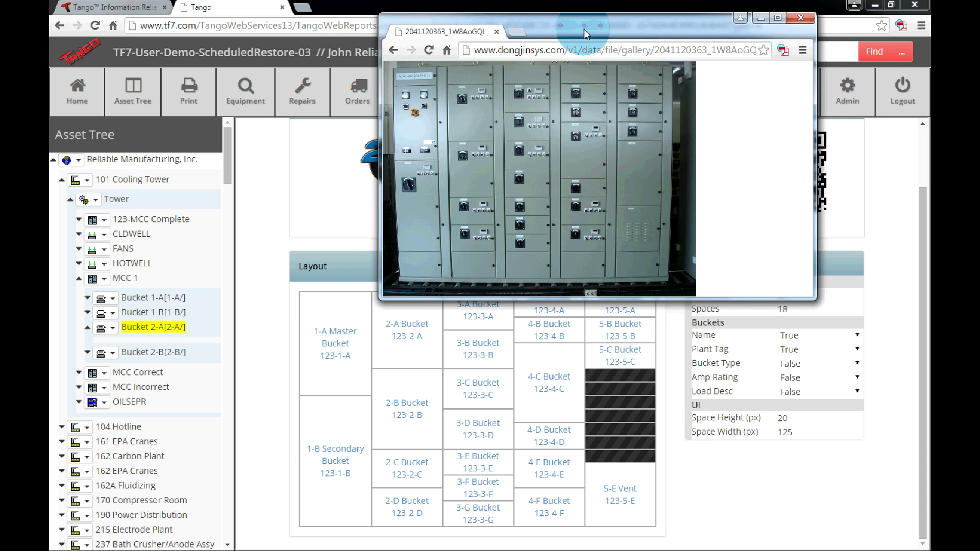
pyautogui.moveTo(584, 34); pyautogui.dragTo(560, 21)
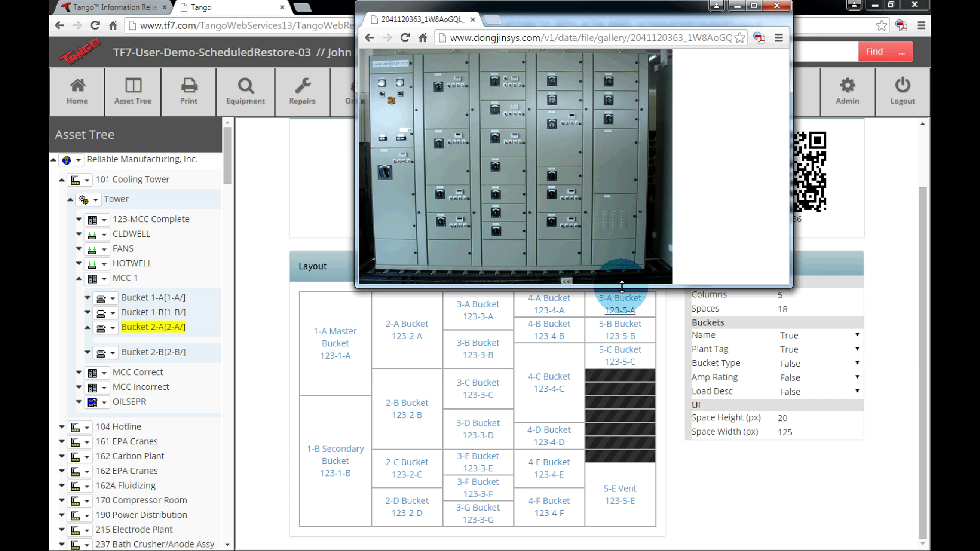
pyautogui.moveTo(559, 21); pyautogui.dragTo(587, 105)
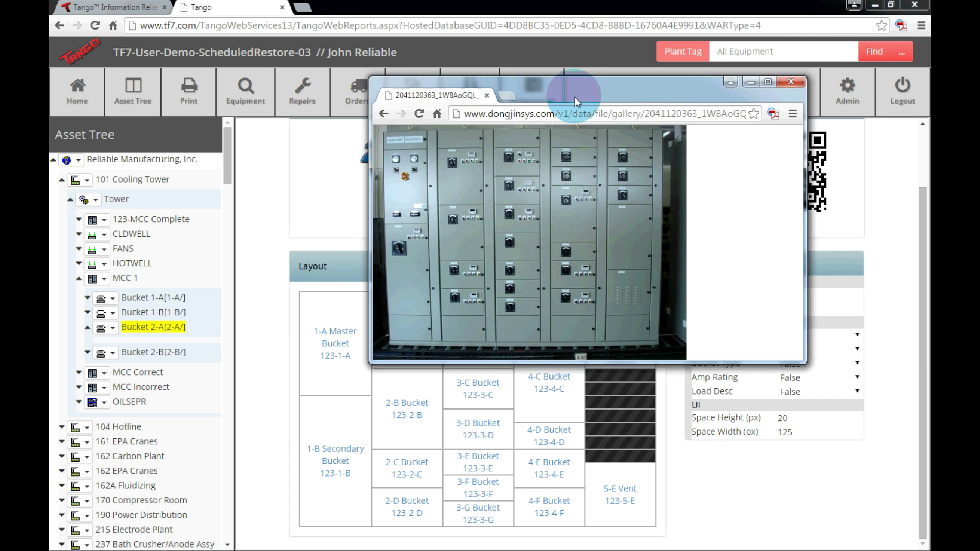
pyautogui.moveTo(426, 97); pyautogui.dragTo(347, 7)
pyautogui.hotkey('ctrl', 'shift', 'Tab')
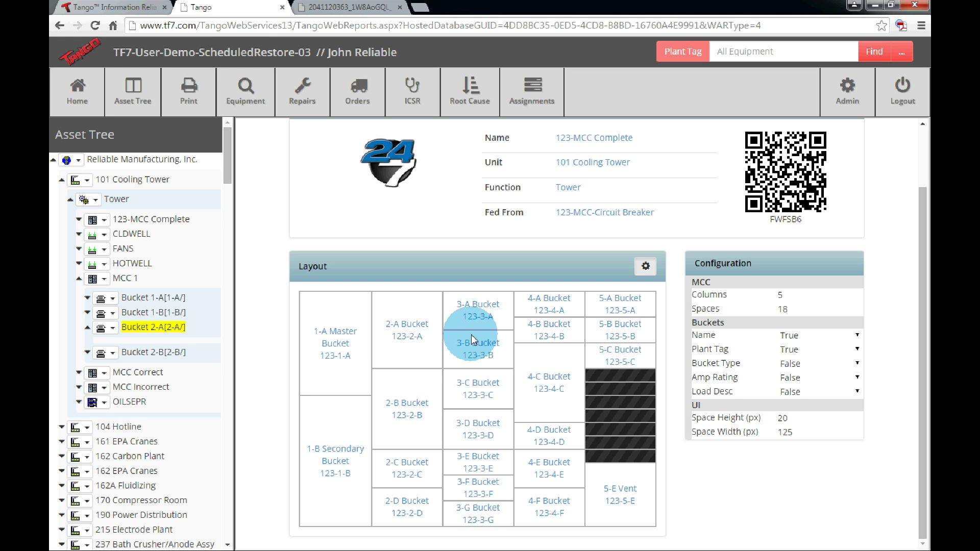
# - Open the equipment definition of the 1-A Master Bucket for editing and review its MCC column, spaces and starting space fields
pyautogui.click(335, 357)
pyautogui.scroll(-5, 434, 331)
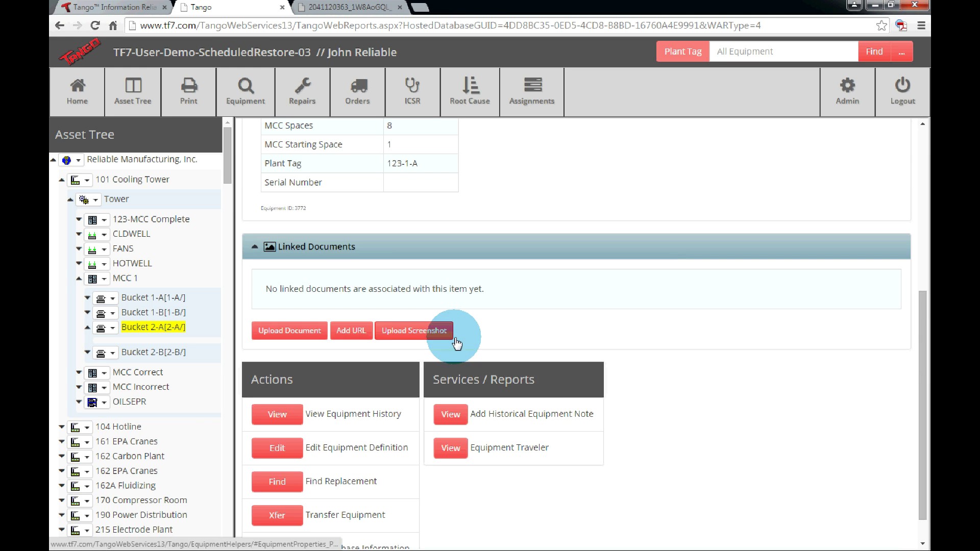
pyautogui.scroll(-1, 398, 393)
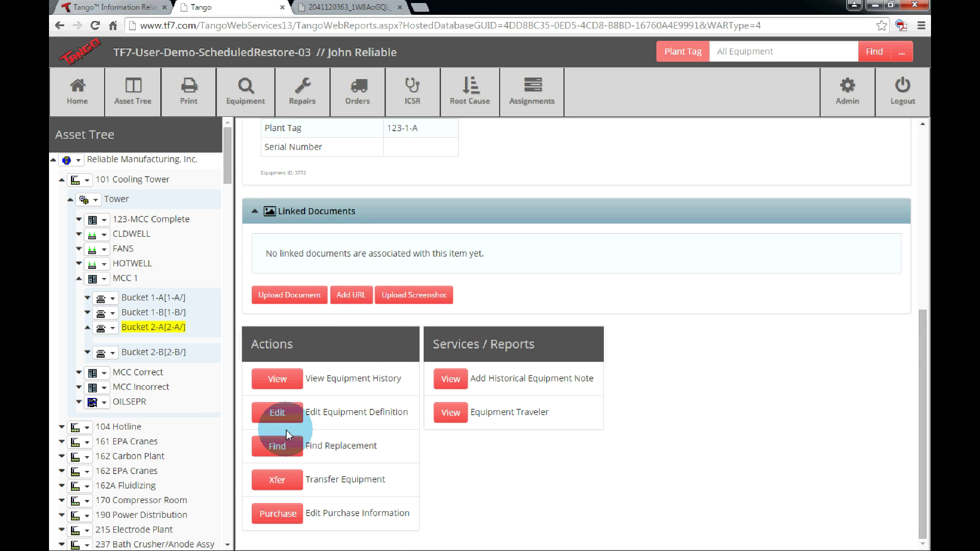
pyautogui.click(293, 418)
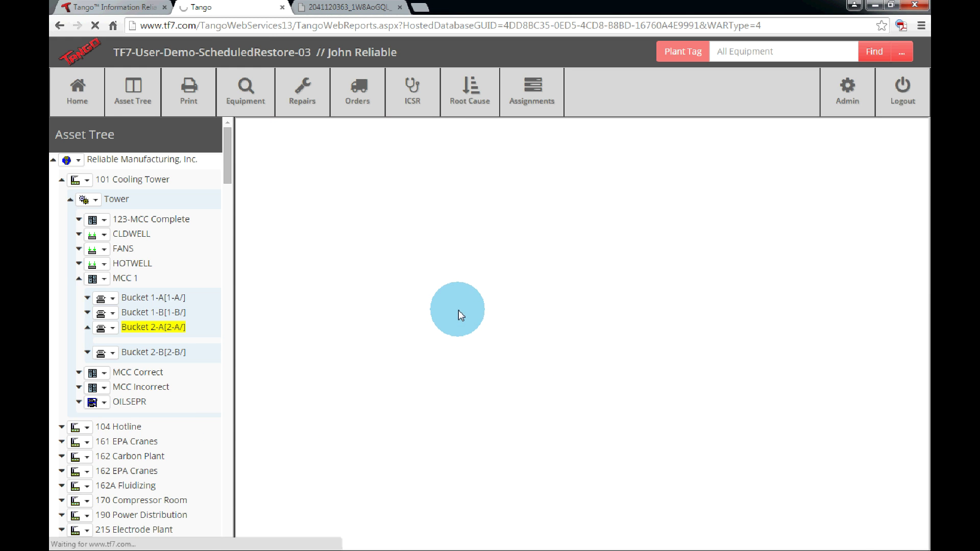
pyautogui.scroll(-3, 429, 286)
pyautogui.scroll(1, 380, 163)
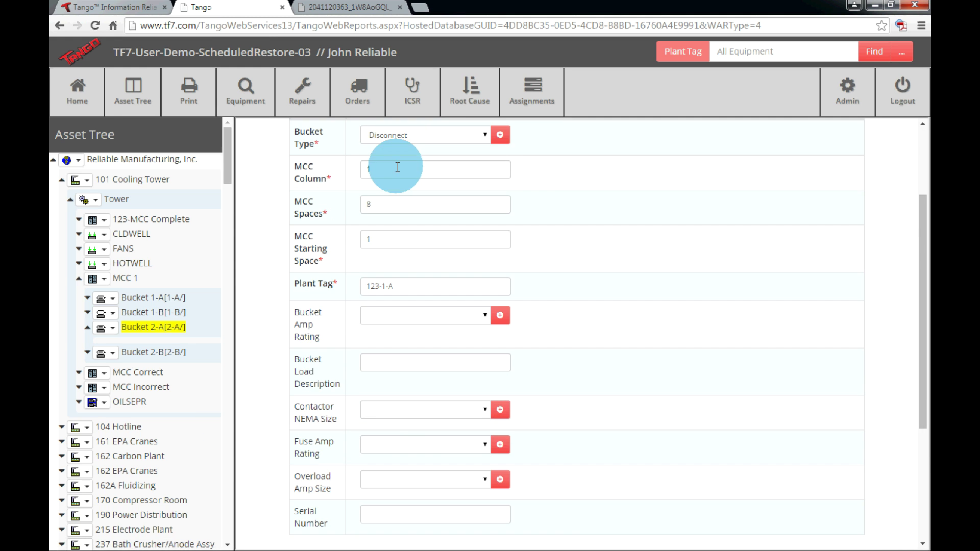
pyautogui.scroll(-3, 404, 285)
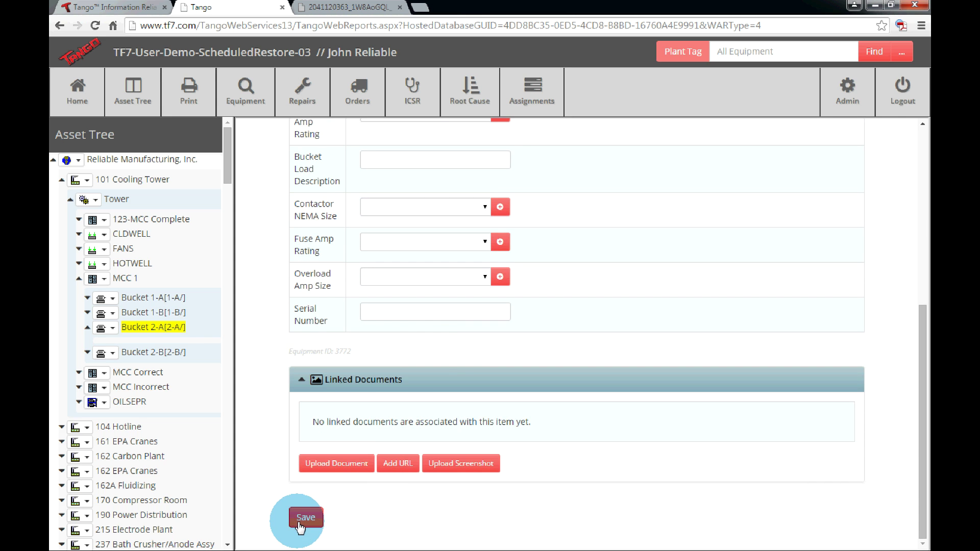
# - Reopen the motor control center layout of 123-MCC Complete
pyautogui.click(102, 220)
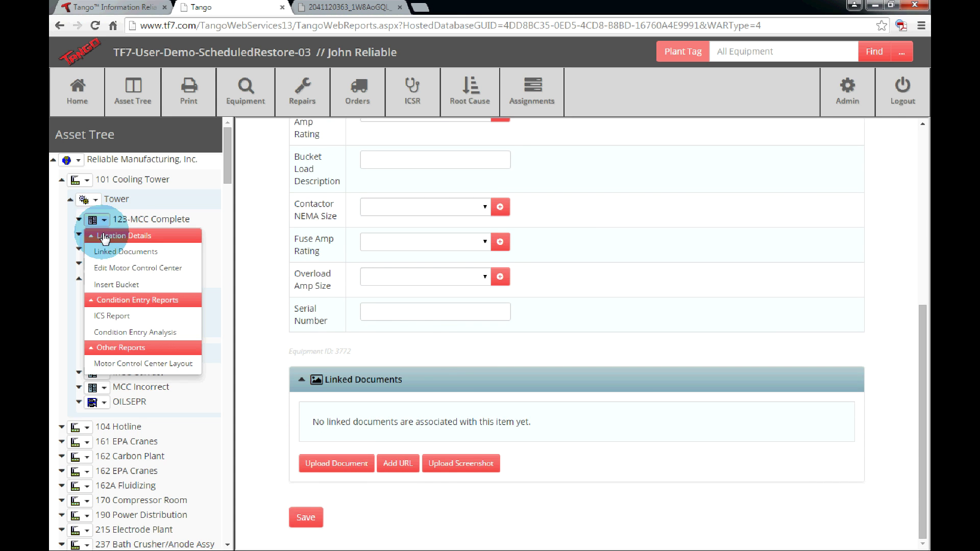
pyautogui.click(125, 366)
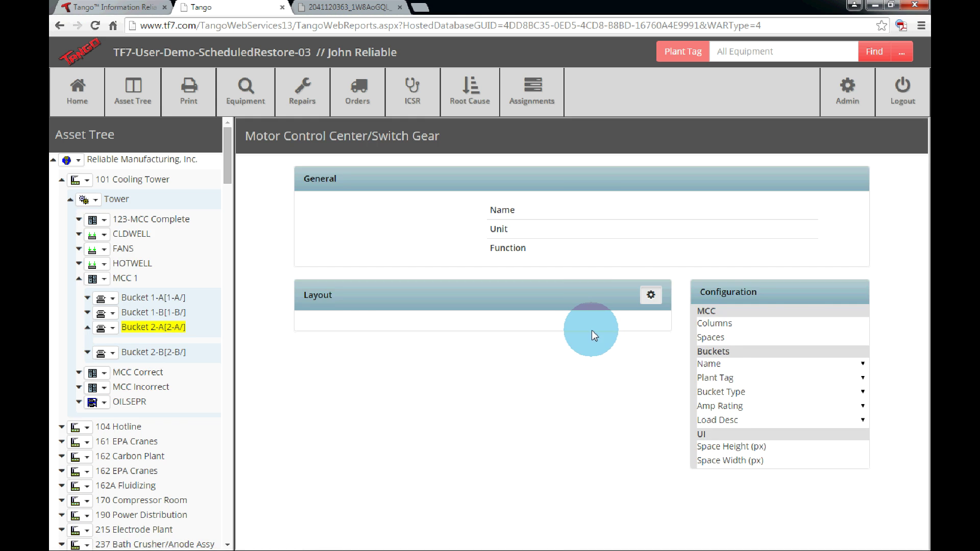
pyautogui.scroll(-1, 592, 331)
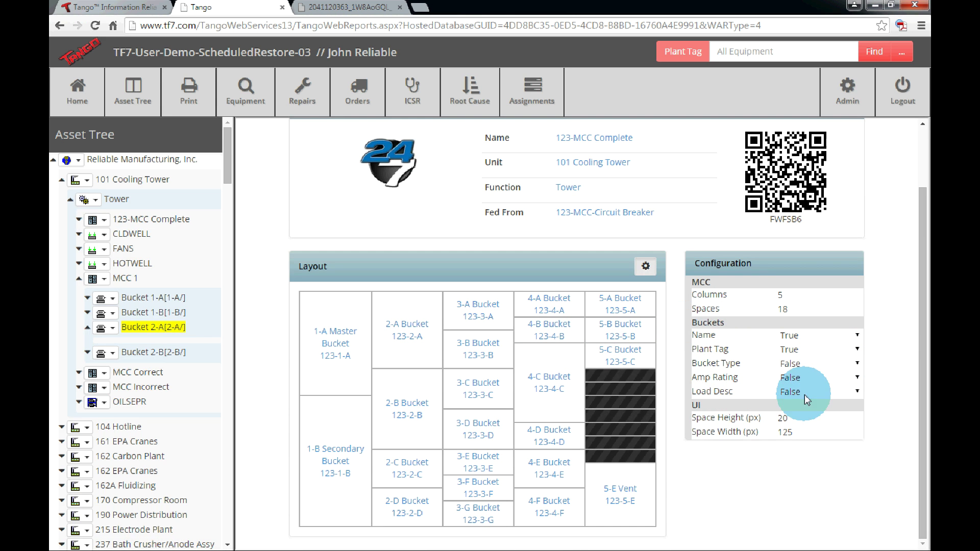
# - Set Bucket Type to True in the layout configuration, view the updated bucket labels, and set it back to False
pyautogui.click(859, 363)
pyautogui.click(825, 386)
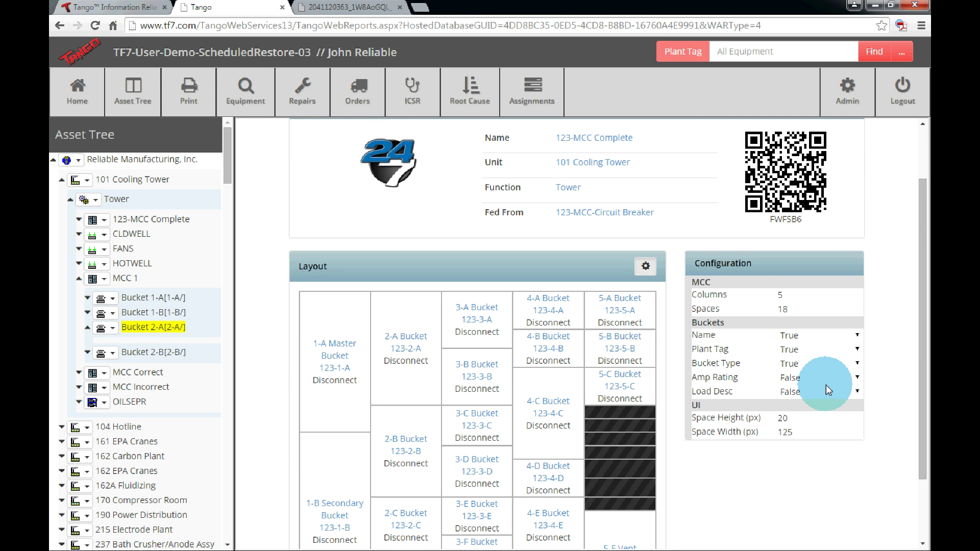
pyautogui.scroll(-1, 825, 385)
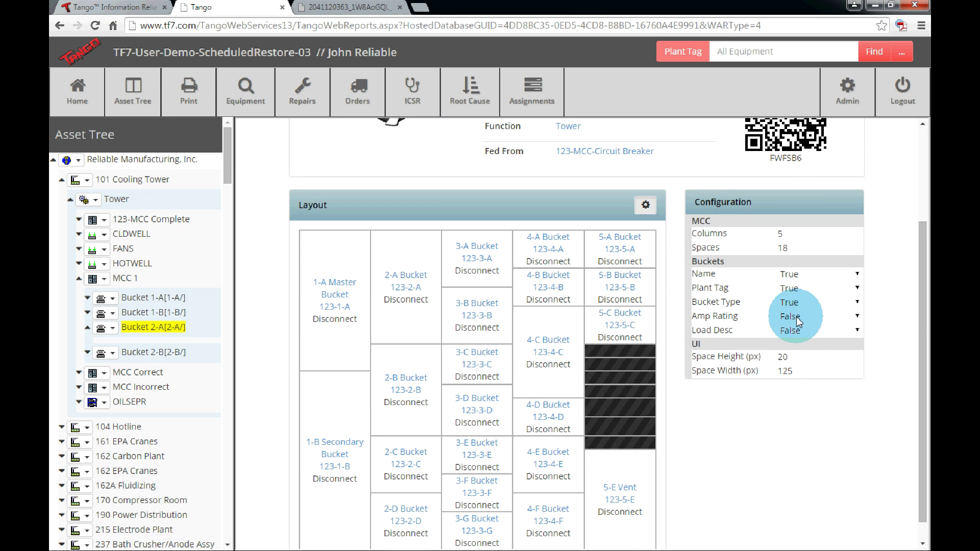
pyautogui.click(856, 305)
pyautogui.click(811, 318)
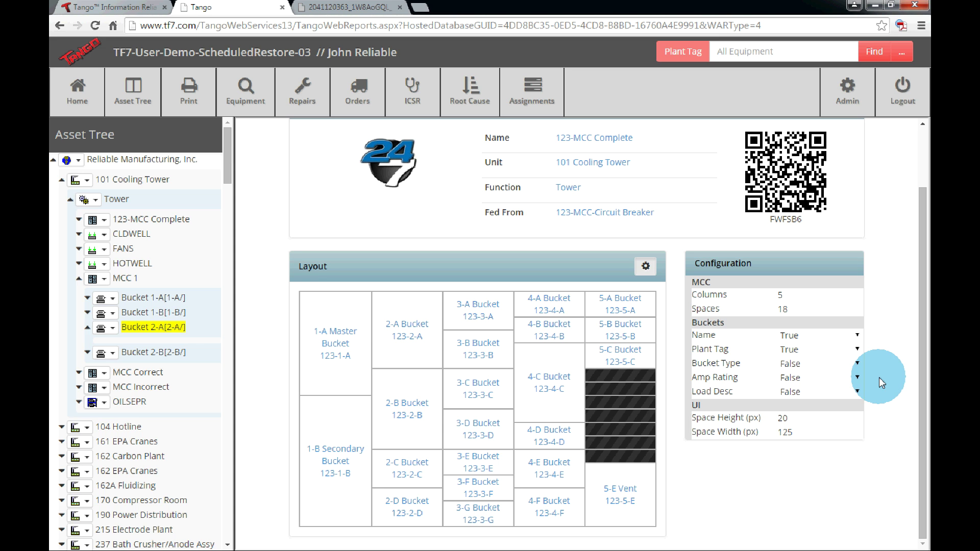
# - Set Amp Rating to True in the layout configuration, check the buckets, and set it back to False
pyautogui.click(819, 379)
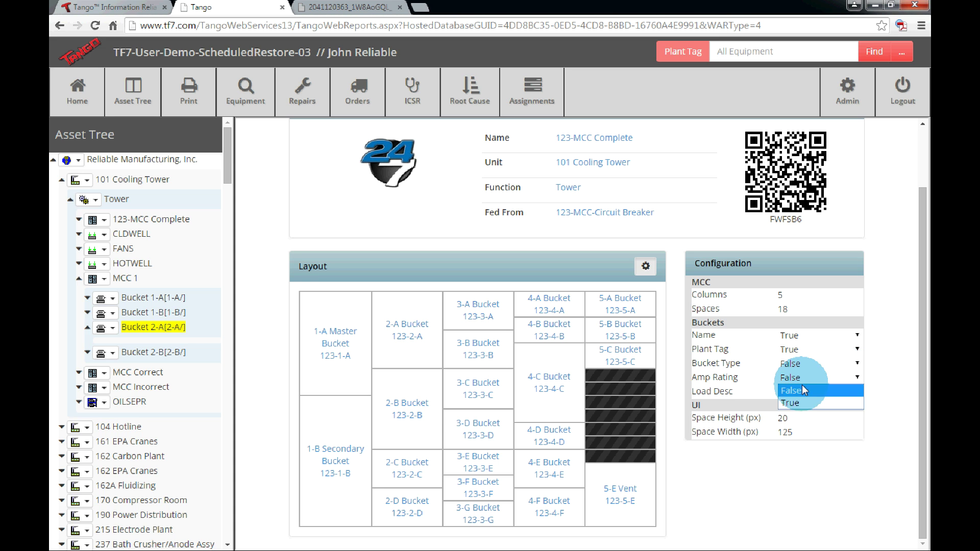
pyautogui.click(801, 387)
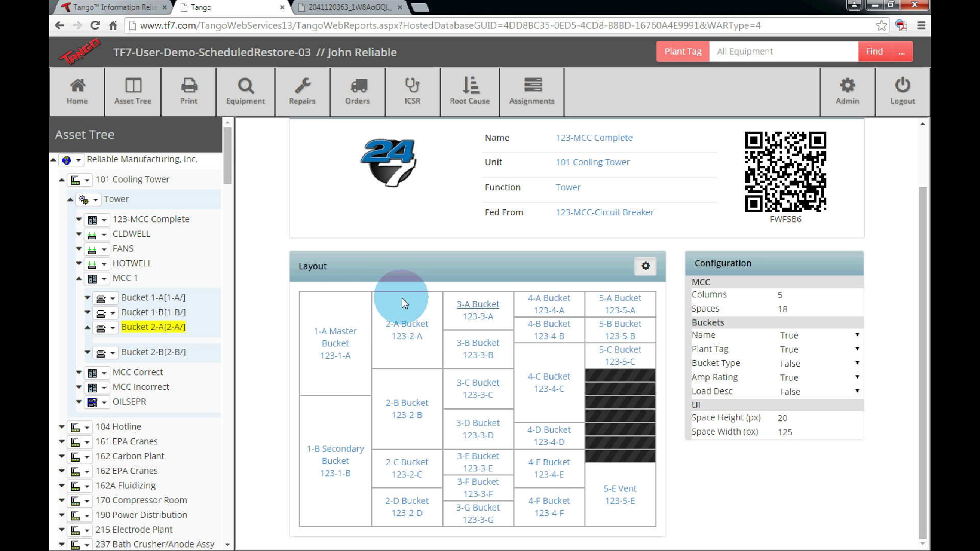
pyautogui.click(862, 380)
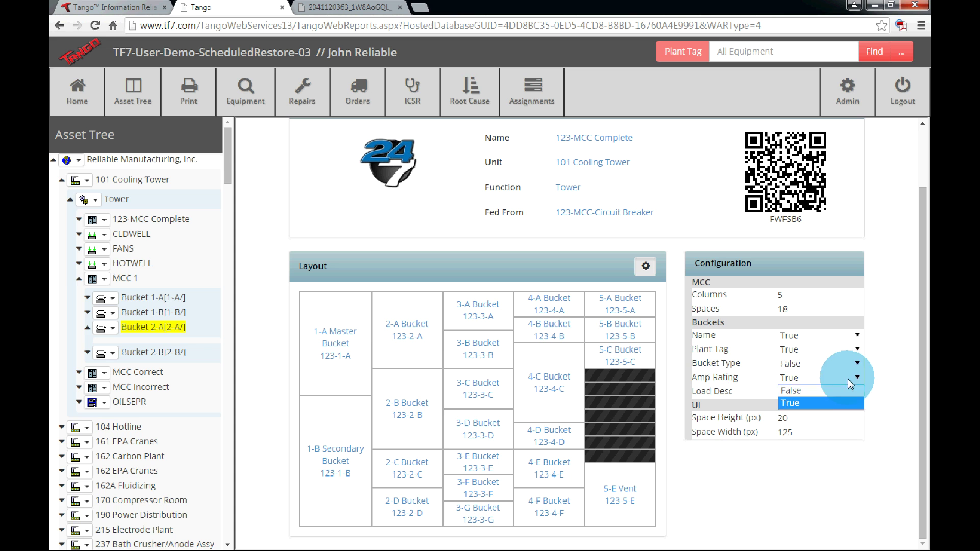
pyautogui.click(811, 394)
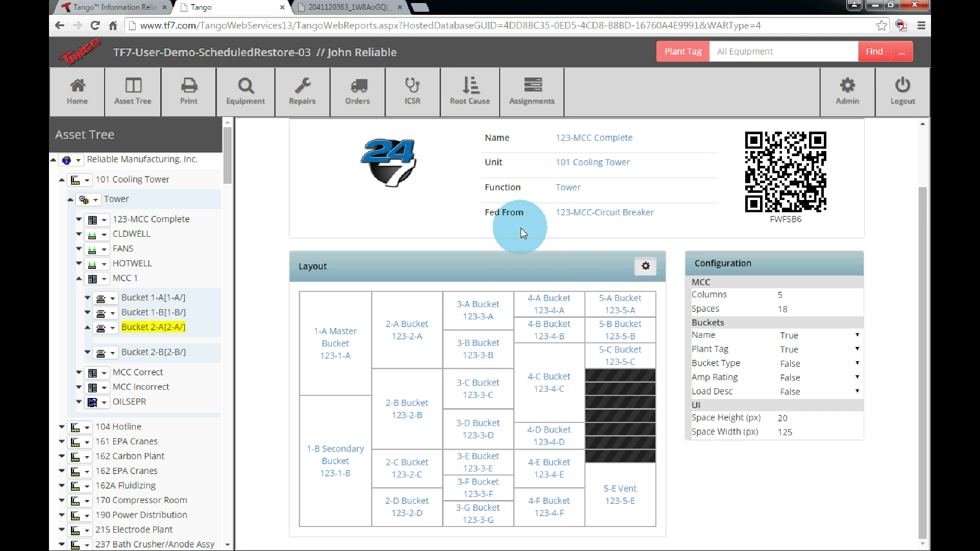
# - Highlight the general information of 123-MCC Complete through its Fed From entry
pyautogui.moveTo(520, 228); pyautogui.dragTo(659, 215)
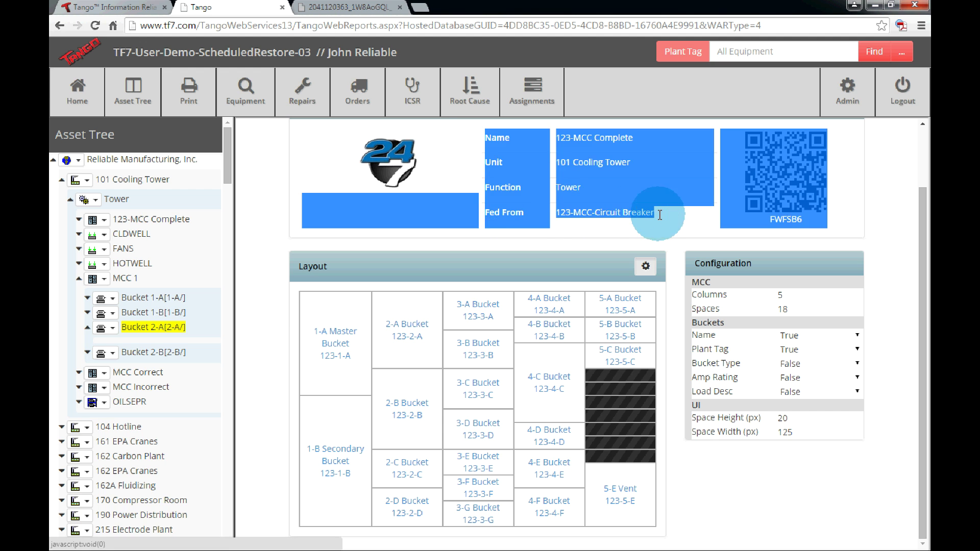
# - View the 123-MCC-Circuit Breaker panel that feeds 123-MCC Complete and locate it under CLDWELL in the widened asset tree
pyautogui.click(658, 218)
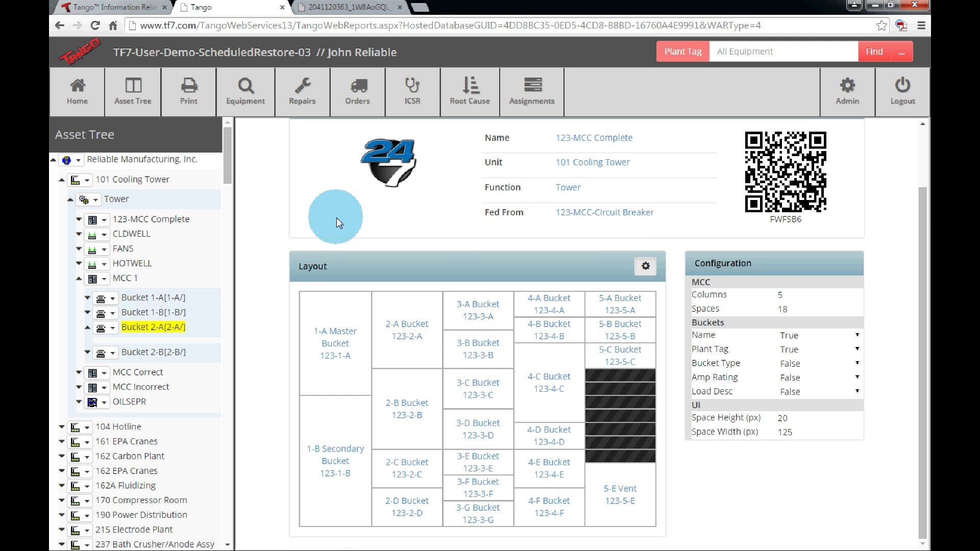
pyautogui.click(622, 213)
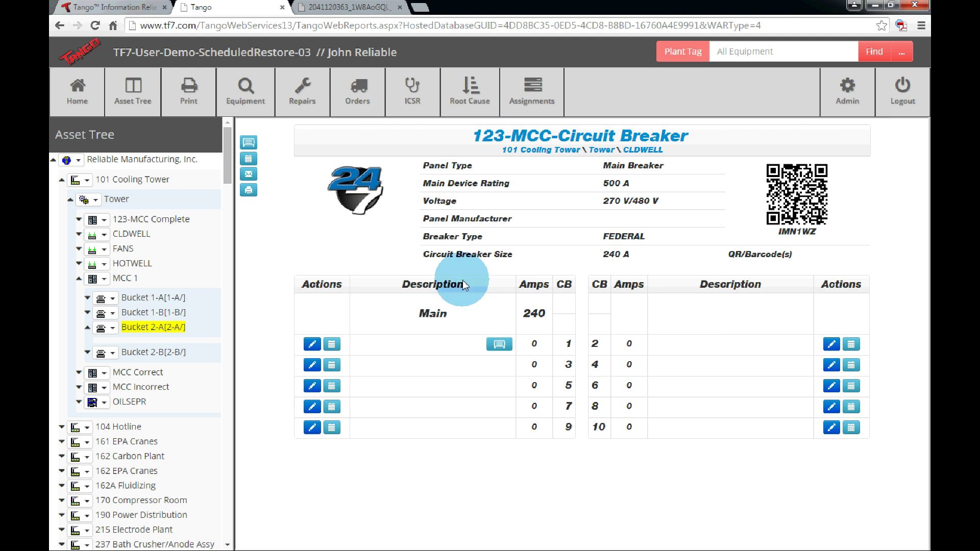
pyautogui.click(80, 281)
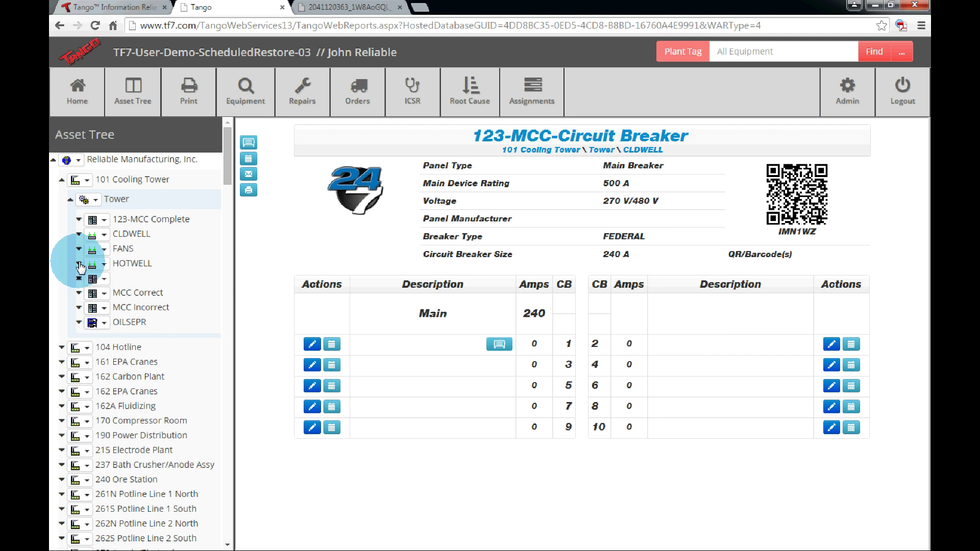
pyautogui.click(80, 234)
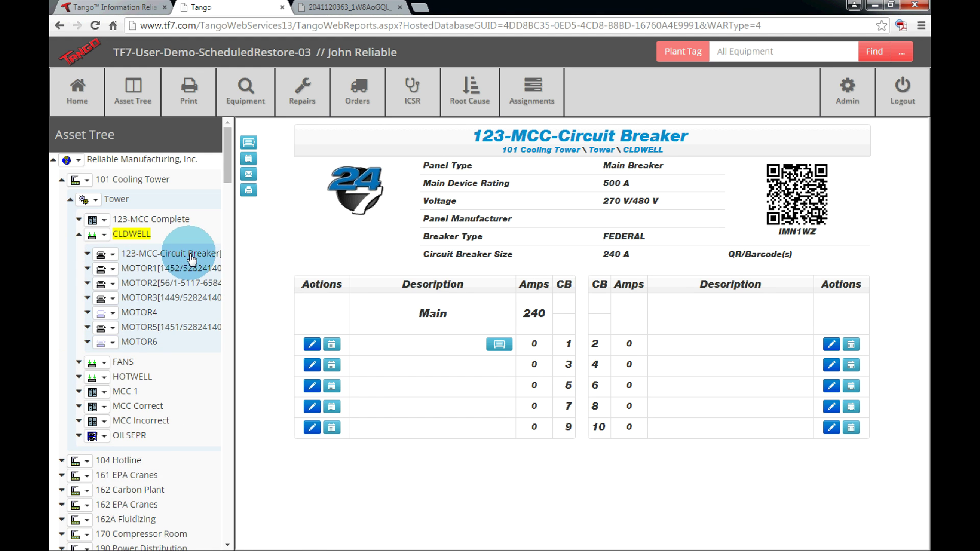
pyautogui.moveTo(233, 244); pyautogui.dragTo(310, 247)
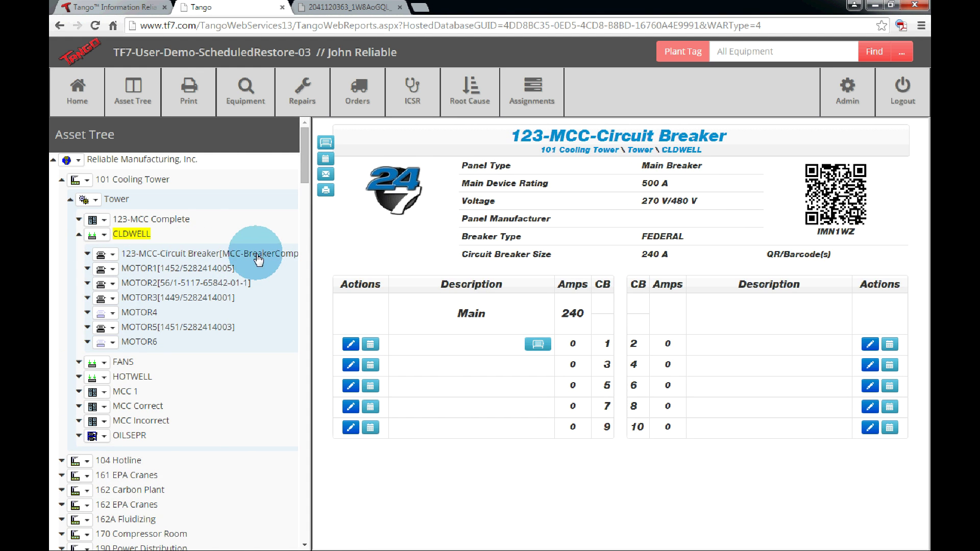
# - Open the Breaker Panel Designer of 123-MCC-Circuit Breaker through its equipment definition
pyautogui.click(112, 257)
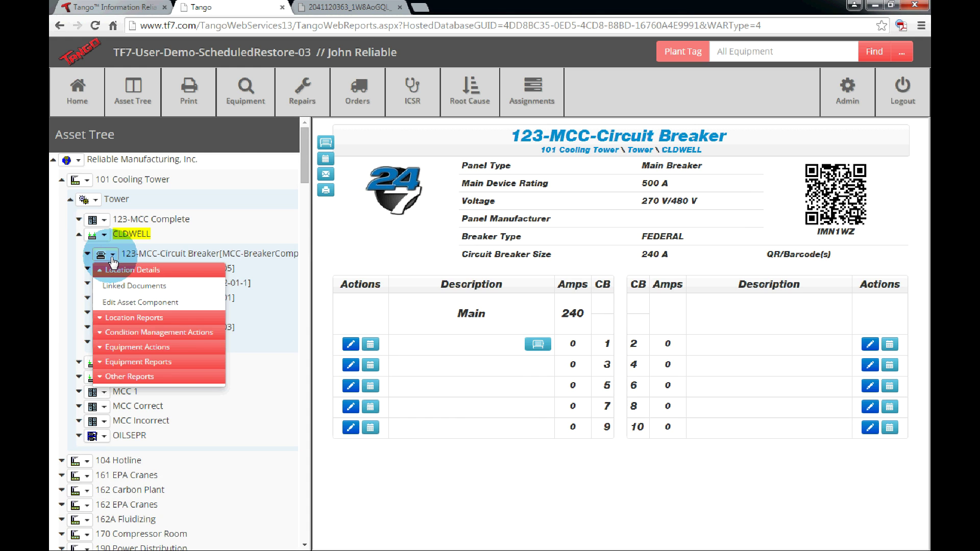
pyautogui.click(136, 347)
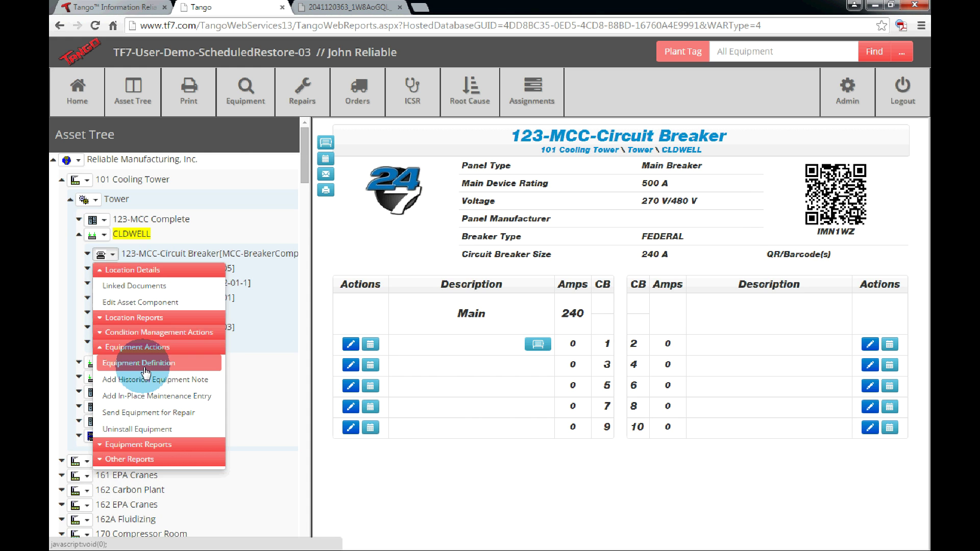
pyautogui.click(146, 364)
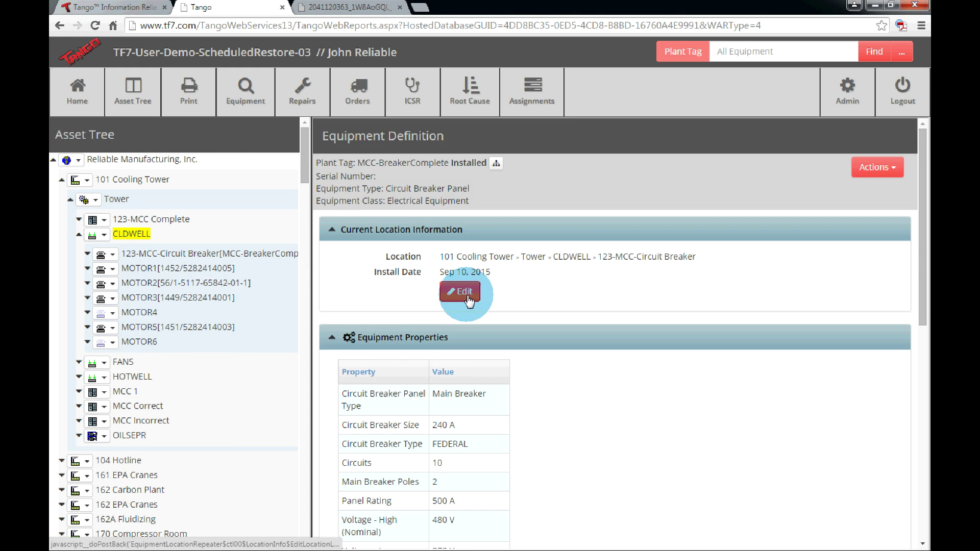
pyautogui.scroll(-9, 504, 299)
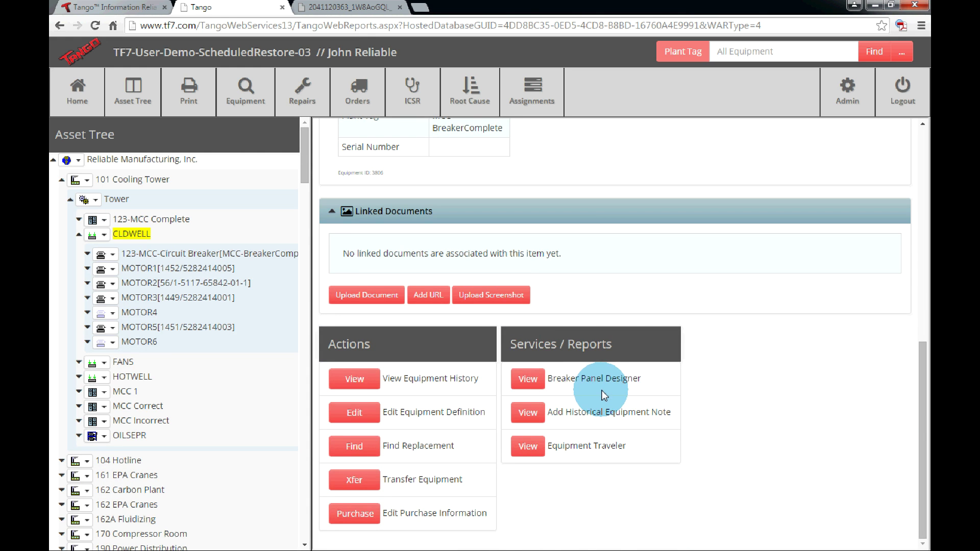
pyautogui.click(545, 382)
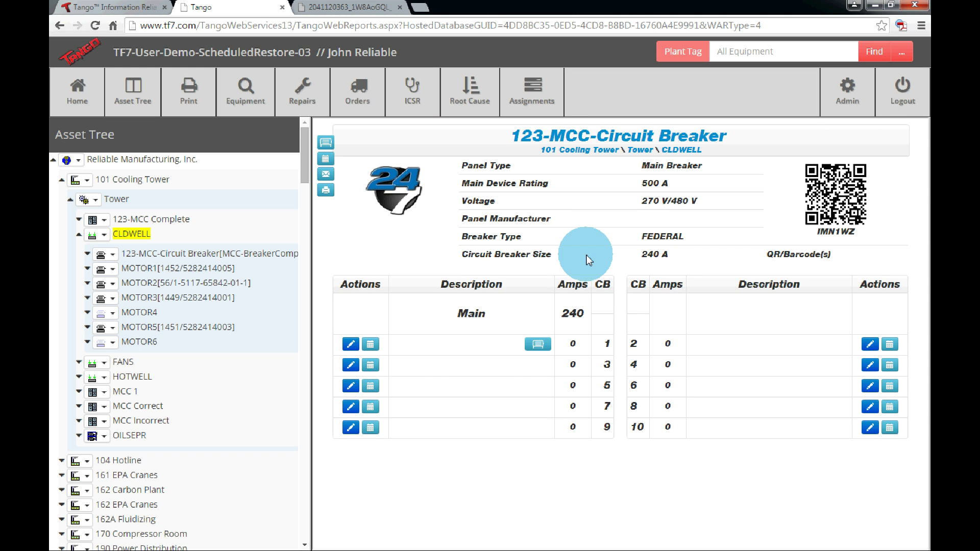
# - Edit breaker 3 of the panel and map the location MCC Correct to it
pyautogui.click(350, 367)
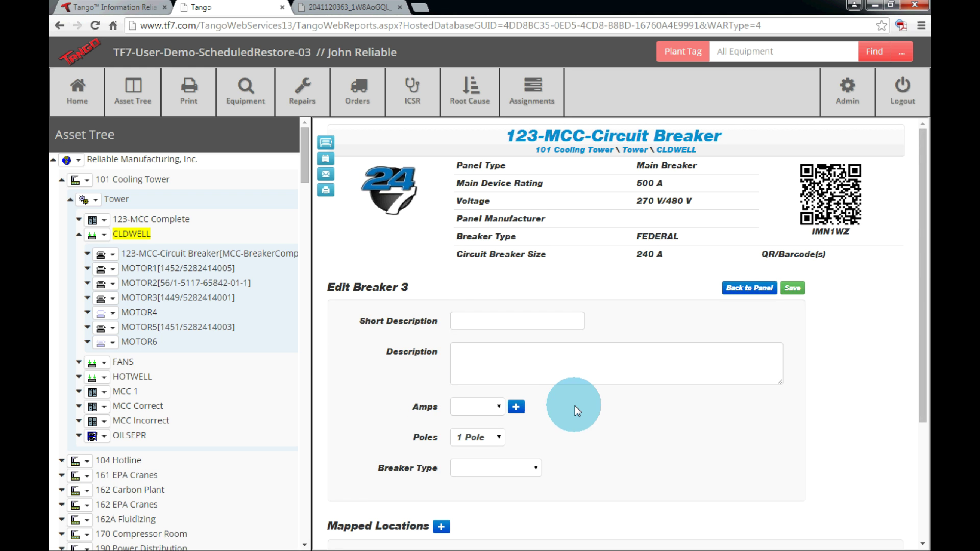
pyautogui.scroll(-3, 578, 406)
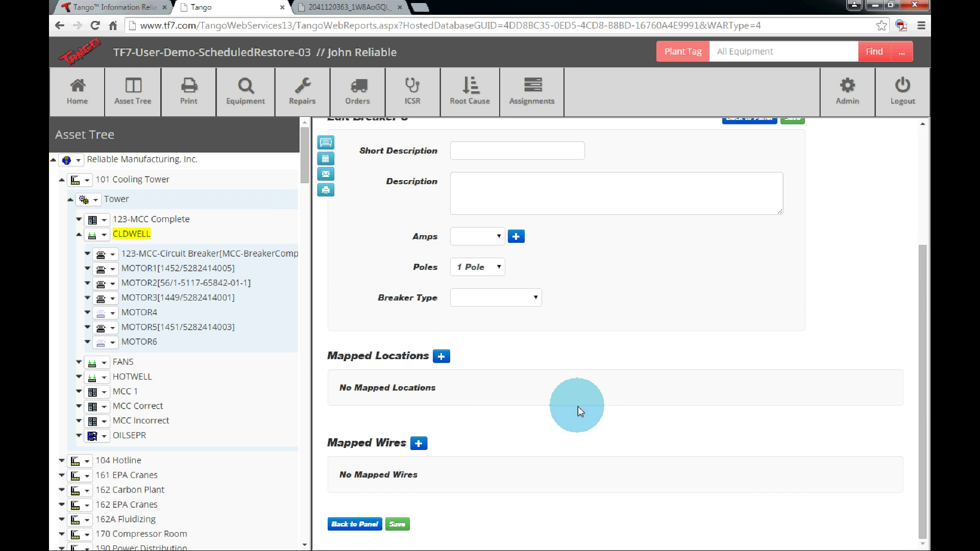
pyautogui.click(442, 366)
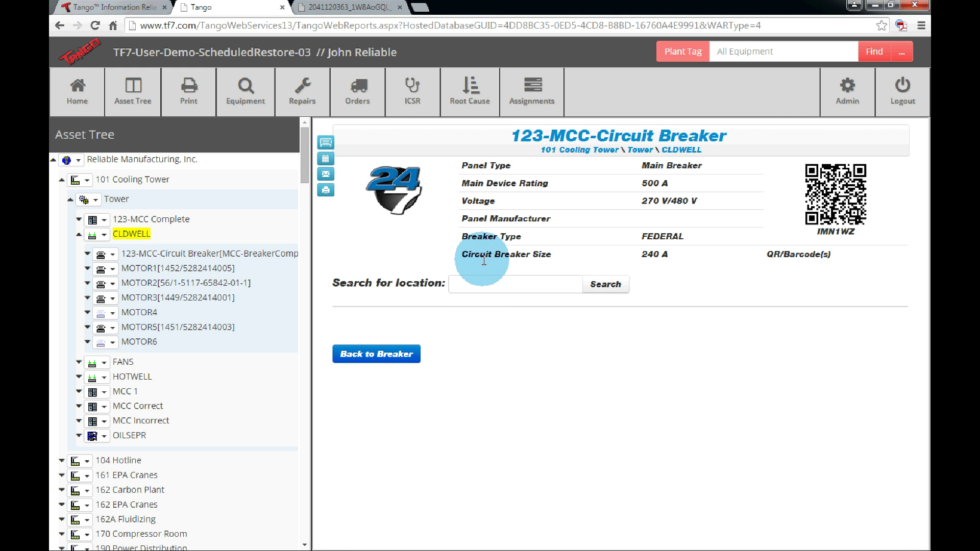
pyautogui.click(483, 293)
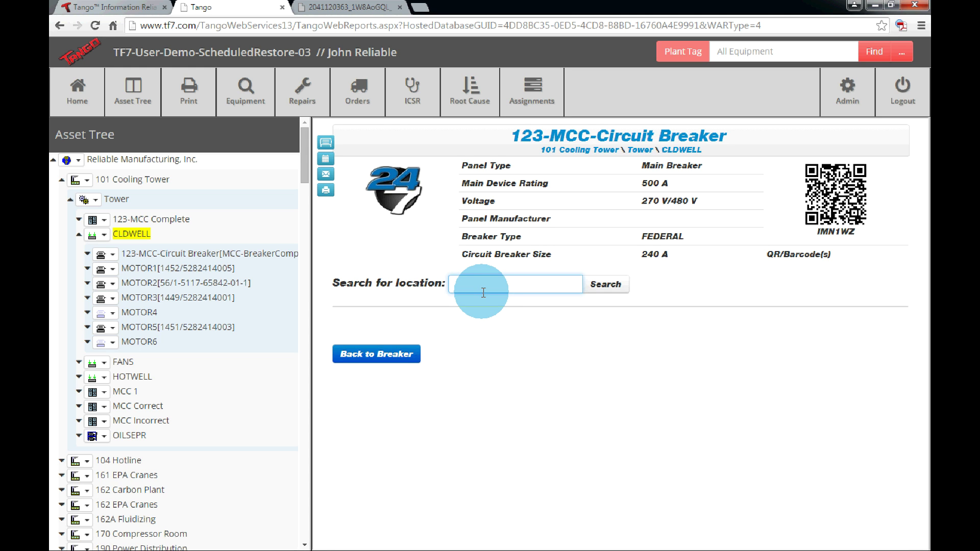
pyautogui.write('MCC Co')
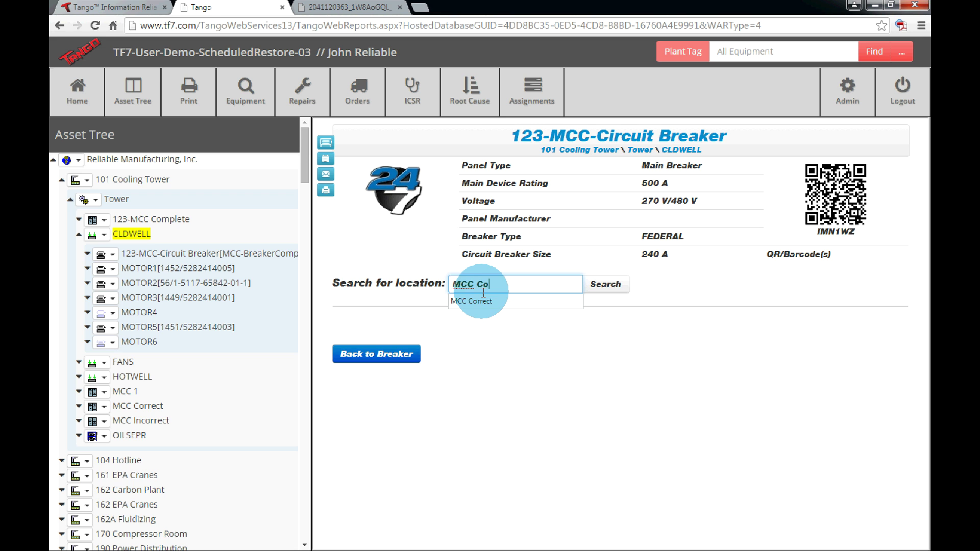
pyautogui.write('rrect')
pyautogui.click(483, 300)
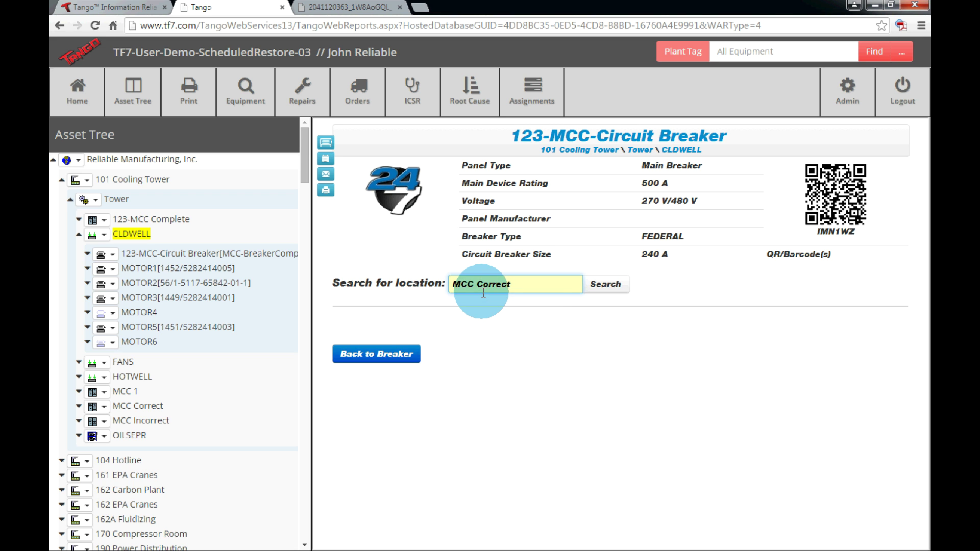
pyautogui.click(607, 286)
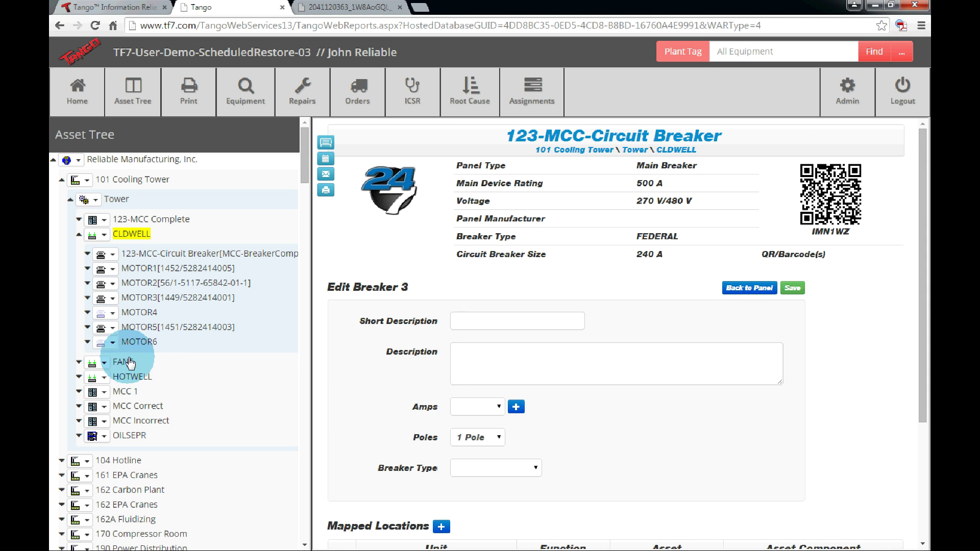
# - Open the motor control center layout of MCC Correct and check its Fed From entry and bucket layout
pyautogui.click(104, 406)
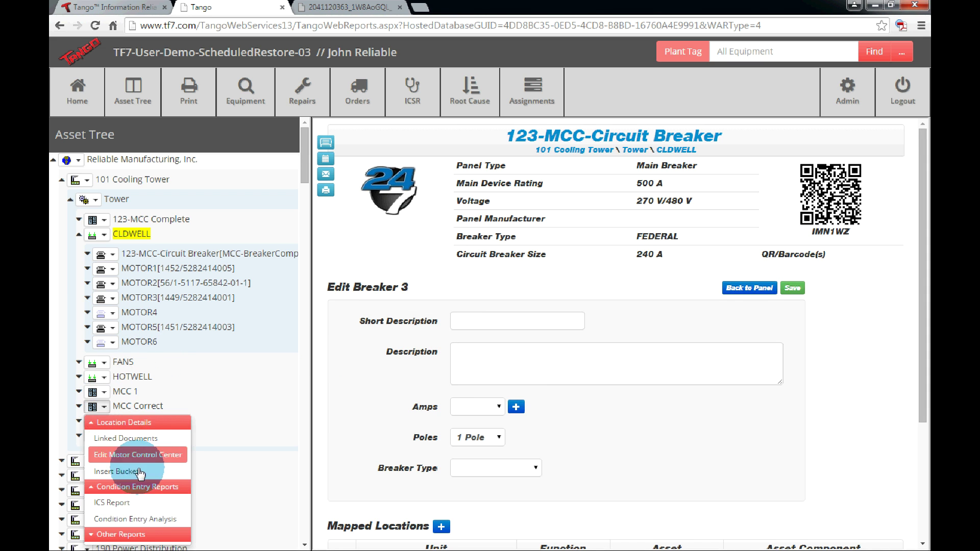
pyautogui.click(133, 535)
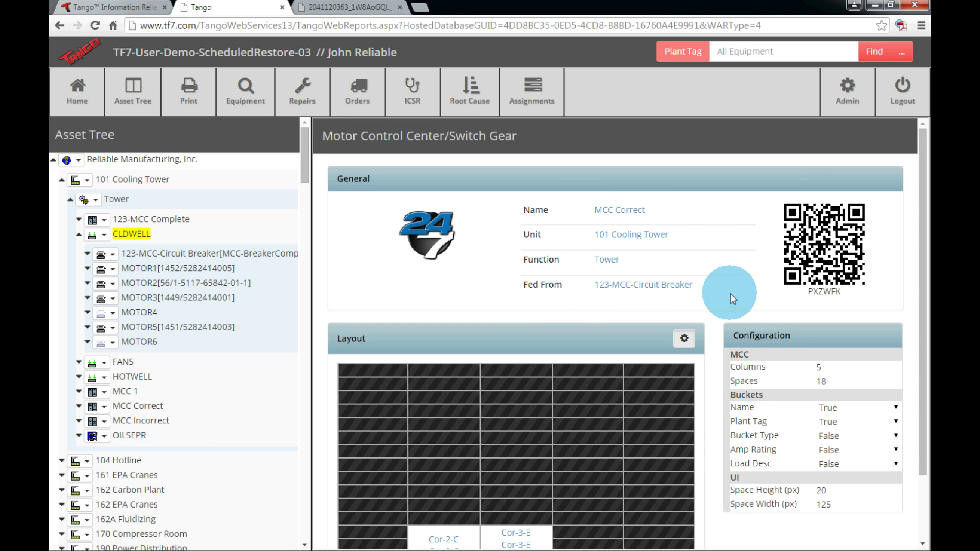
pyautogui.scroll(-2, 459, 291)
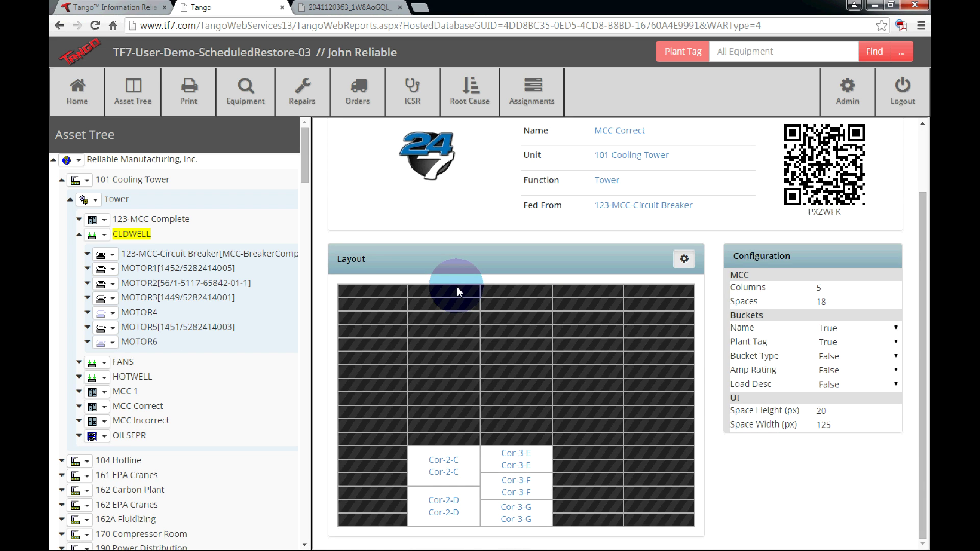